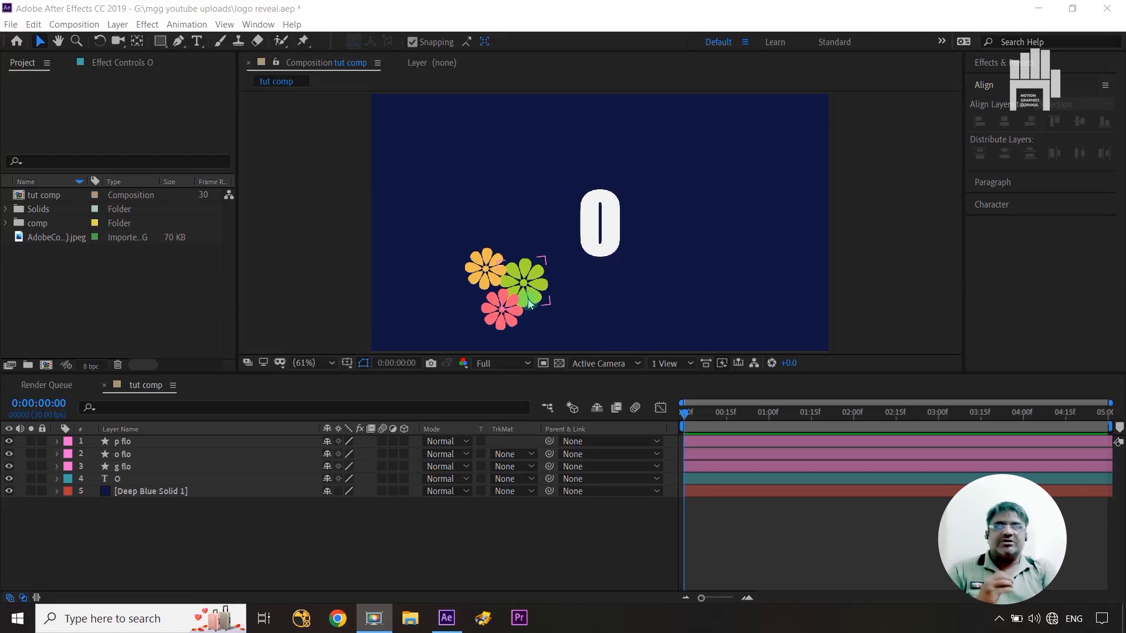
Examine the composition's layers by soloing the background, the O text and the three flowers one after another, clearing all solos at the end.
left_click(210, 455)
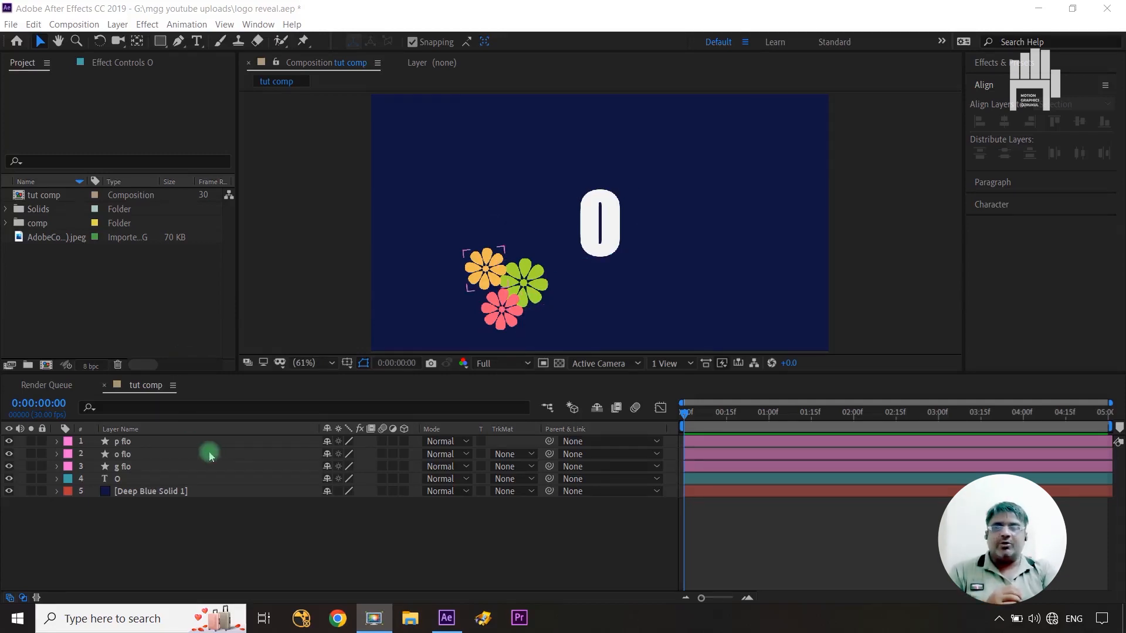
left_click(192, 446)
left_click(183, 472)
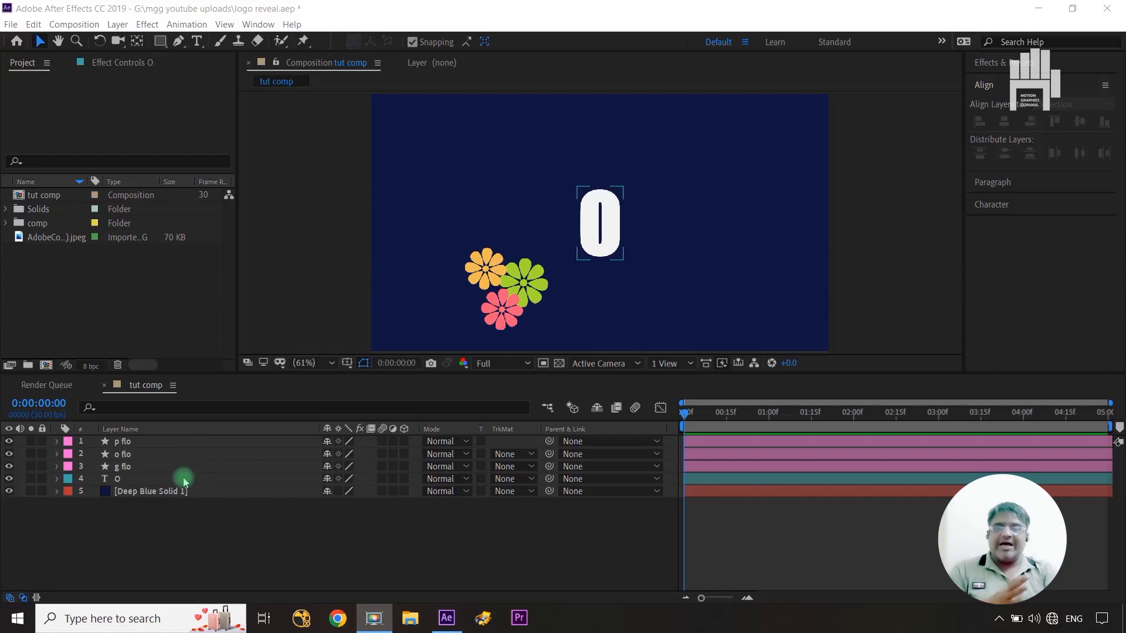
left_click(163, 492)
left_click(78, 520)
left_click(25, 497)
left_click(31, 491)
left_click(31, 478)
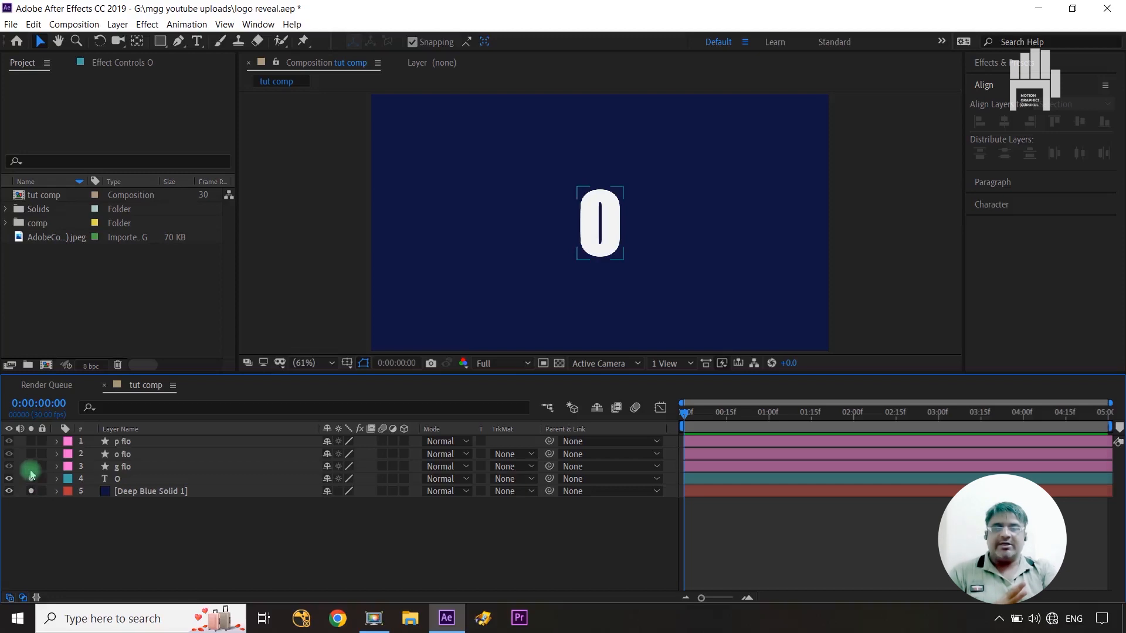
left_click(31, 466)
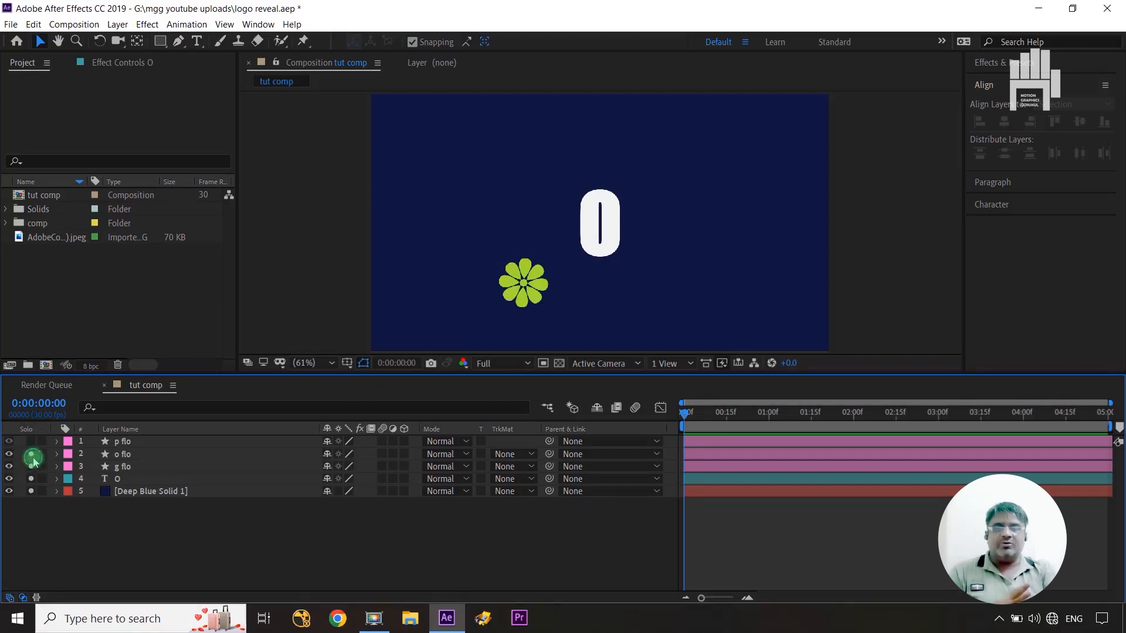
left_click(31, 454)
left_click(31, 440)
left_click_drag(31, 441, 32, 490)
left_click(103, 523)
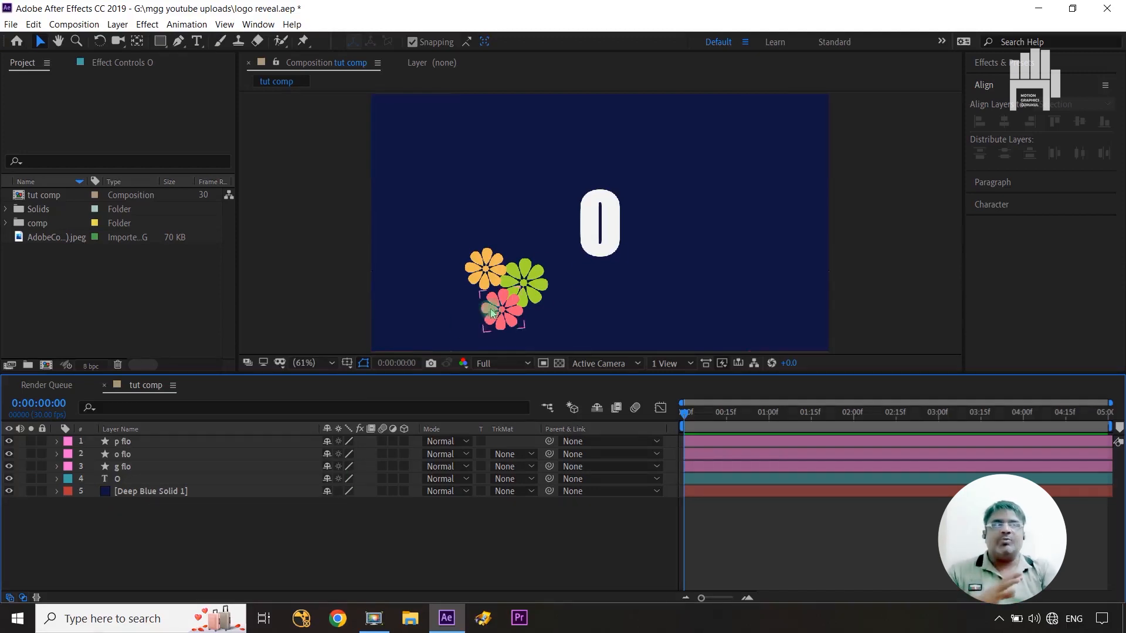
left_click(585, 280)
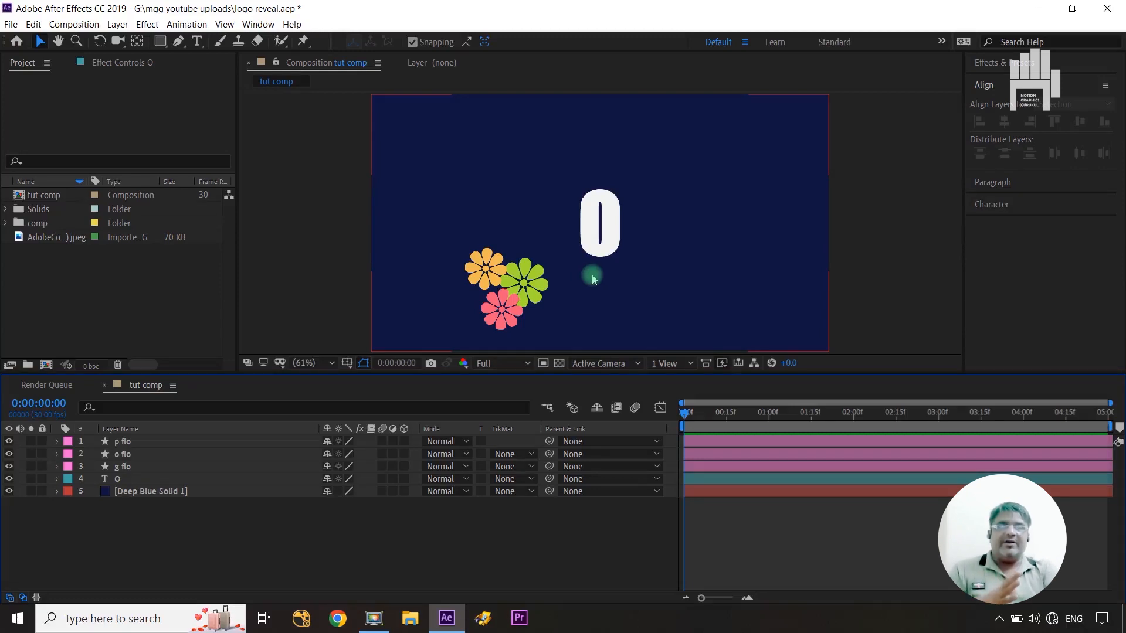
left_click(608, 223)
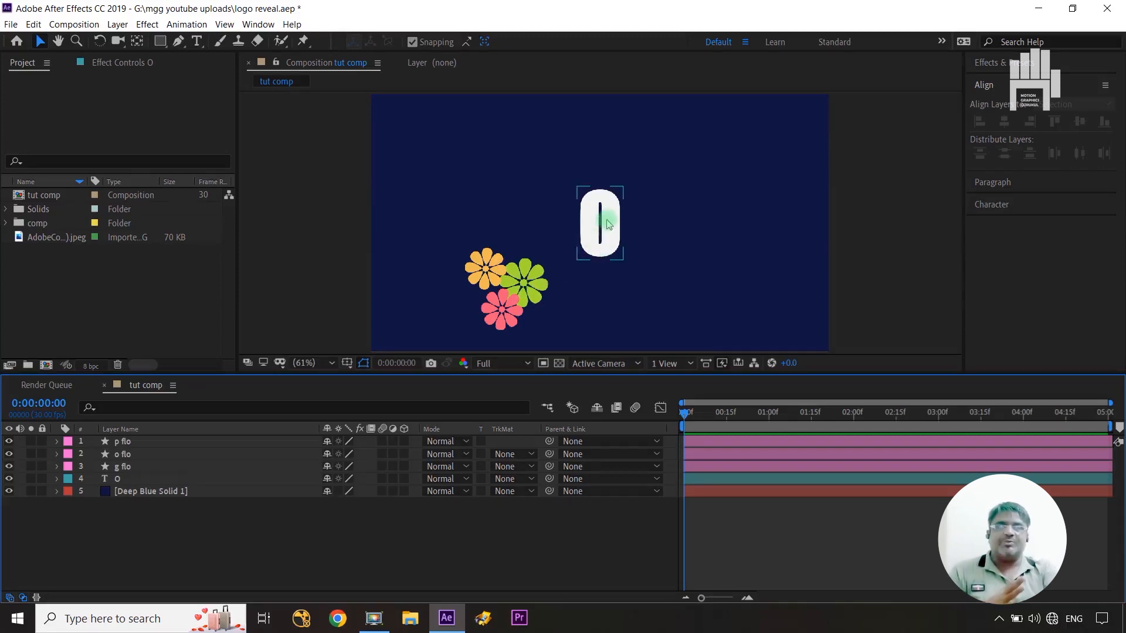
left_click(621, 264)
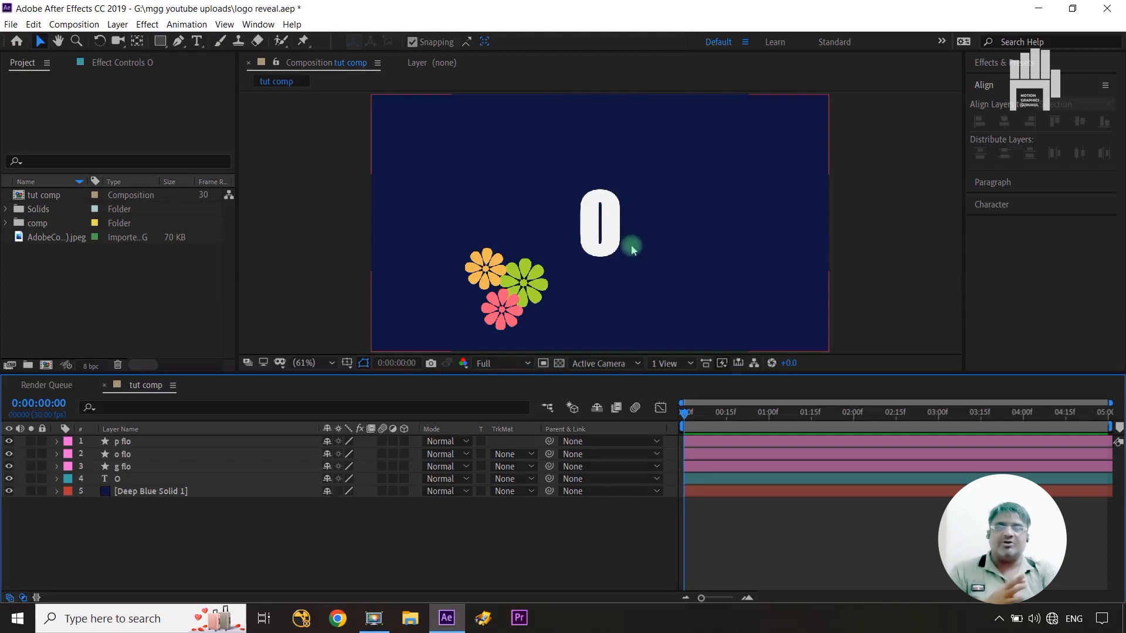
left_click(484, 301)
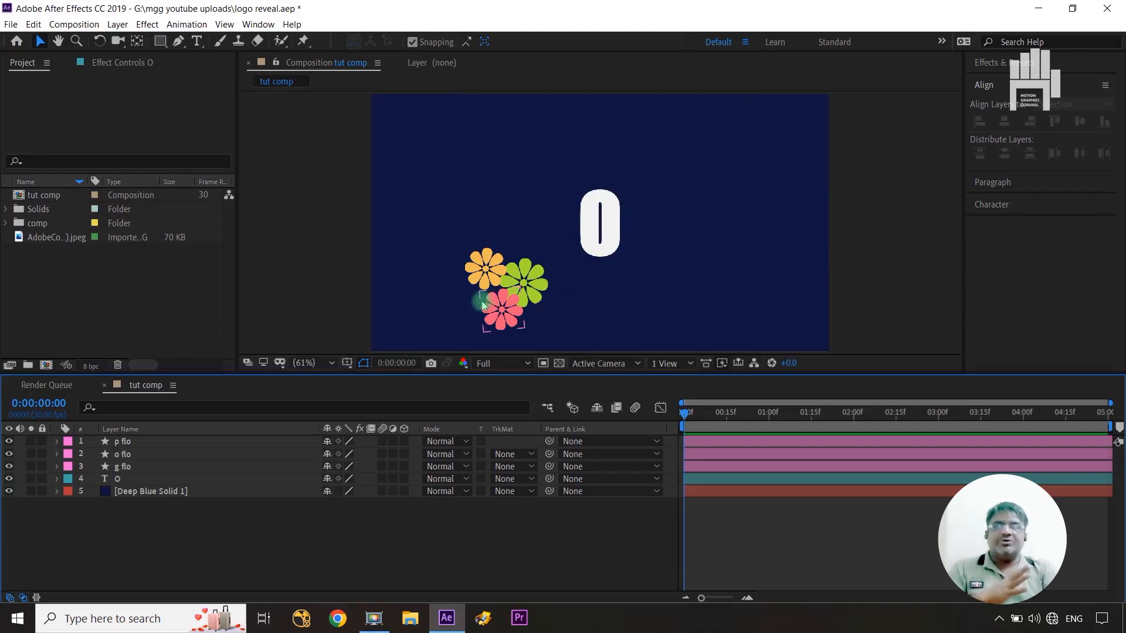
left_click(544, 299)
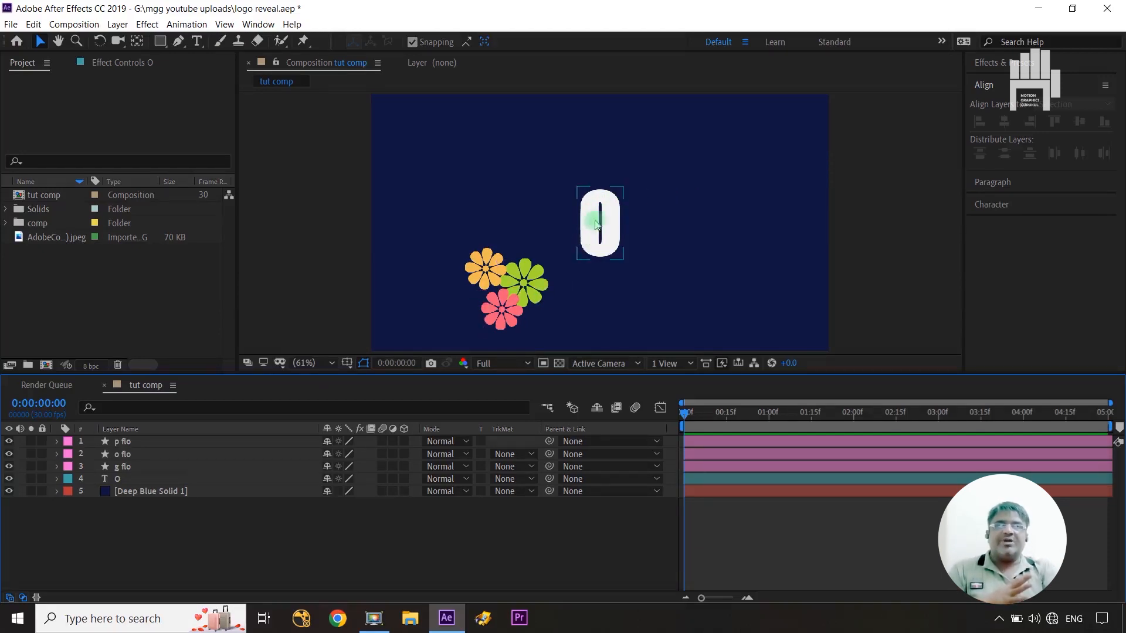
left_click(633, 221)
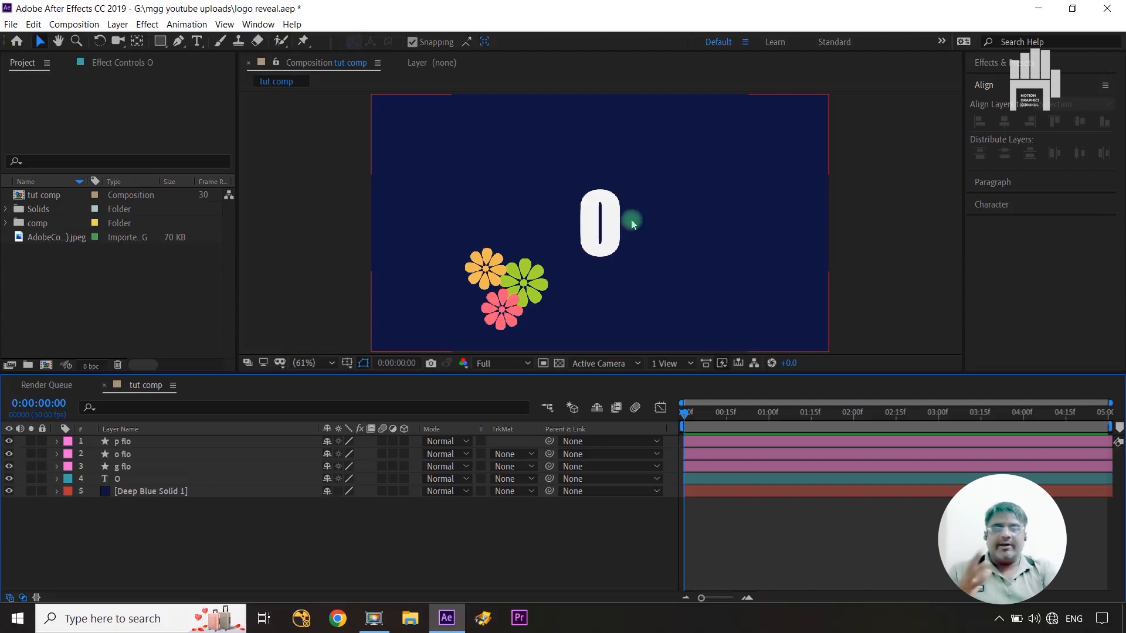
left_click(519, 276)
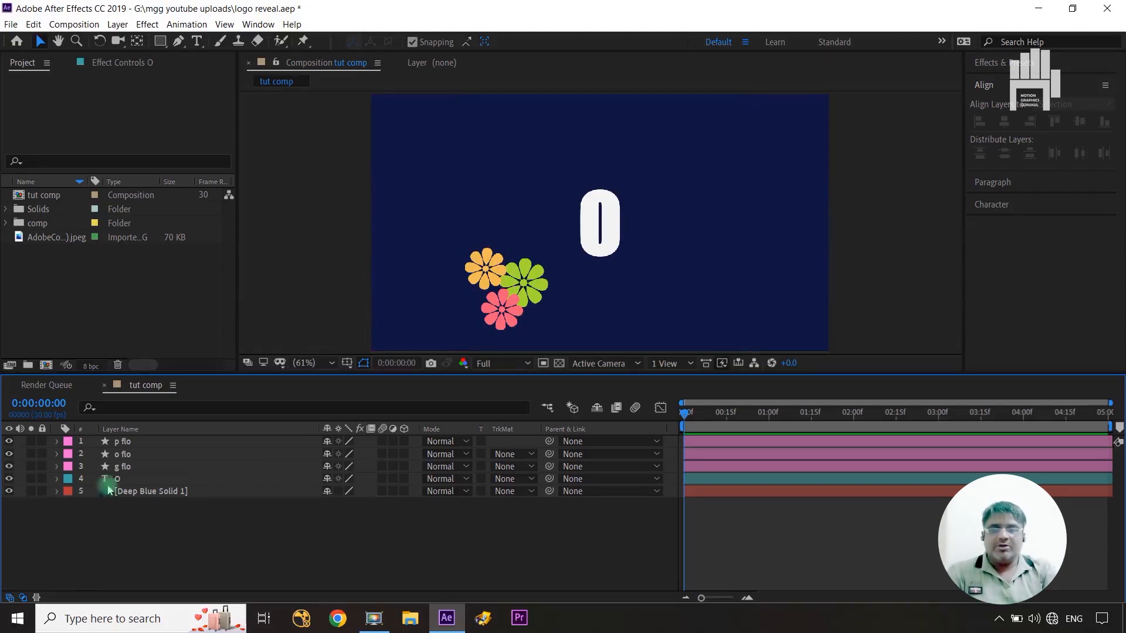
Set starting Position keyframes at 0:00:00:00 on the p flo, o flo and g flo layers together.
left_click(160, 442)
left_click(151, 467, "shift")
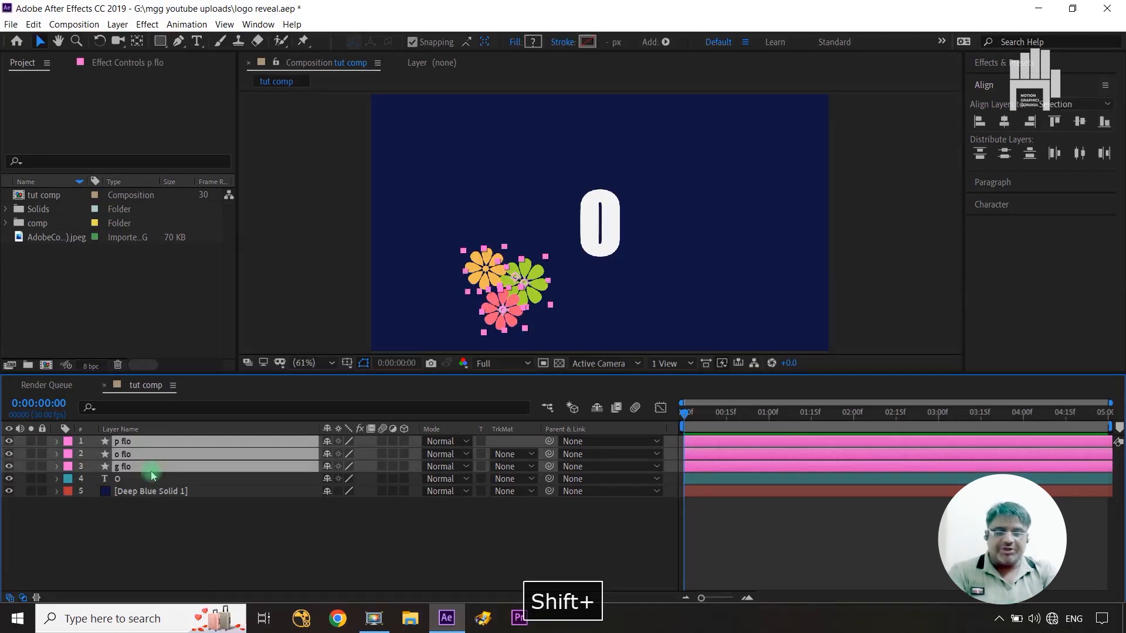
key("p")
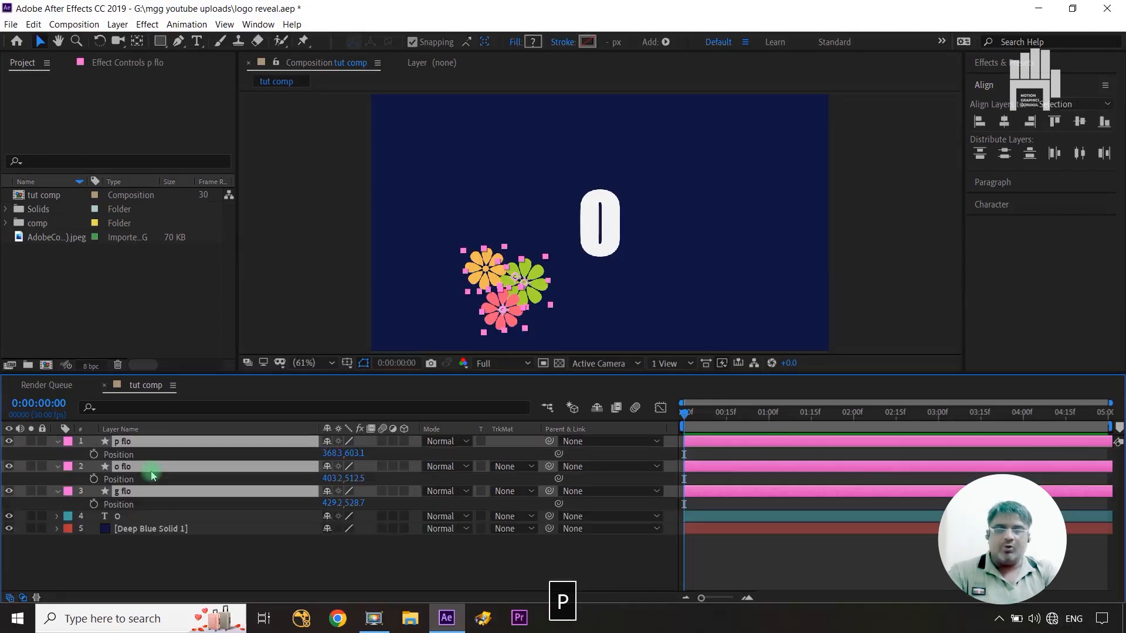
left_click(94, 455)
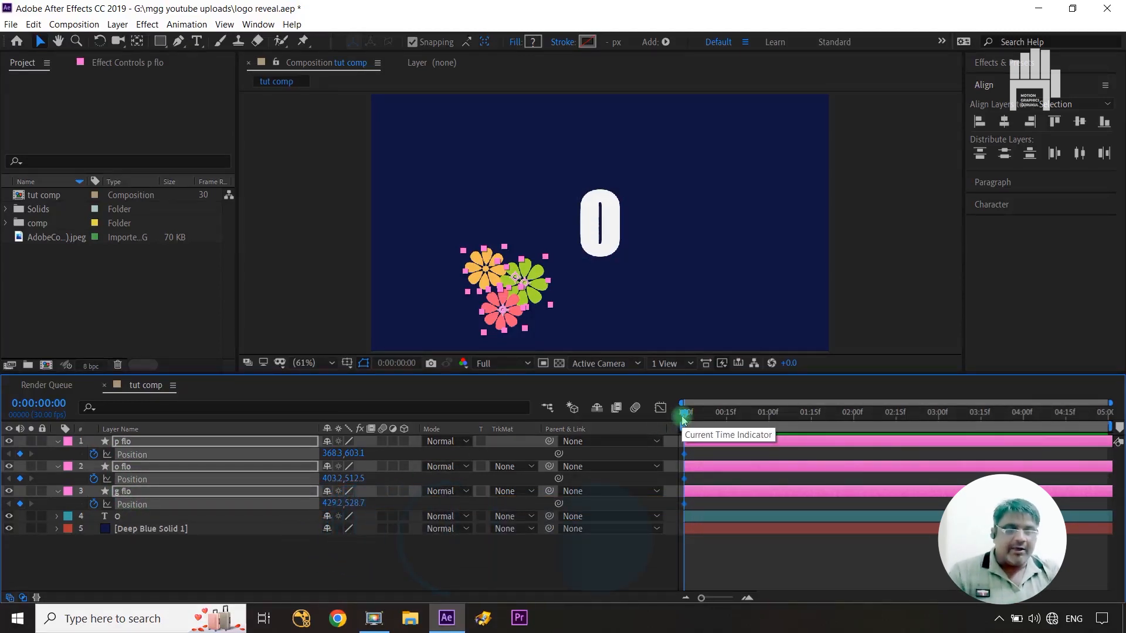
Add Position keyframes at 0:00:02:00 for the three flowers and move them together diagonally across to the upper right of the O.
left_click_drag(683, 413, 854, 420)
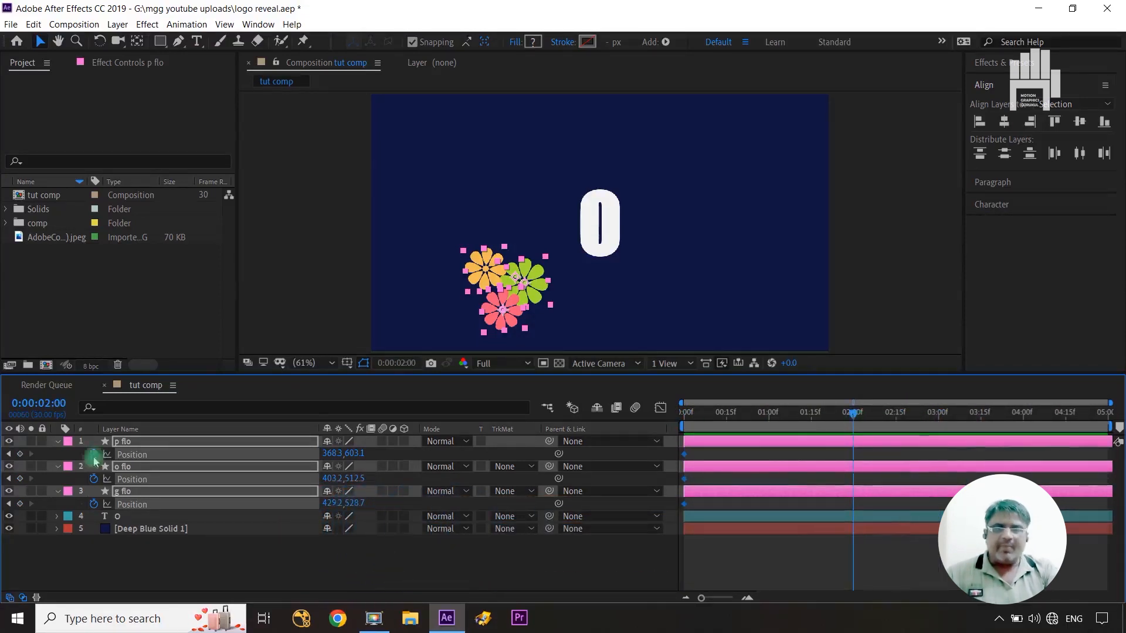
left_click(21, 454)
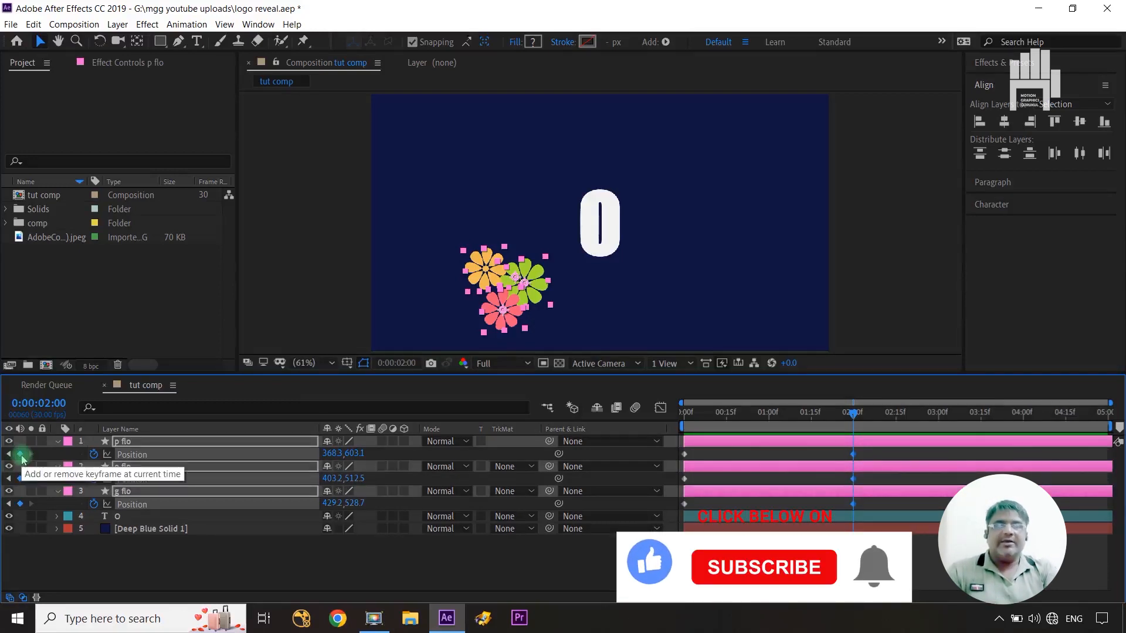
left_click_drag(516, 280, 688, 174)
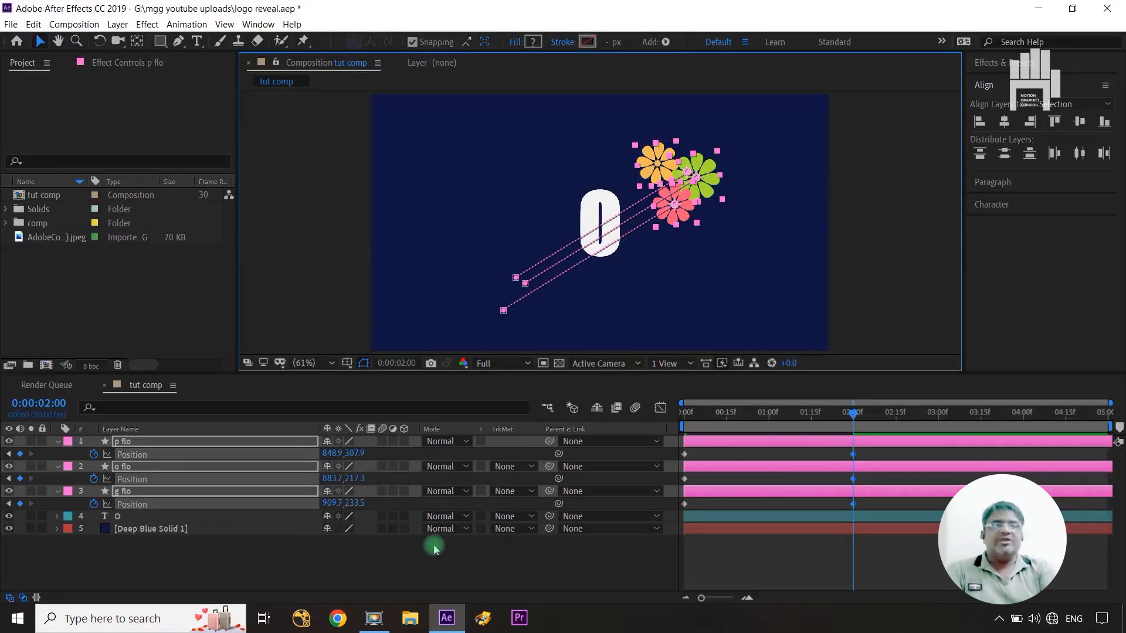
left_click(847, 416)
left_click_drag(847, 416, 675, 443)
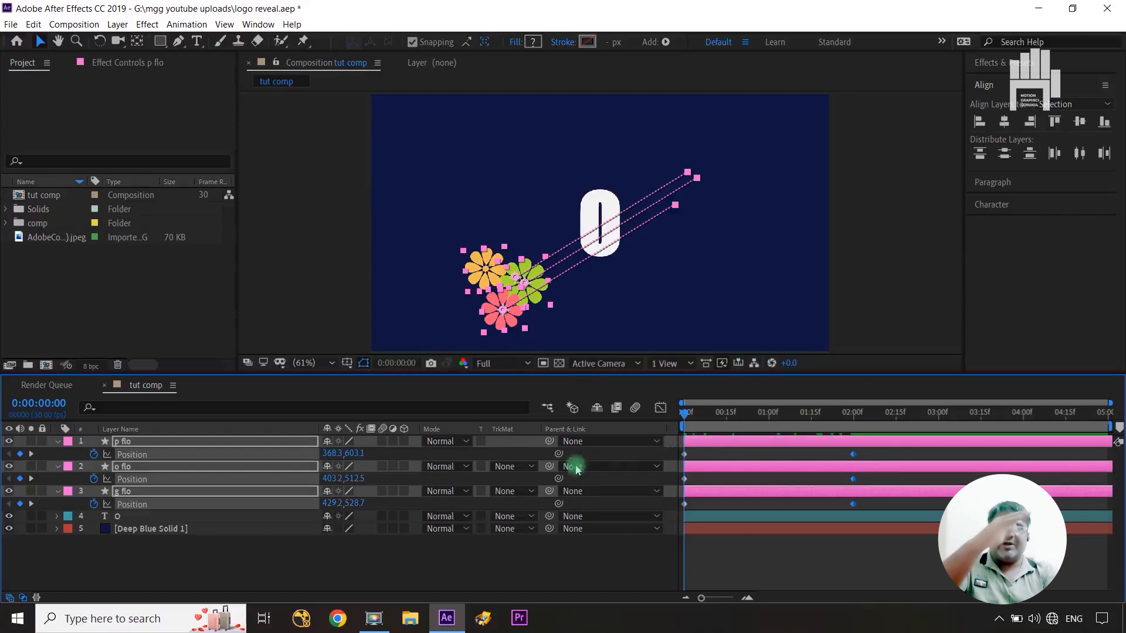
left_click(234, 563)
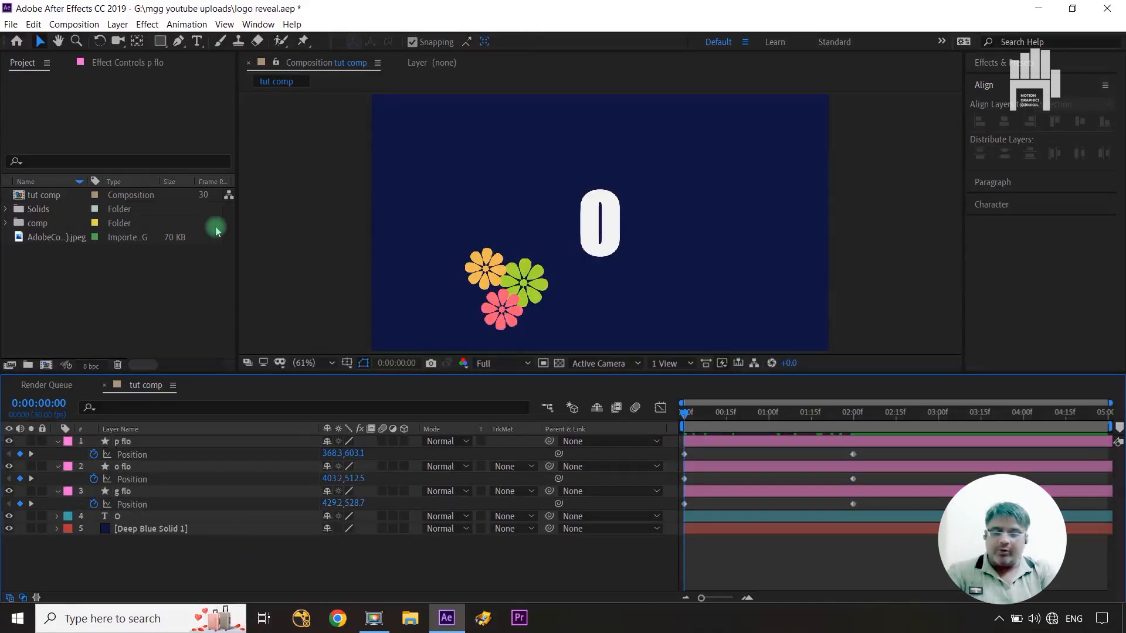
Bend the g flo layer's straight motion path into a gentle S-curve with the Pen tool, using the handles of both keyframes.
key("g")
left_click(127, 505)
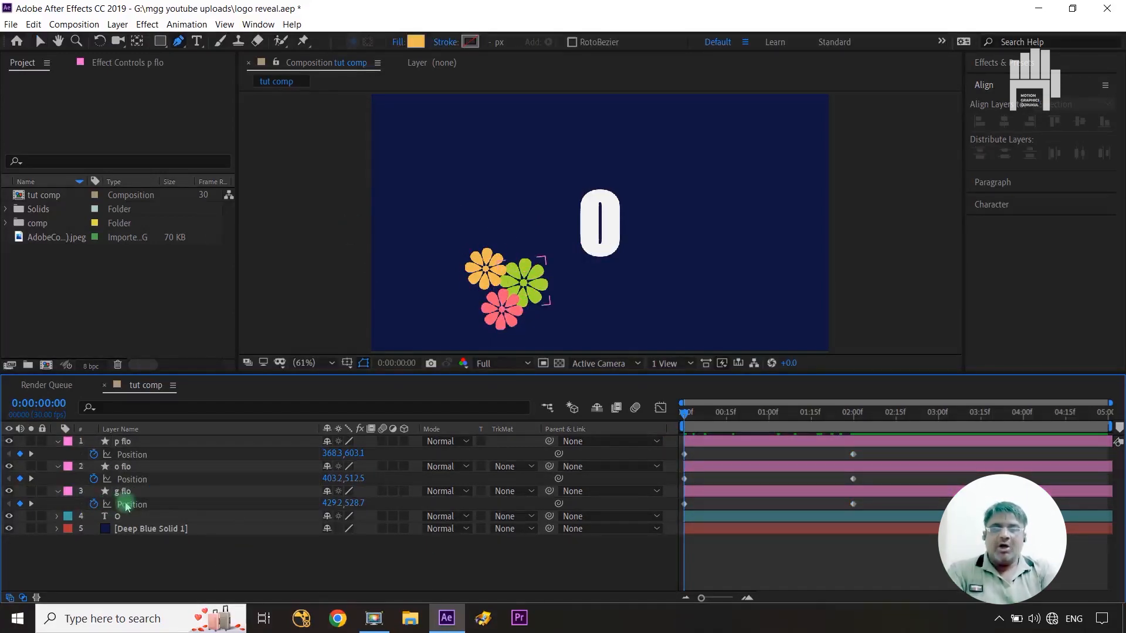
left_click(132, 503)
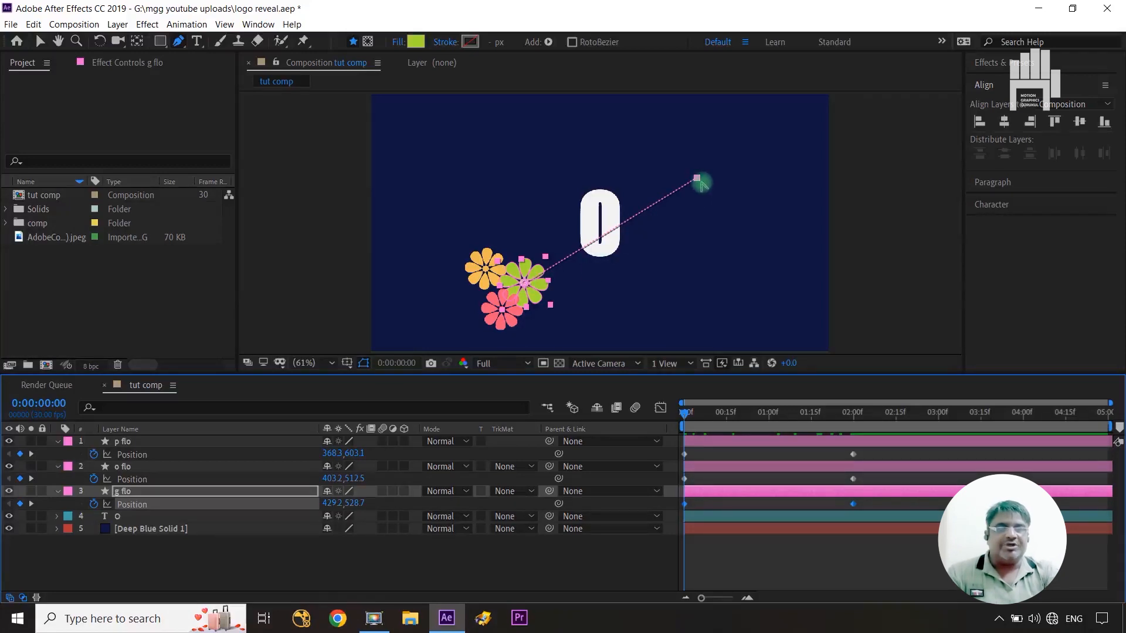
left_click(697, 179)
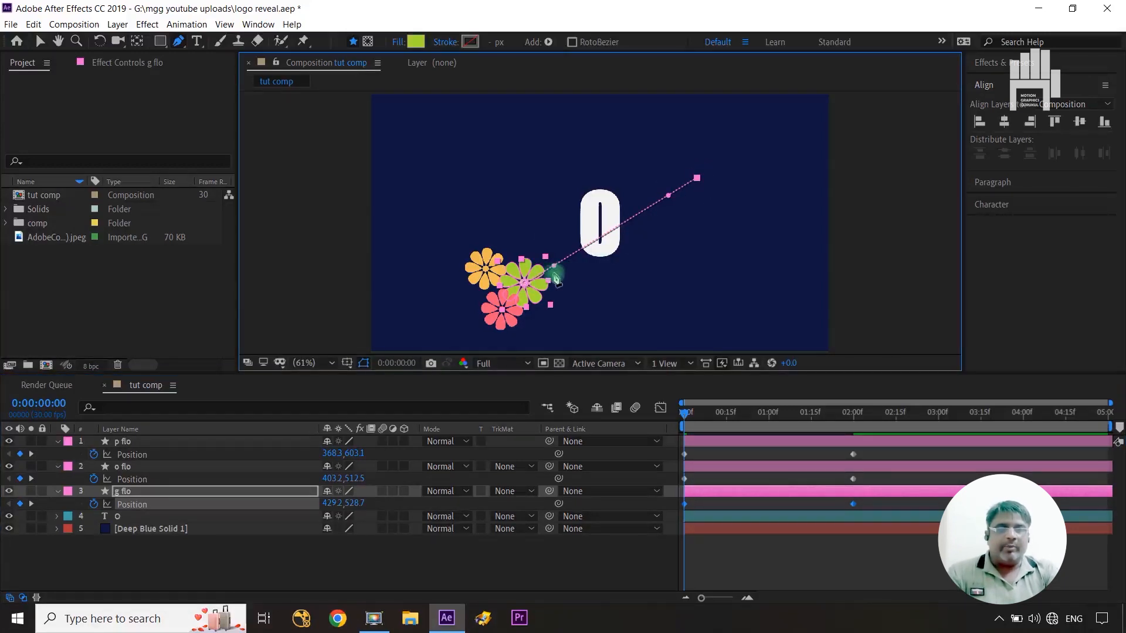
left_click_drag(668, 196, 617, 188)
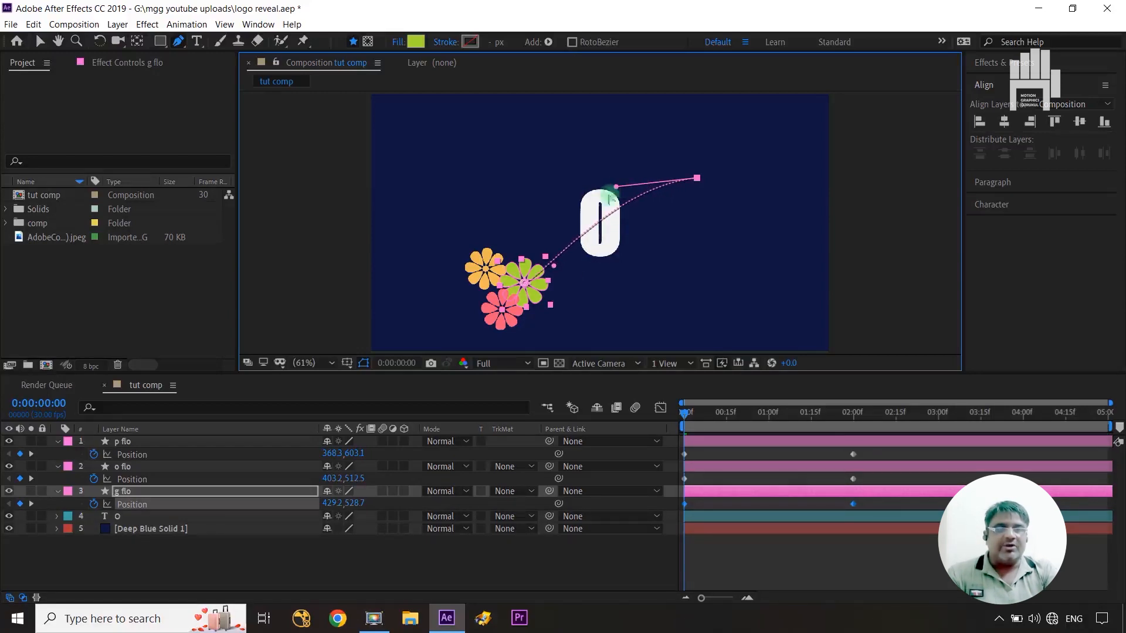
left_click_drag(553, 268, 614, 262)
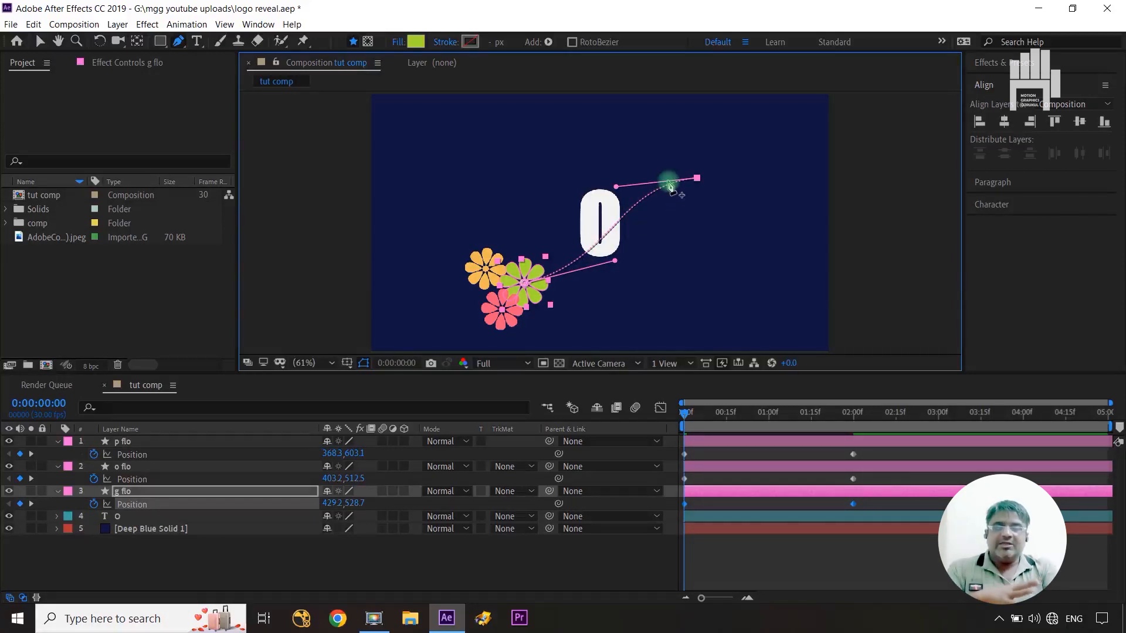
Curve the o flo layer's motion path, arching it upward from its start and bending it below the line near its end.
left_click(139, 480)
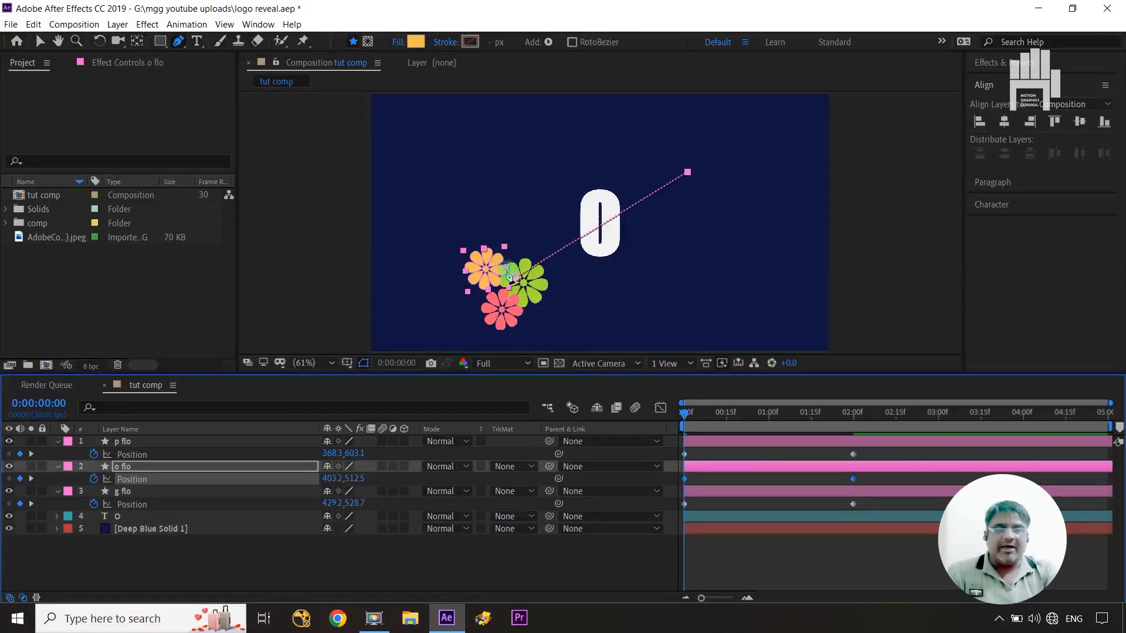
left_click(687, 172)
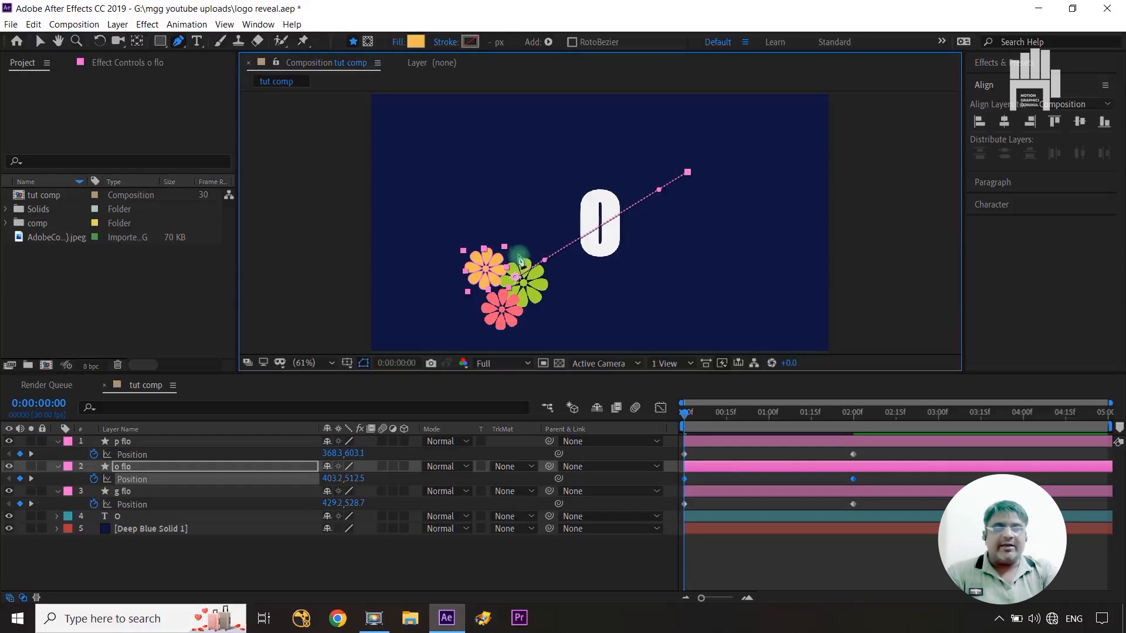
left_click_drag(545, 259, 559, 193)
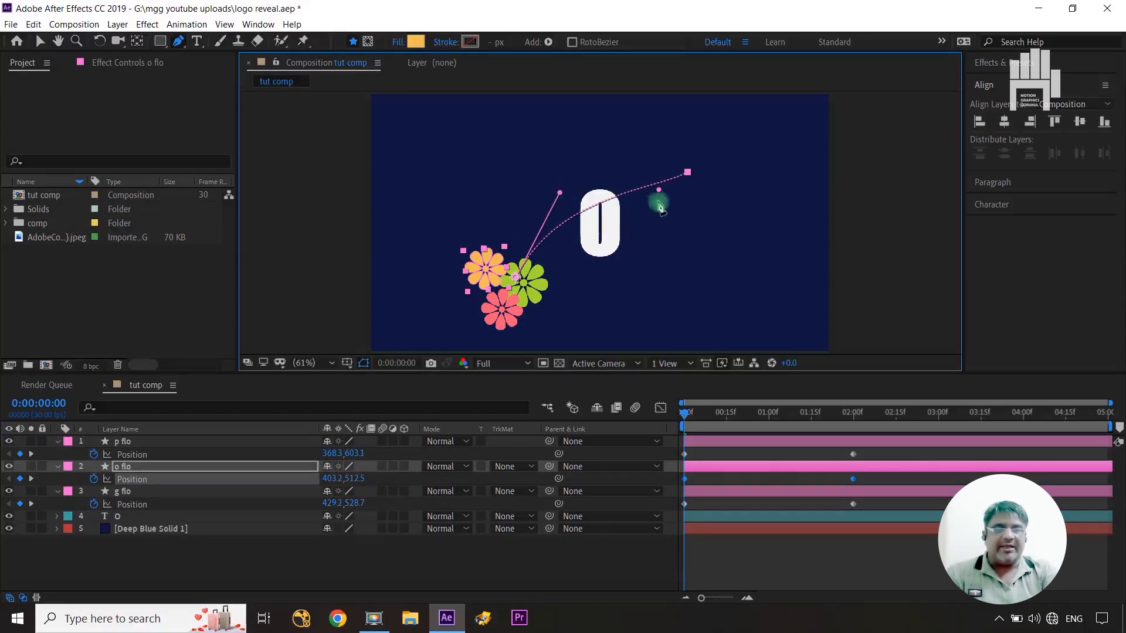
left_click_drag(659, 191, 636, 219)
left_click_drag(559, 193, 555, 180)
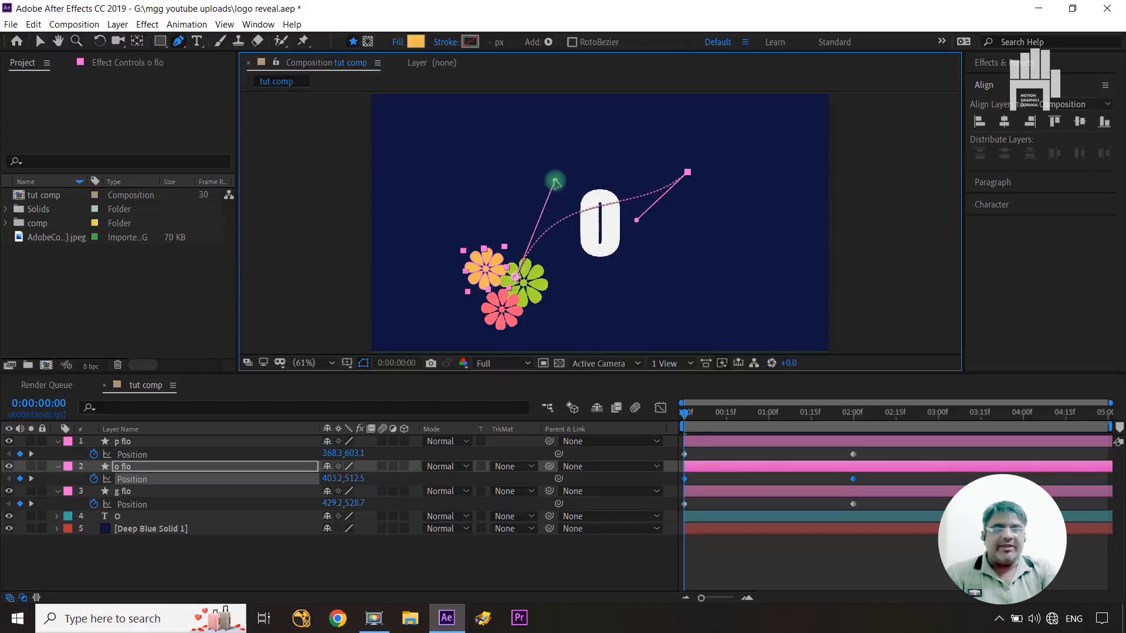
Bend the p flo layer's motion path into an S-curve through its start and end handles, and scrub the animation to check it.
left_click(147, 454)
left_click(676, 205)
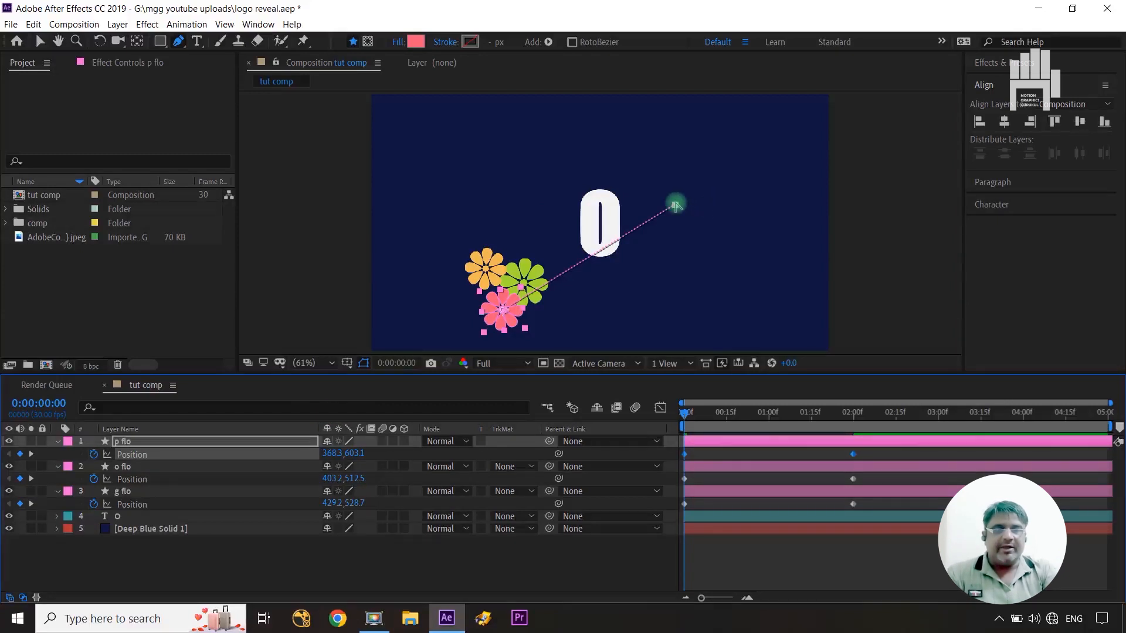
left_click(674, 205)
left_click_drag(649, 222, 625, 204)
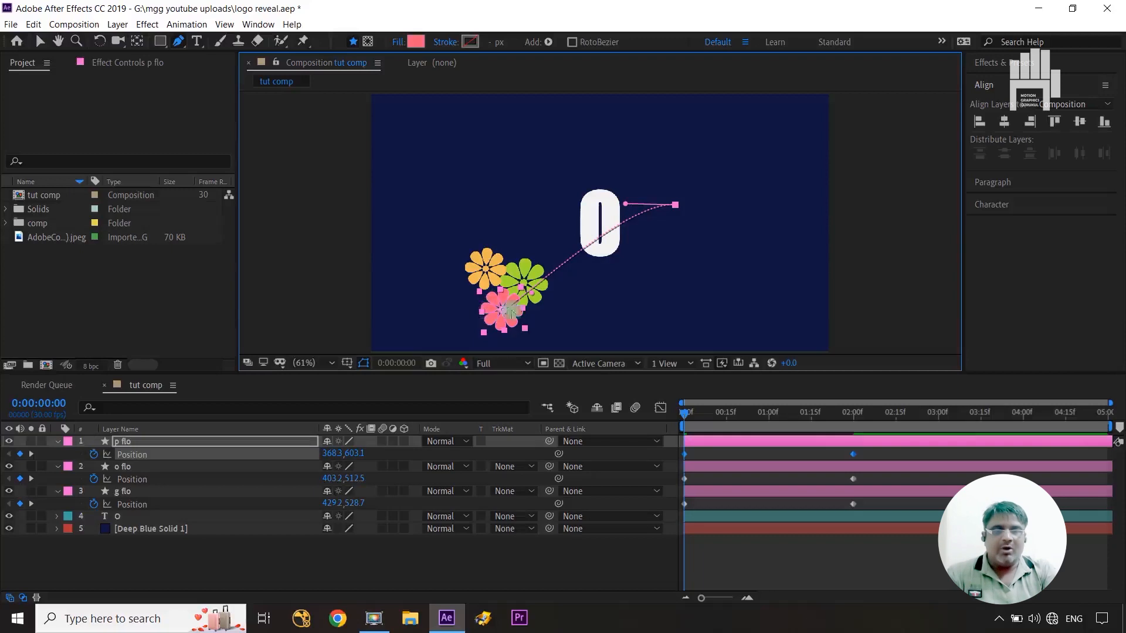
left_click_drag(535, 291, 574, 288)
mouse_move(684, 414)
left_mouse_down()
mouse_move(787, 412)
mouse_move(817, 383)
mouse_move(758, 402)
mouse_move(674, 401)
left_mouse_up()
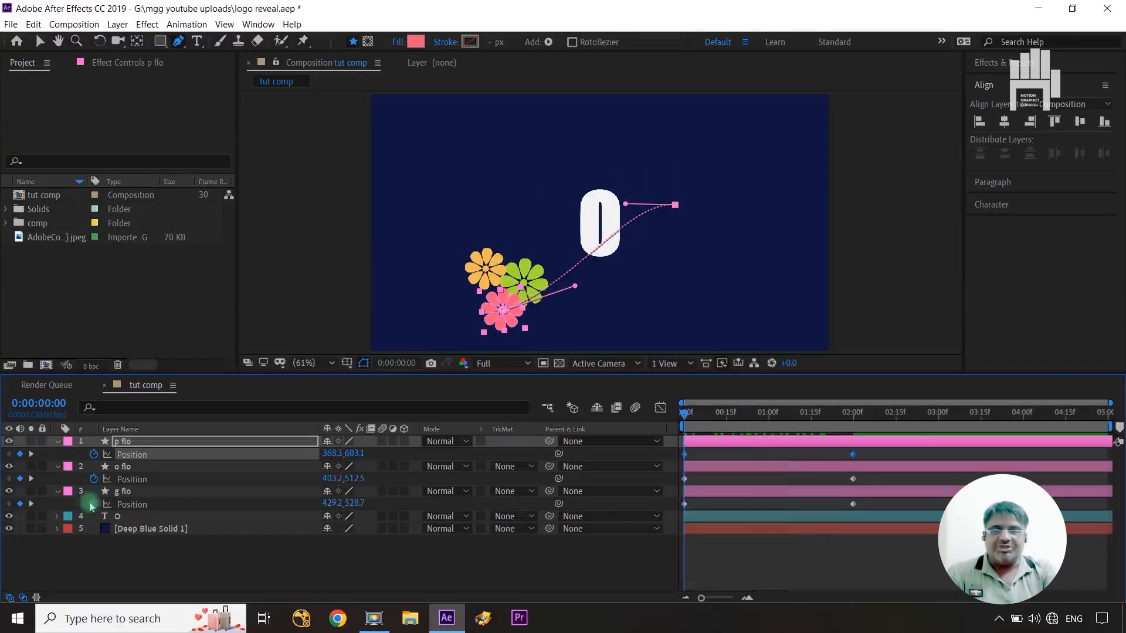
Flatten the start of the o flo layer's motion path so the orange flower stays closer to the others at 0:00:00:15.
left_click(133, 479)
left_click_drag(553, 181, 556, 200)
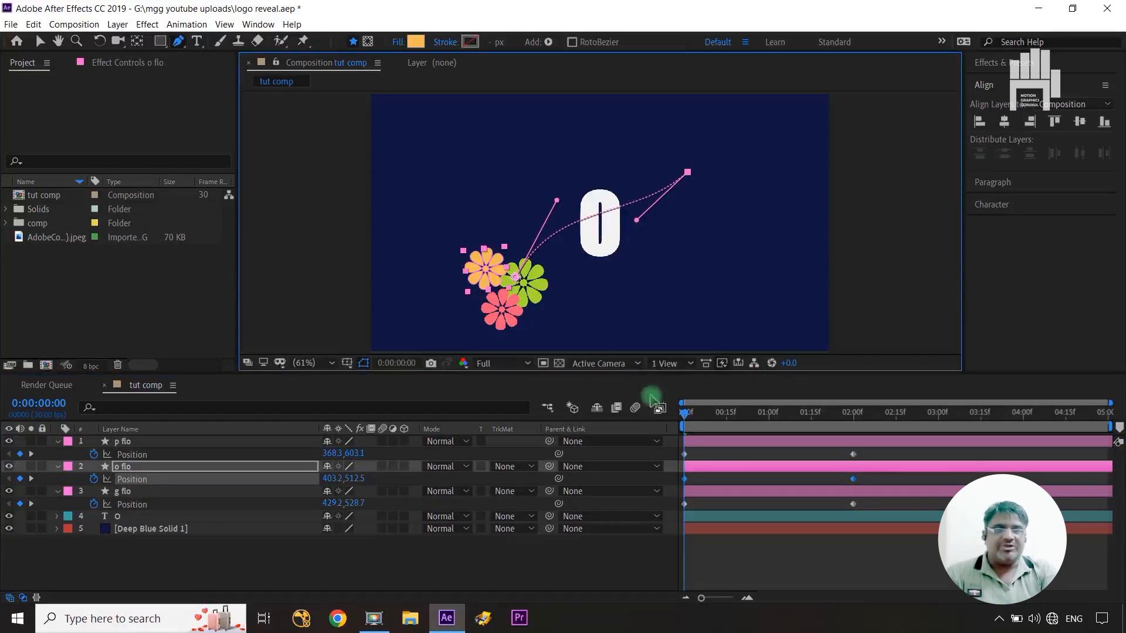
mouse_move(686, 421)
left_mouse_down()
mouse_move(861, 436)
mouse_move(693, 449)
mouse_move(728, 449)
left_mouse_up()
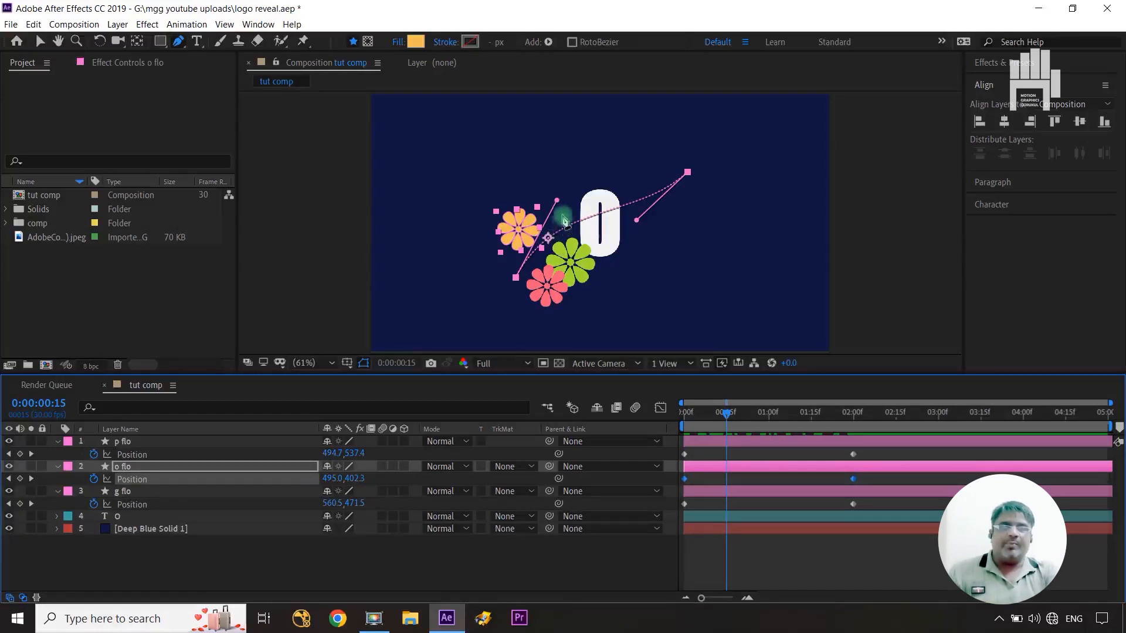
left_click_drag(557, 203, 593, 211)
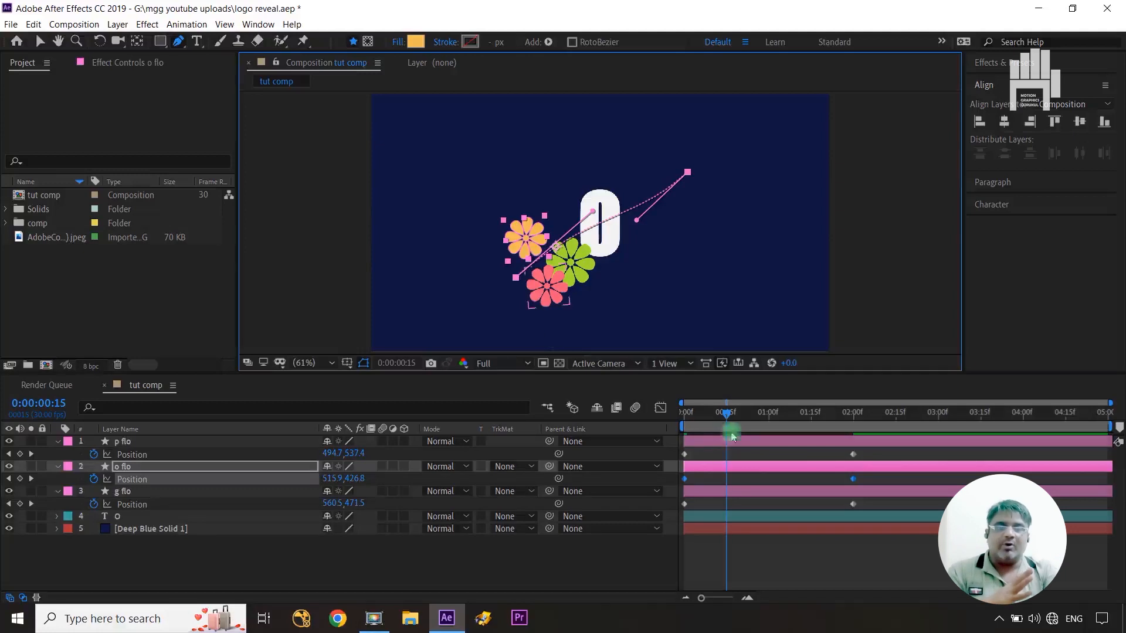
Apply Easy Ease to all Position keyframes of the p flo, o flo and g flo layers.
left_click_drag(726, 414, 691, 427)
left_click_drag(688, 428, 3, 557)
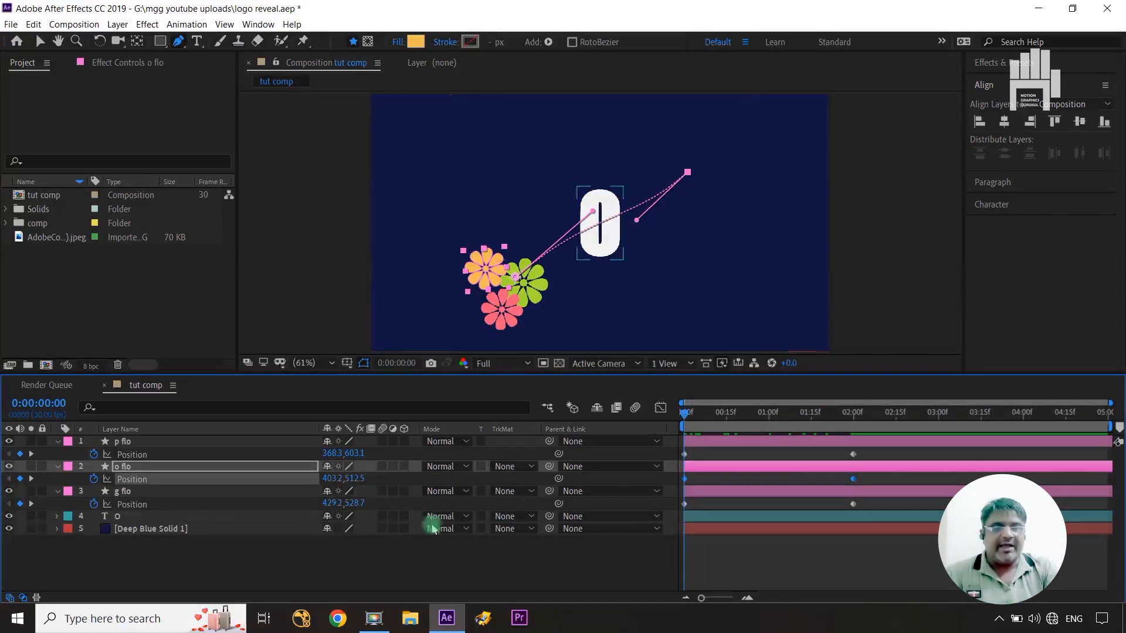
left_click_drag(877, 456, 672, 514)
key("F9")
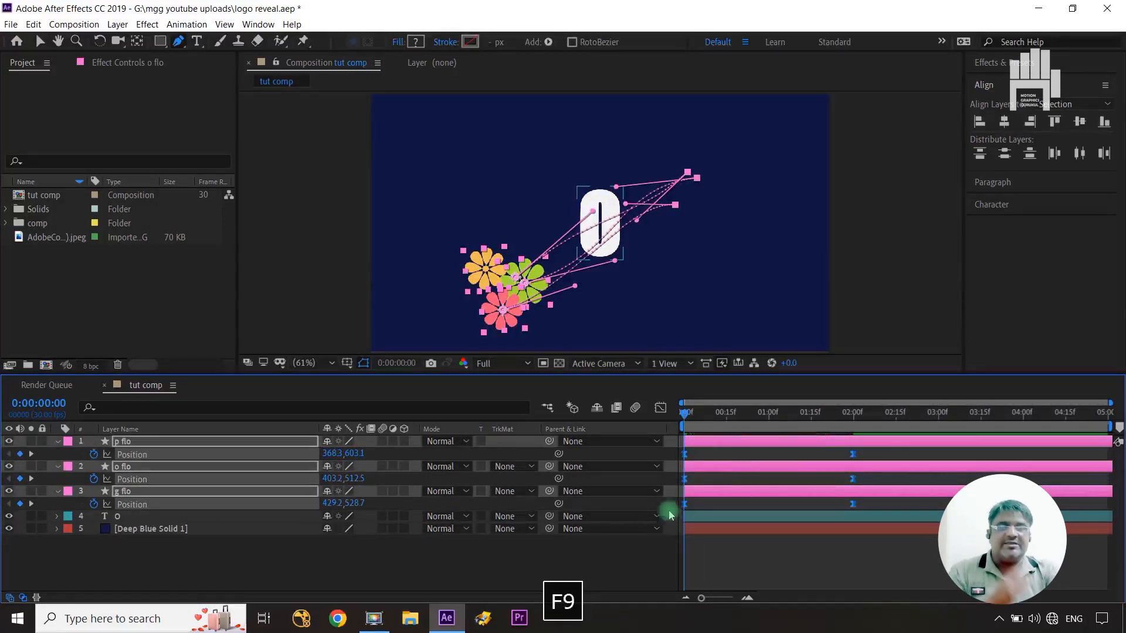
Reshape the speed graph of the three flowers' Position keyframes so they start fast and slow down gradually, and check the motion.
left_click(660, 408)
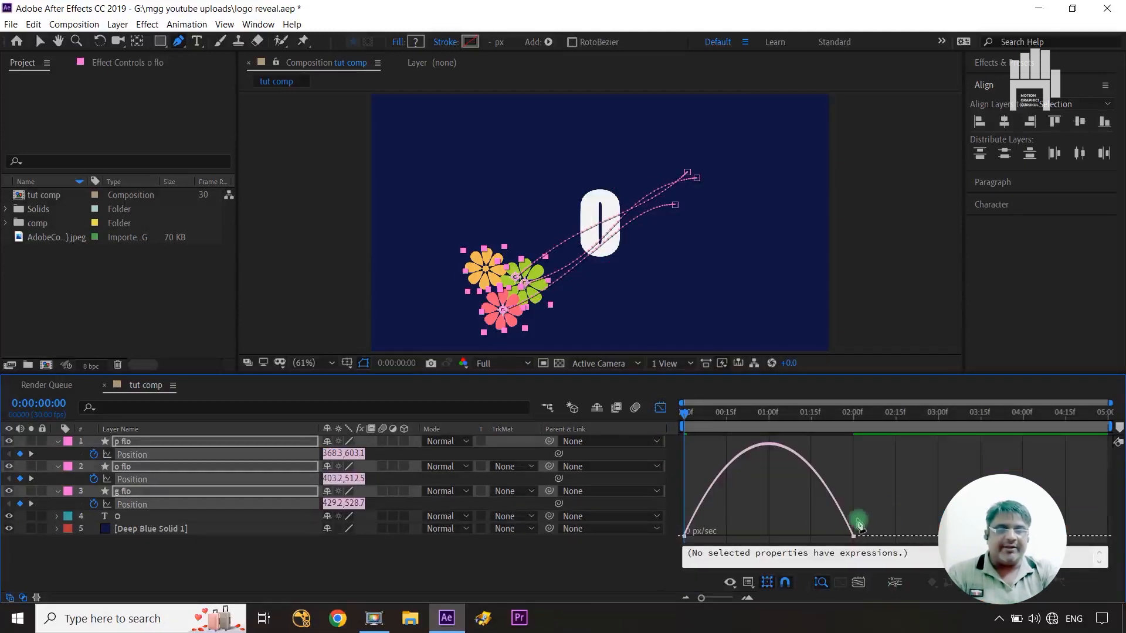
key("v")
left_click_drag(759, 510, 645, 565)
left_click_drag(711, 531, 687, 533)
left_click(851, 532)
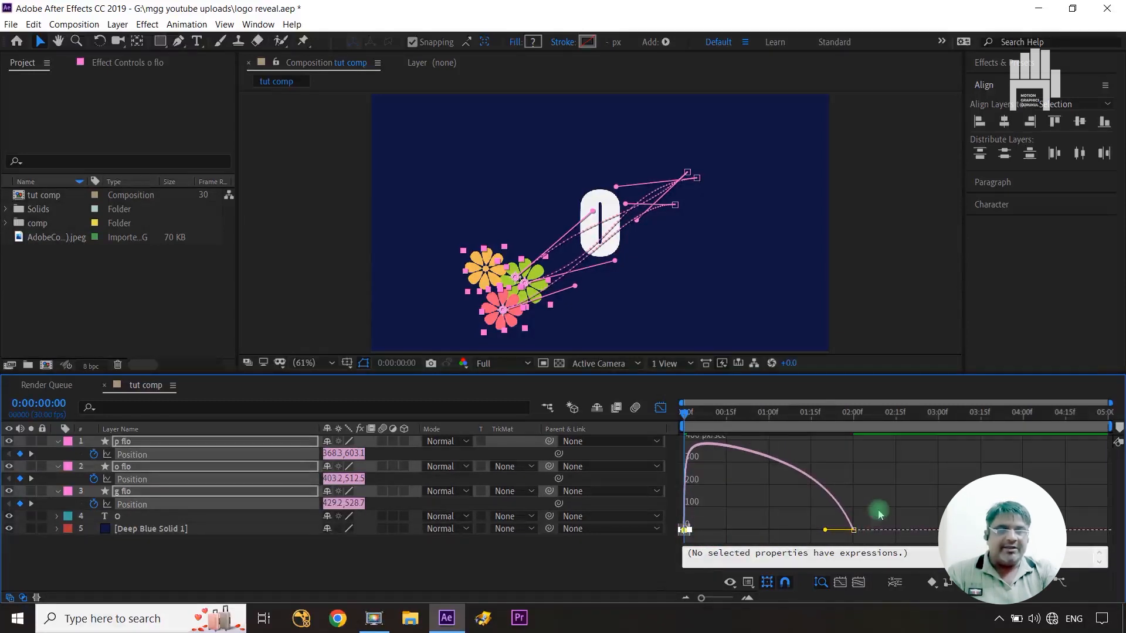
mouse_move(825, 530)
left_mouse_down()
mouse_move(737, 532)
mouse_move(808, 533)
left_mouse_up()
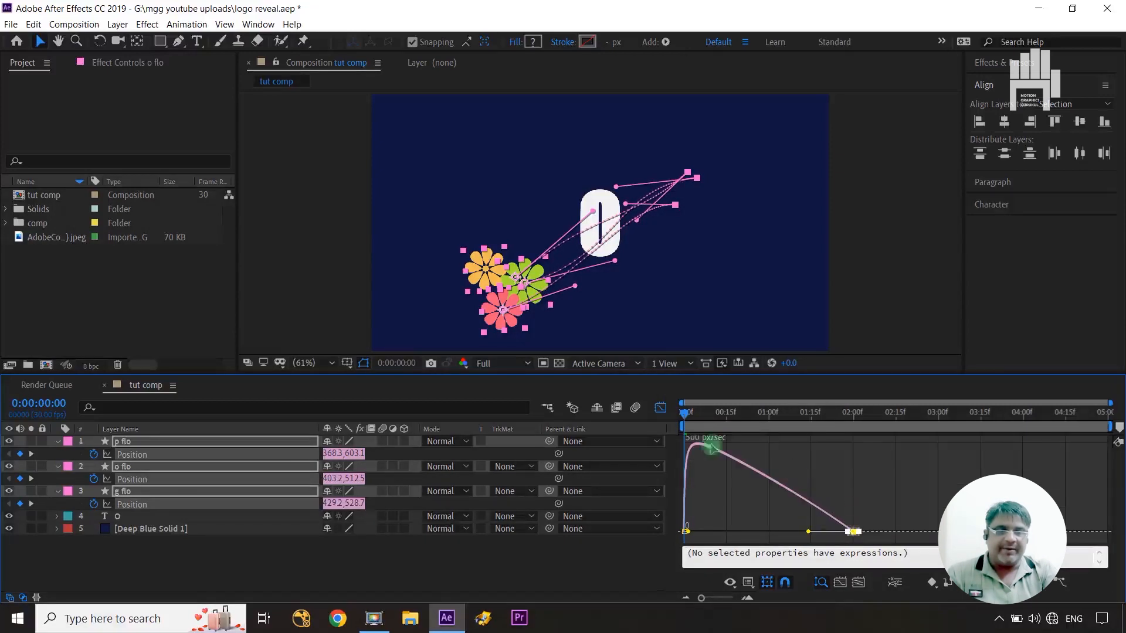
left_click(687, 410)
left_click(856, 428)
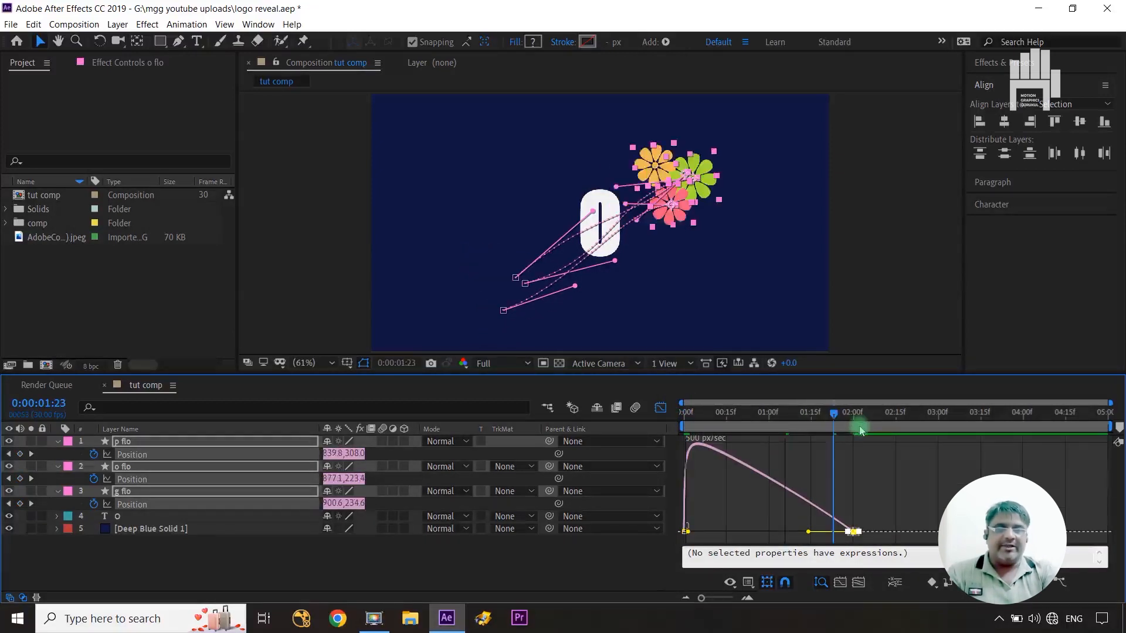
left_click(662, 409)
left_click(622, 438)
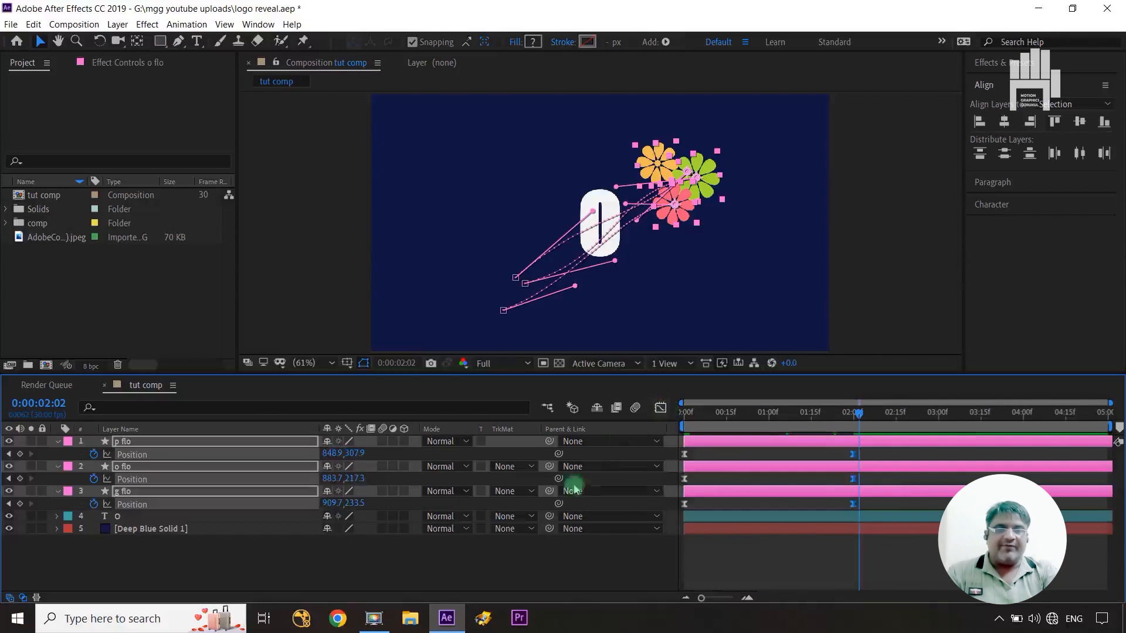
left_click(583, 573)
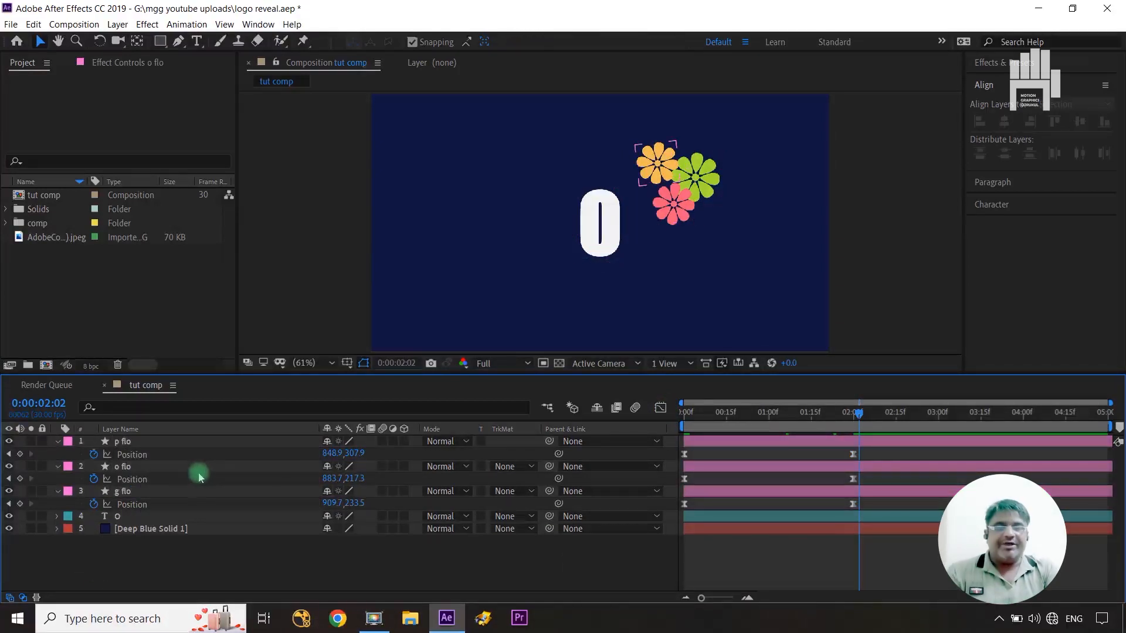
Add Scale keyframes at 0:00:00:00 to the p flo, o flo and g flo layers and reveal all their keyframed properties.
left_click_drag(858, 413, 668, 446)
left_click(125, 441)
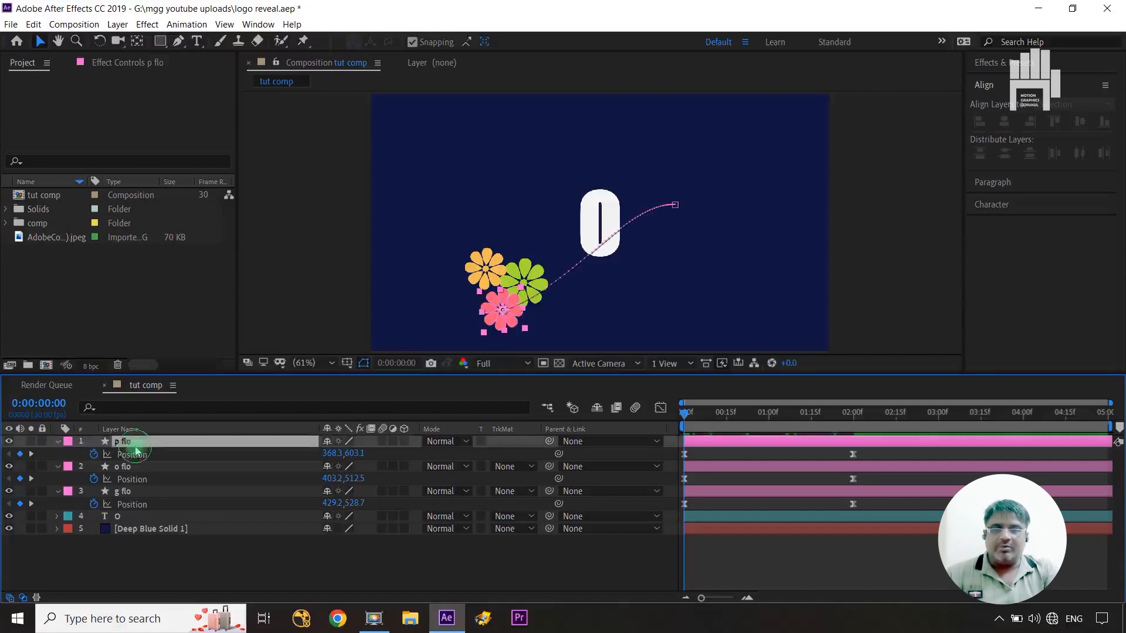
left_click(136, 493, "shift")
key("s")
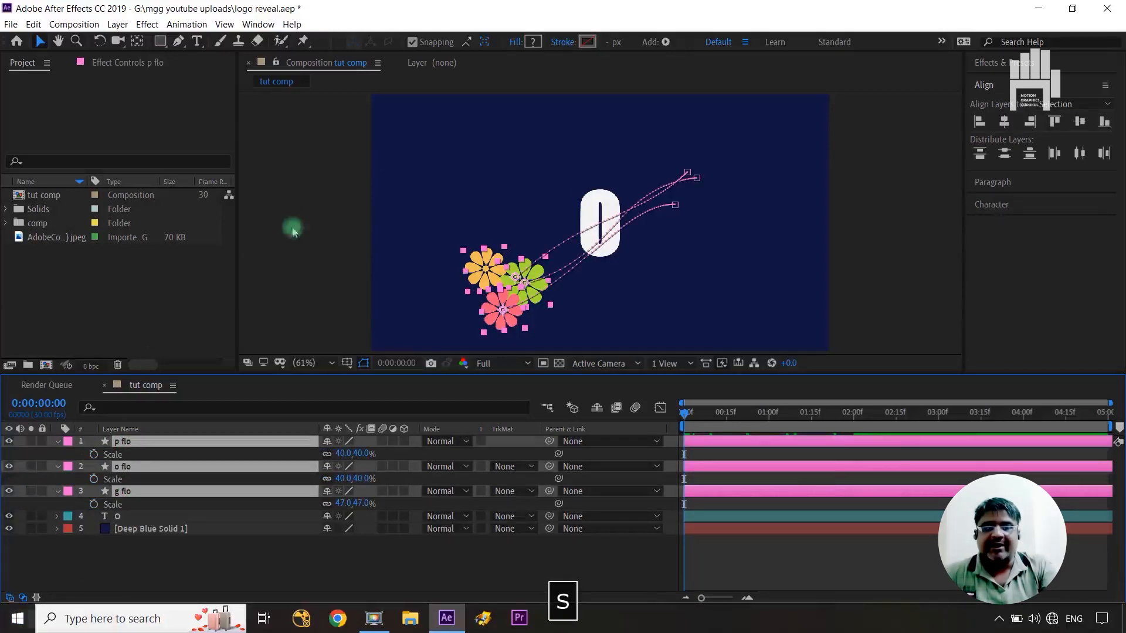
left_click(93, 455)
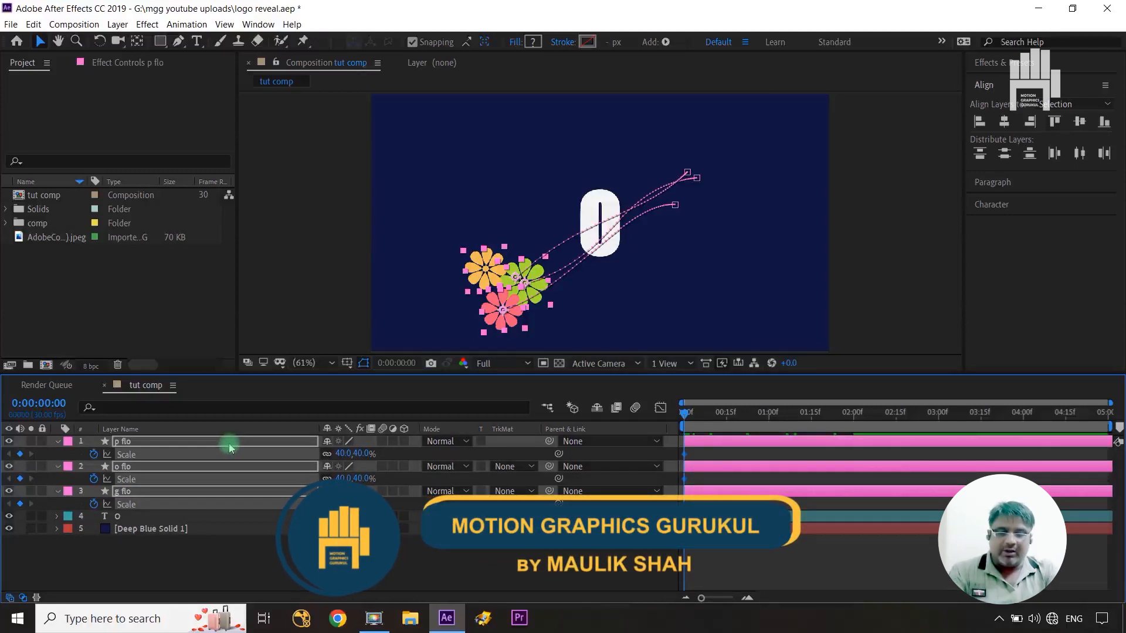
key("u")
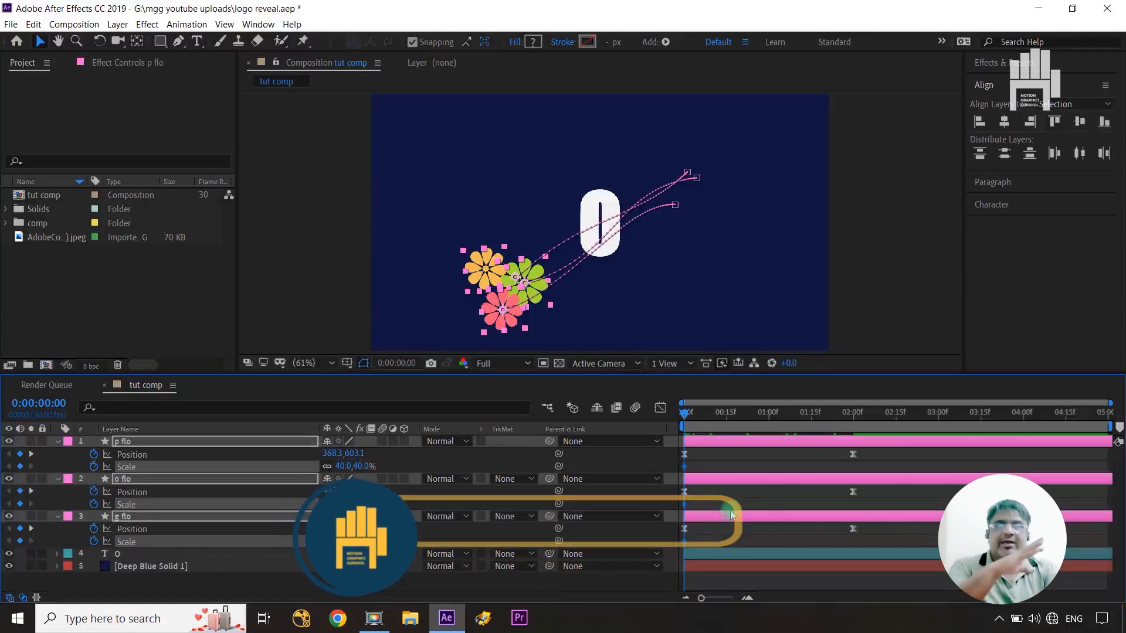
Add Scale keyframes without changing the values on all three flower layers at 0:00:00:13, 0:00:01:03 and 0:00:01:27.
left_click_drag(684, 411, 724, 415)
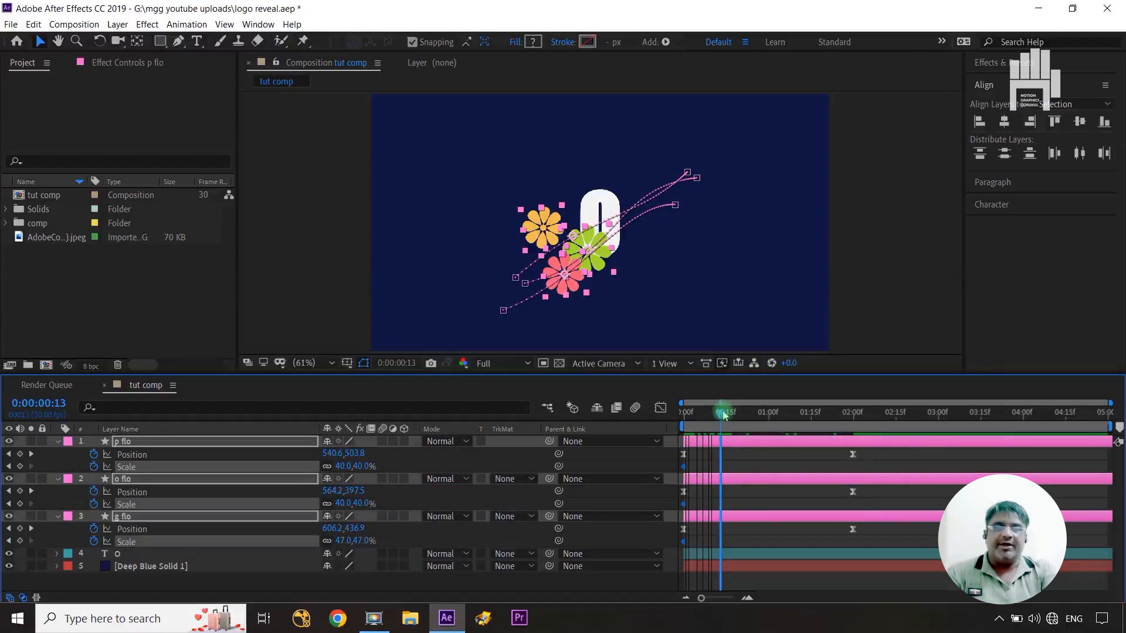
left_click(20, 466)
left_click_drag(721, 416, 778, 419)
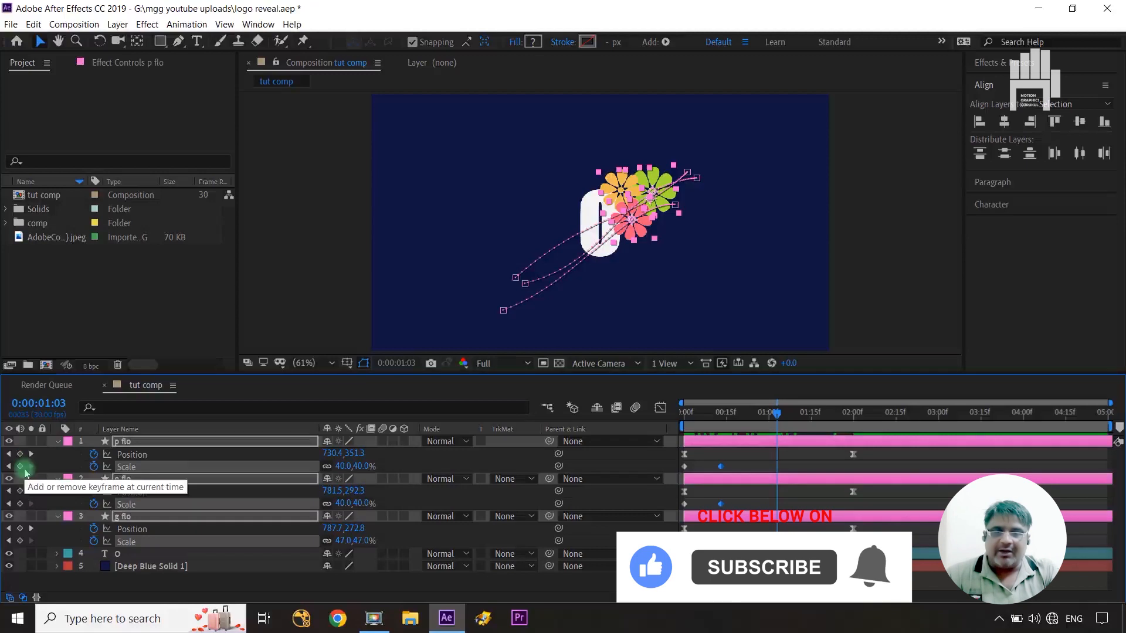
left_click(21, 467)
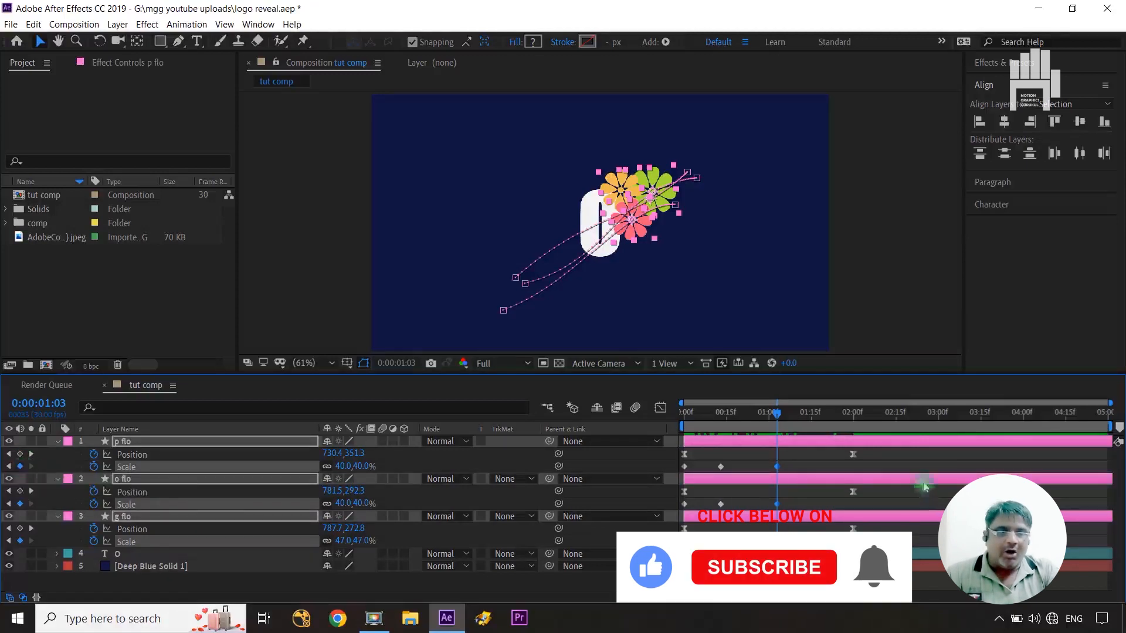
left_click_drag(782, 418, 845, 428)
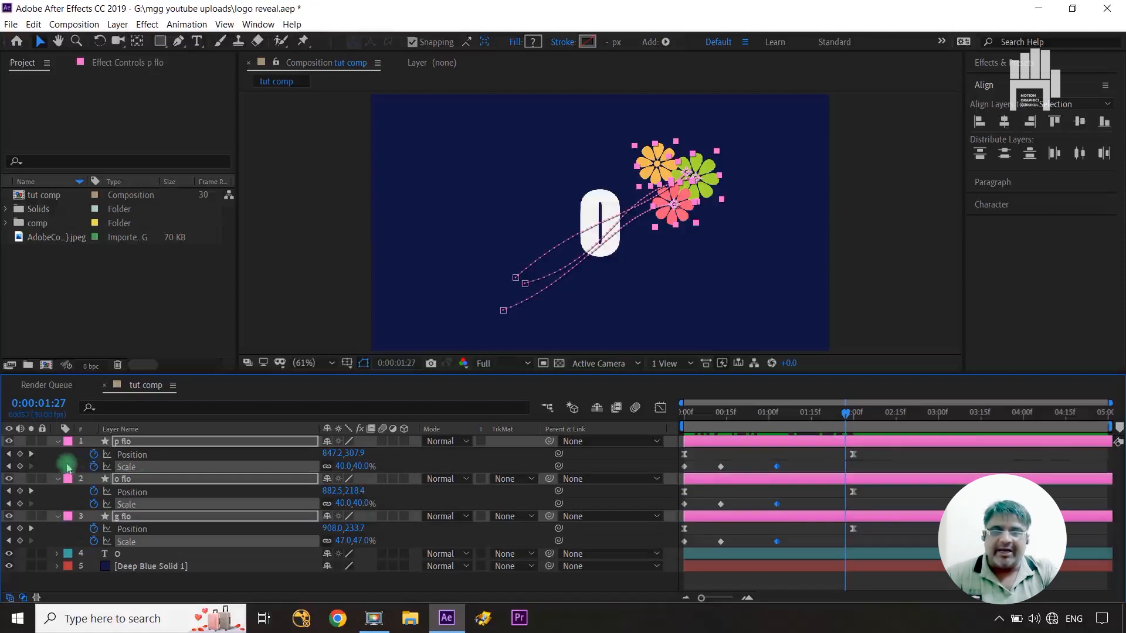
left_click(20, 466)
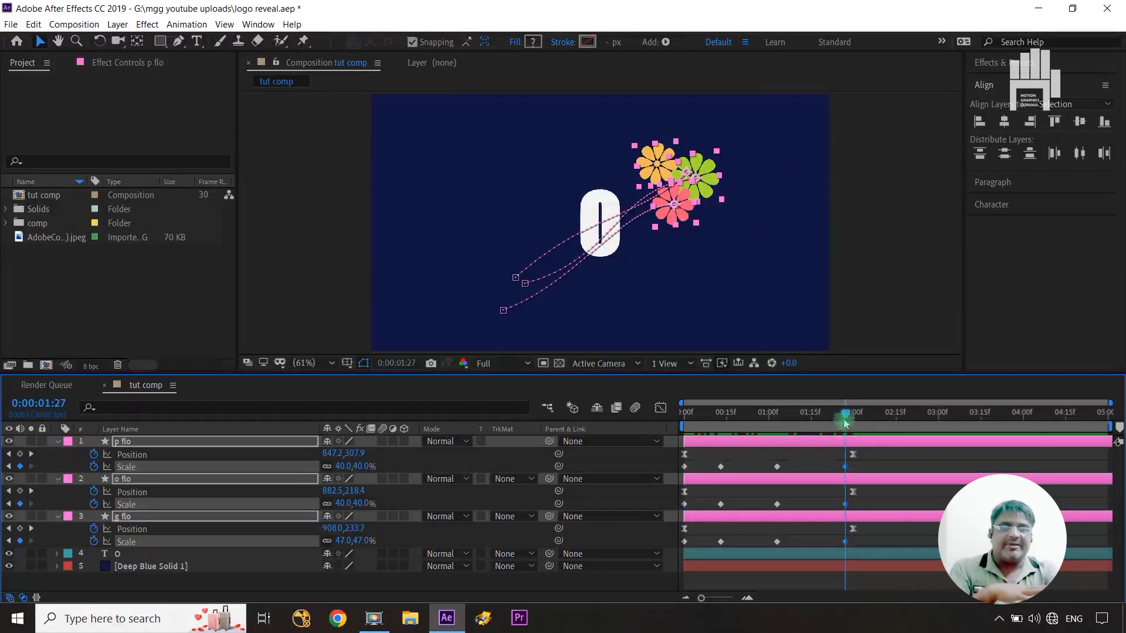
Set the Scale of all three flower layers to 0% at 0:00:00:00.
left_click(683, 412)
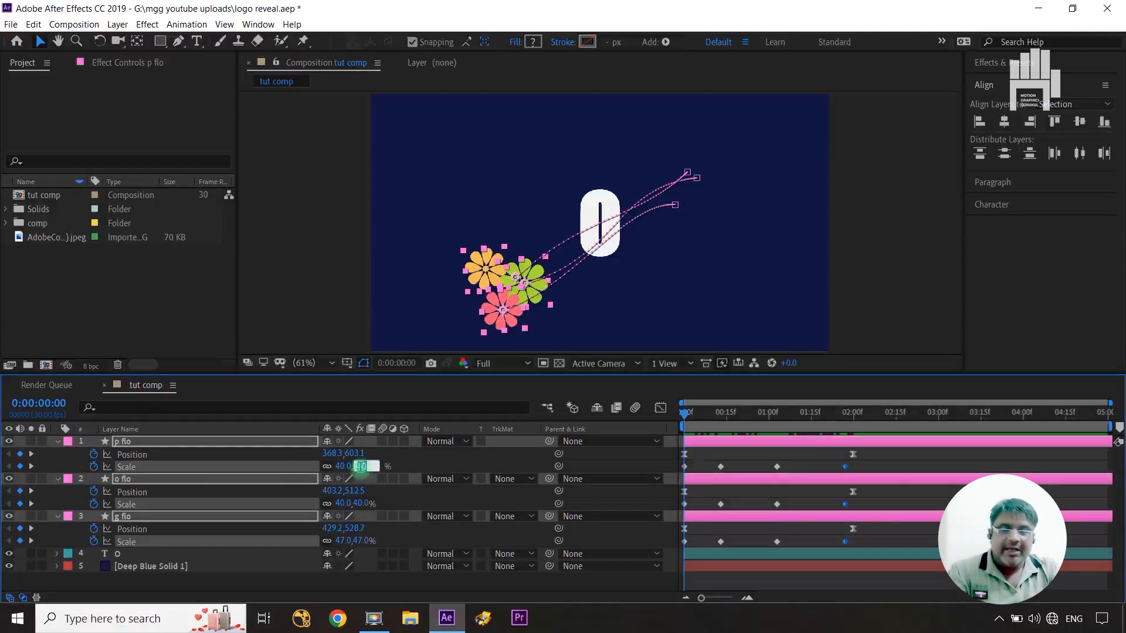
type("0")
key("Return")
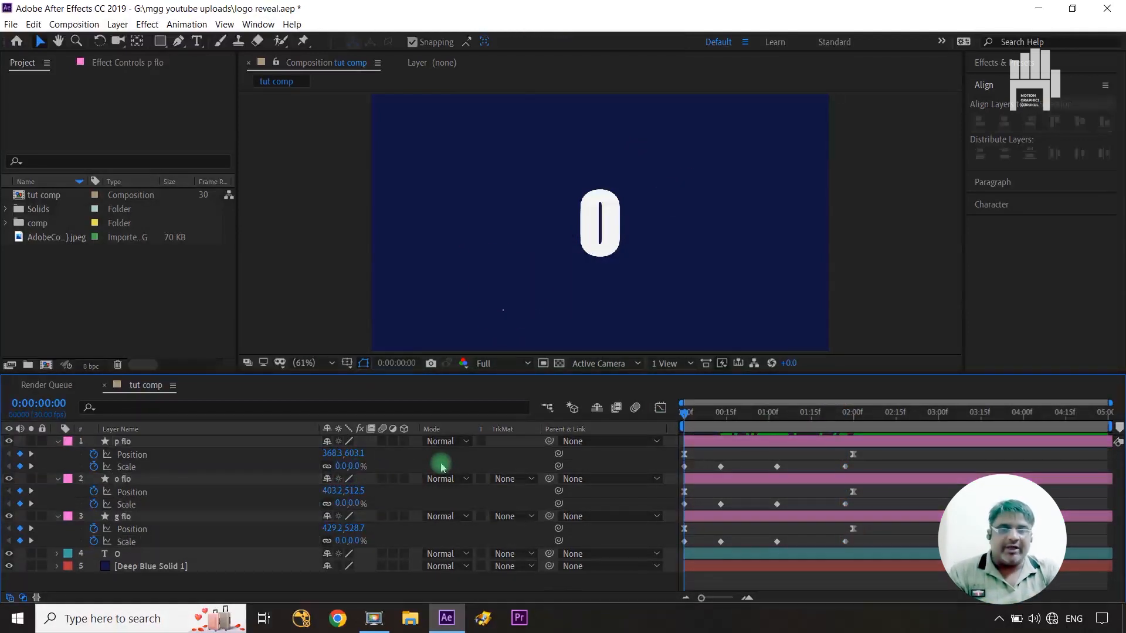
At the 0:00:01:03 keyframe, reduce the flowers' Scale together to 21% for p flo and o flo and 28% for g flo.
left_click(31, 467)
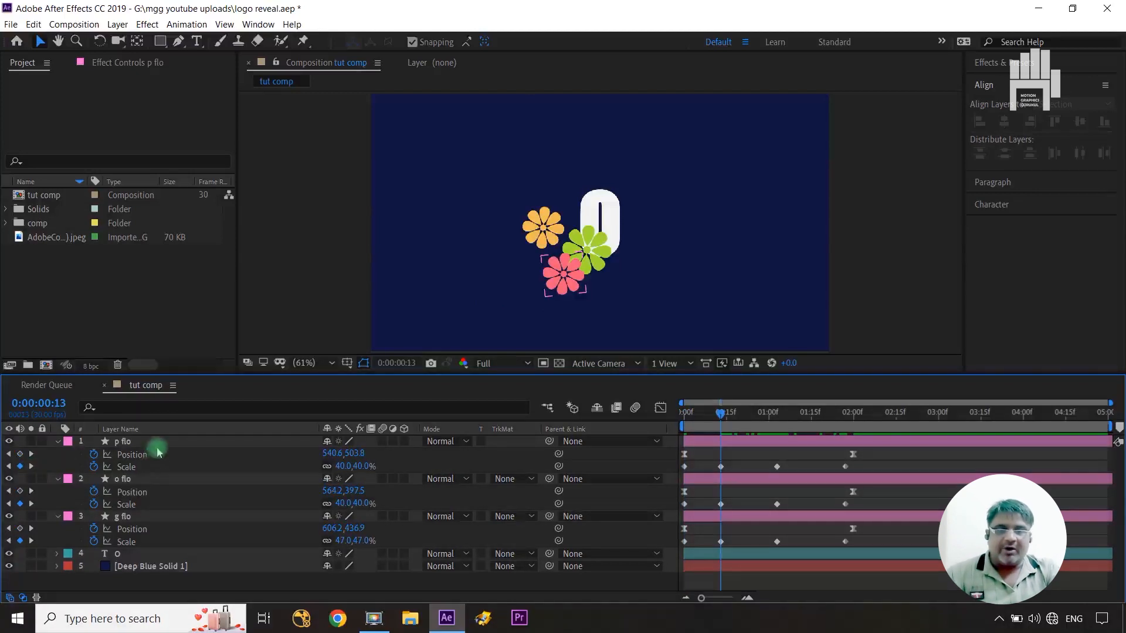
left_click(162, 444)
left_click(156, 518, "shift")
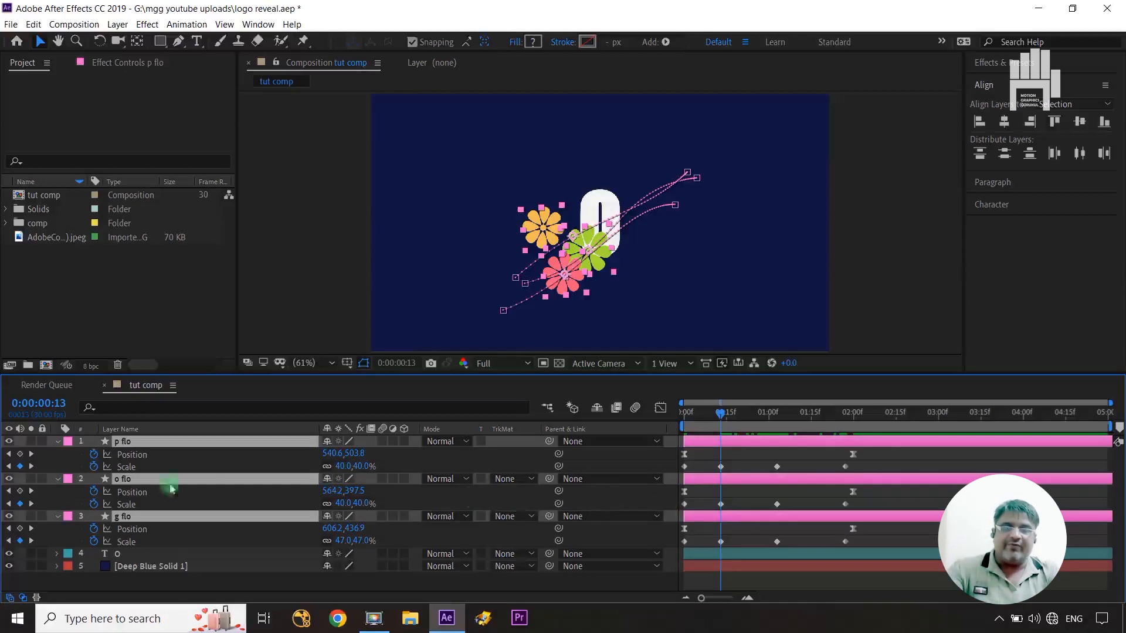
left_click(31, 467)
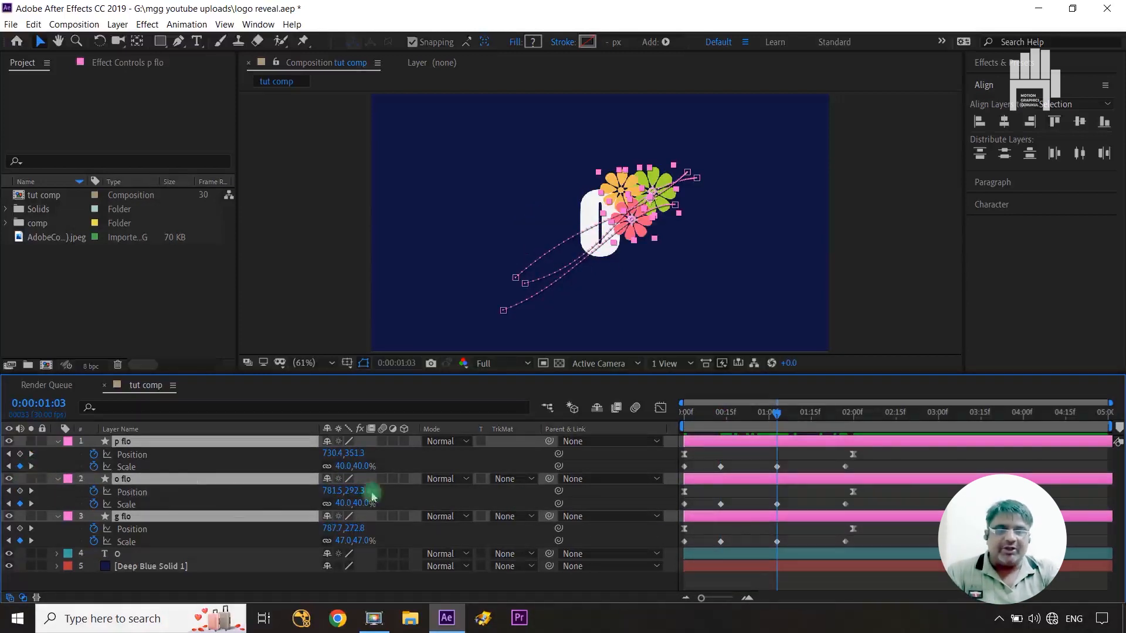
left_click_drag(356, 466, 347, 466)
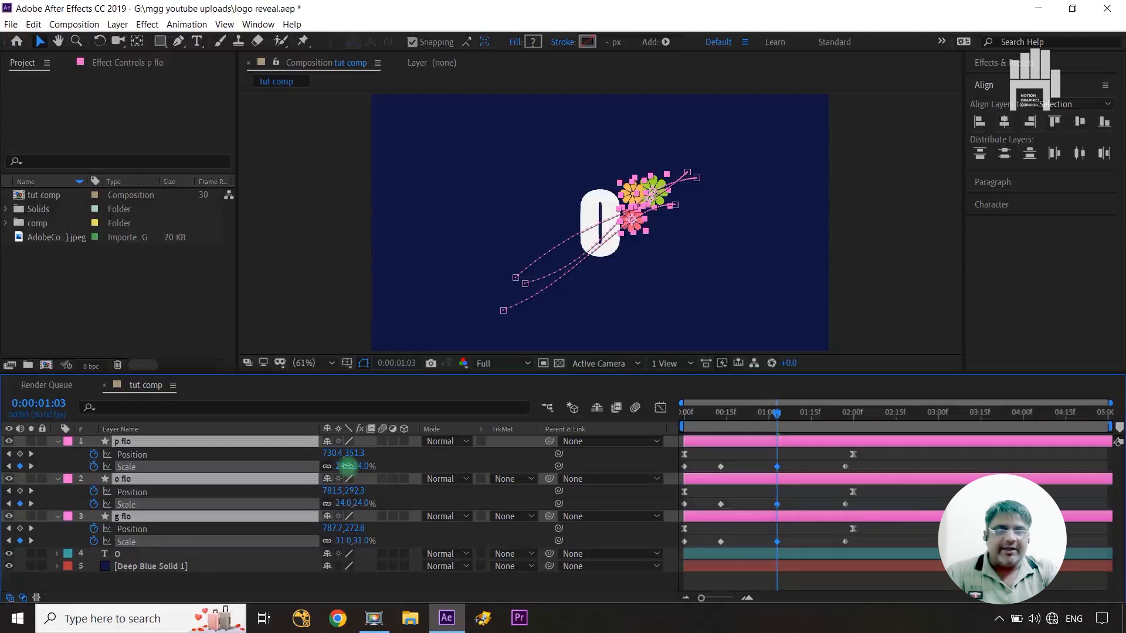
left_click_drag(349, 466, 347, 466)
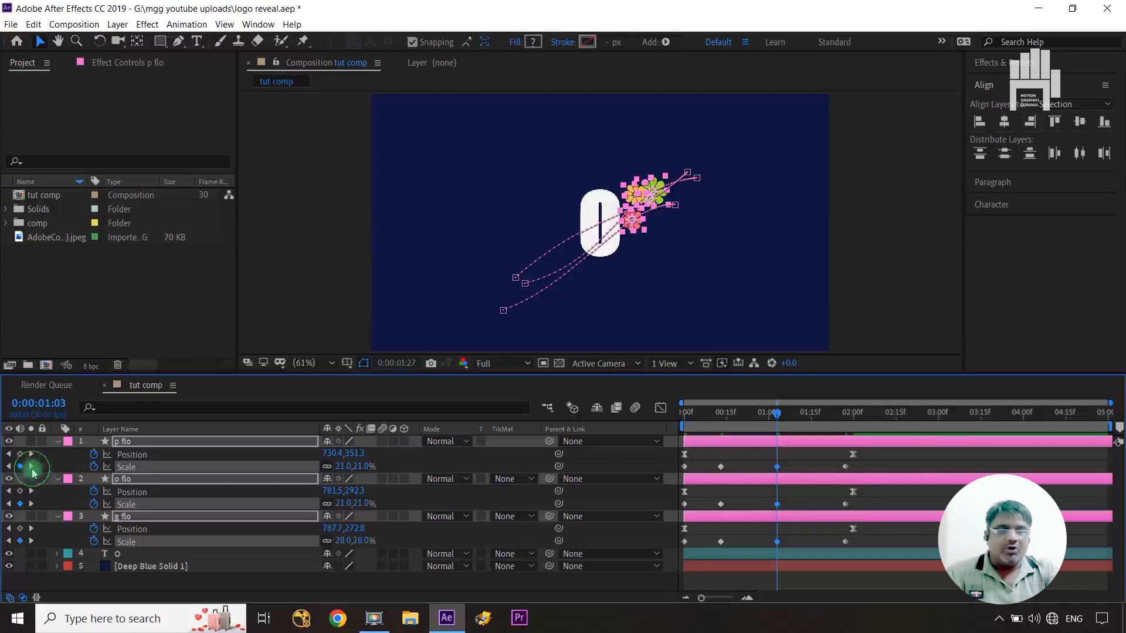
Set the Scale of all three flower layers to 0% at 0:00:01:27 and preview the animation from the start.
left_click(32, 467)
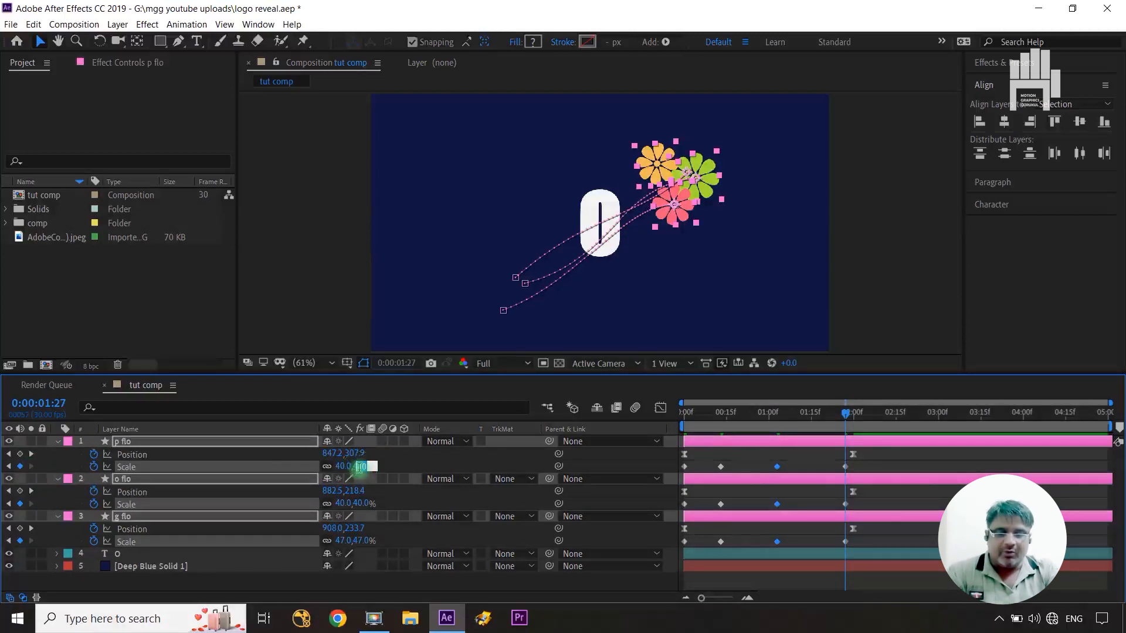
type("0")
left_click(427, 462)
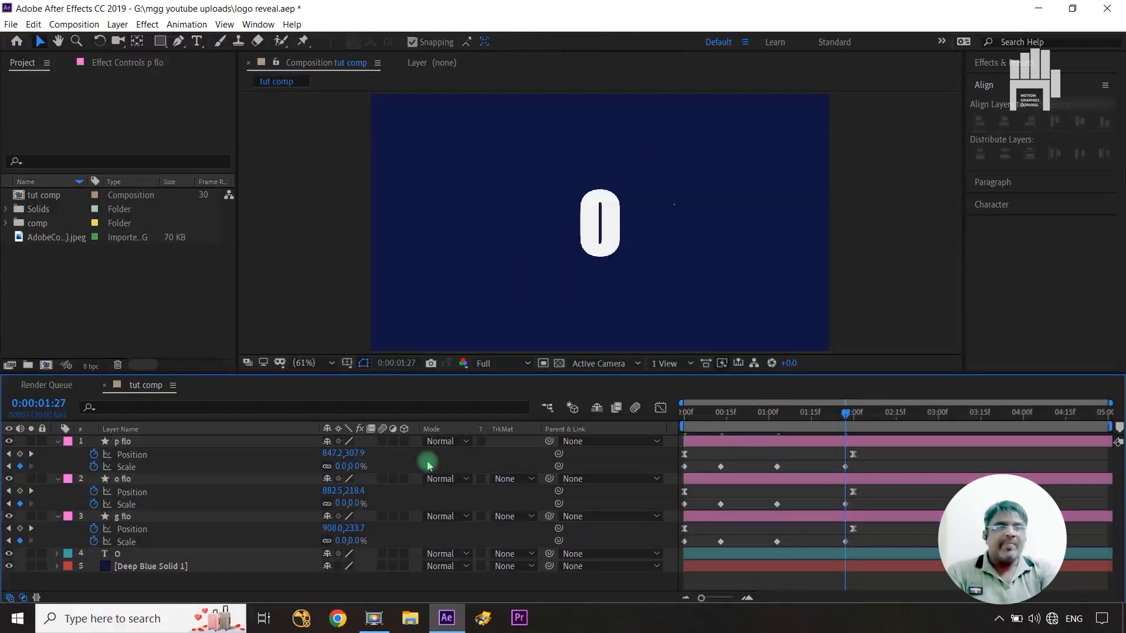
left_click_drag(845, 414, 723, 414)
key("Home")
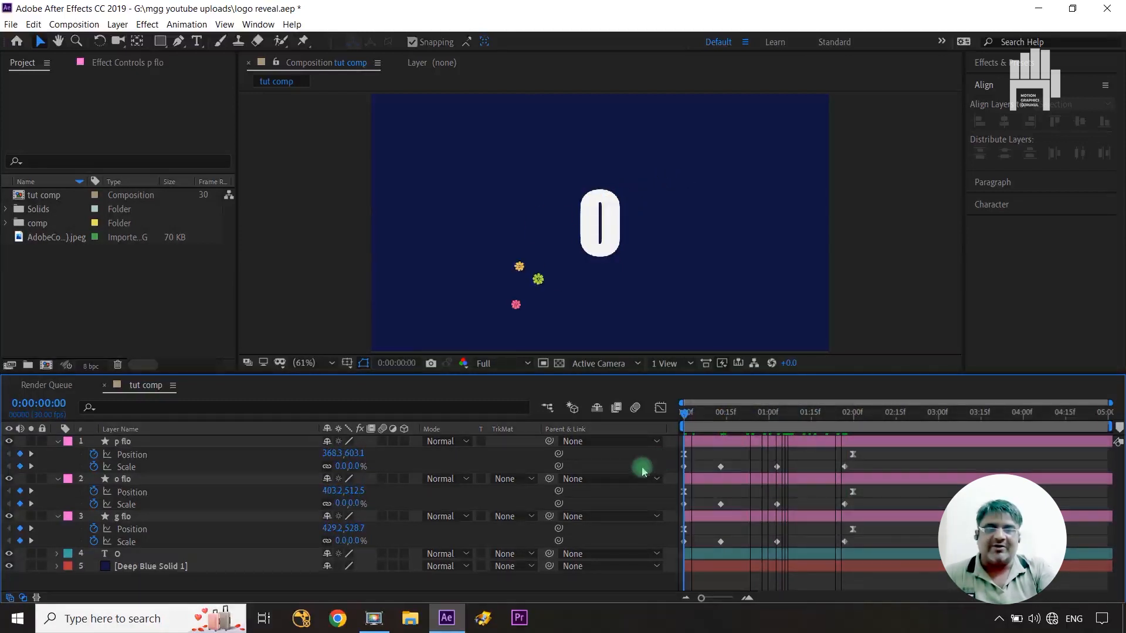
key("space")
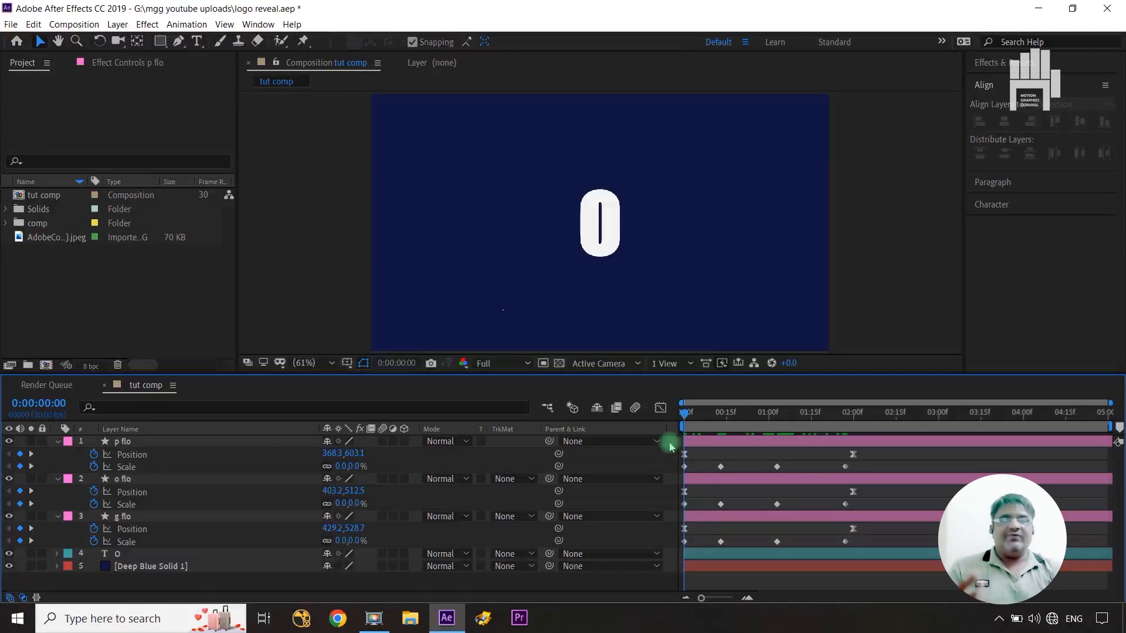
Pre-compose the p flo, o flo and g flo layers into a new composition named "flow comp", moving all attributes.
left_click(195, 445)
left_click(182, 480, "shift")
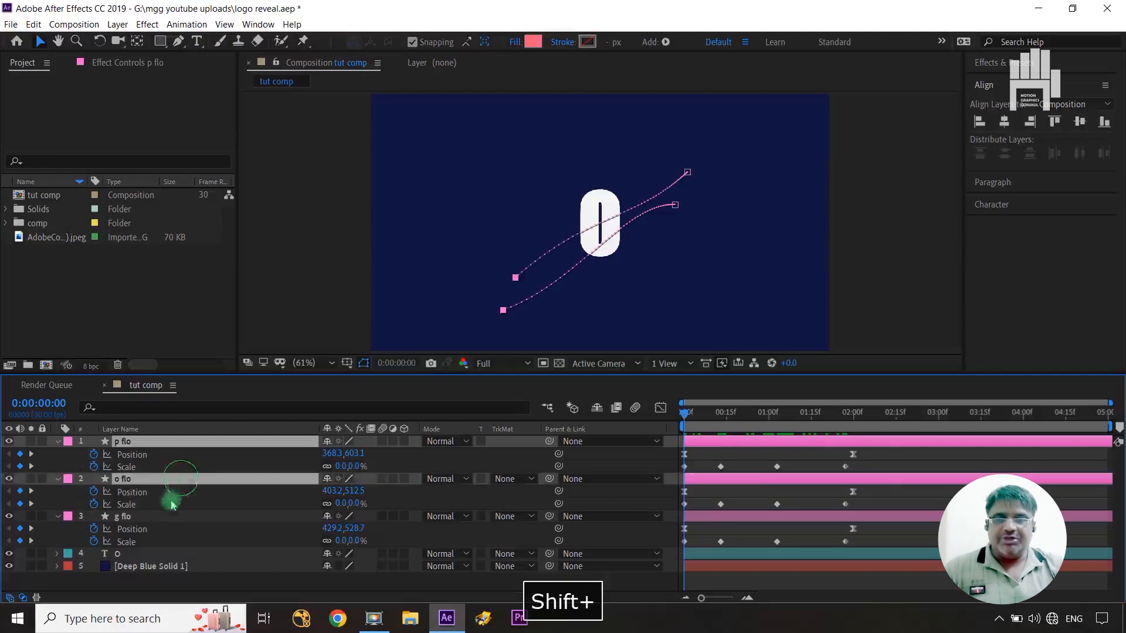
left_click(177, 519, "shift")
key("ctrl+shift+c")
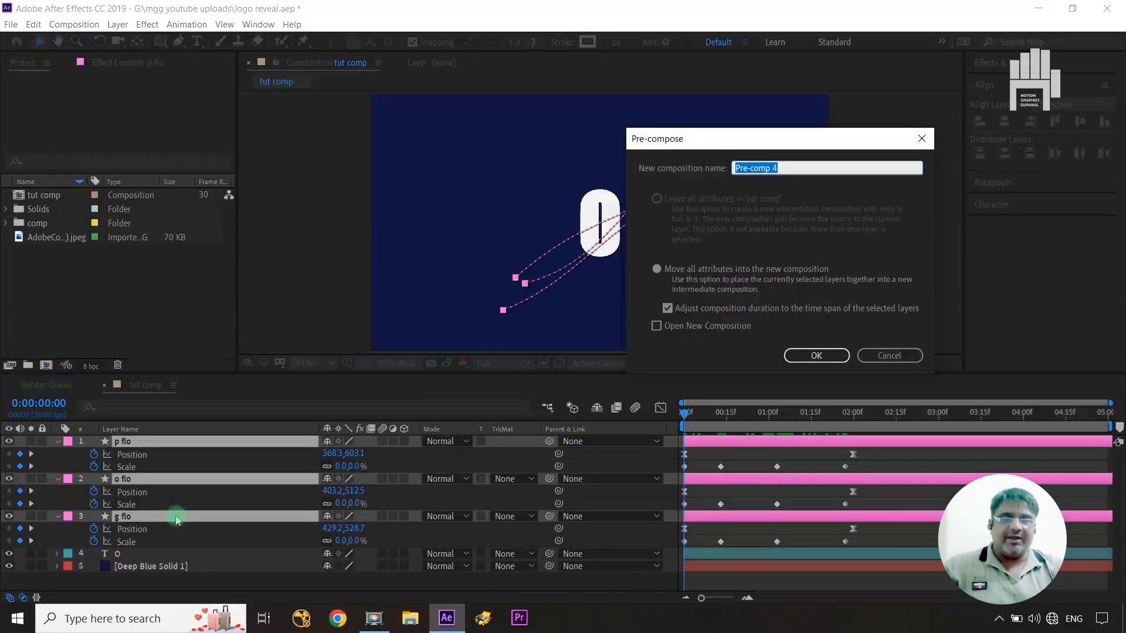
left_click(811, 357)
type("f")
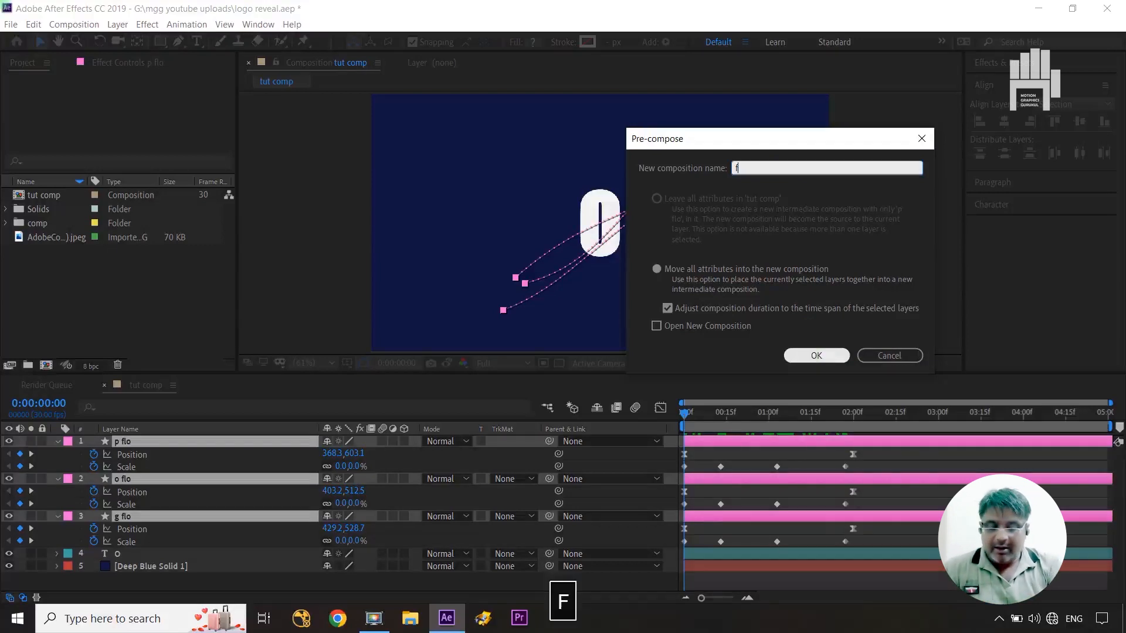
type("low comp")
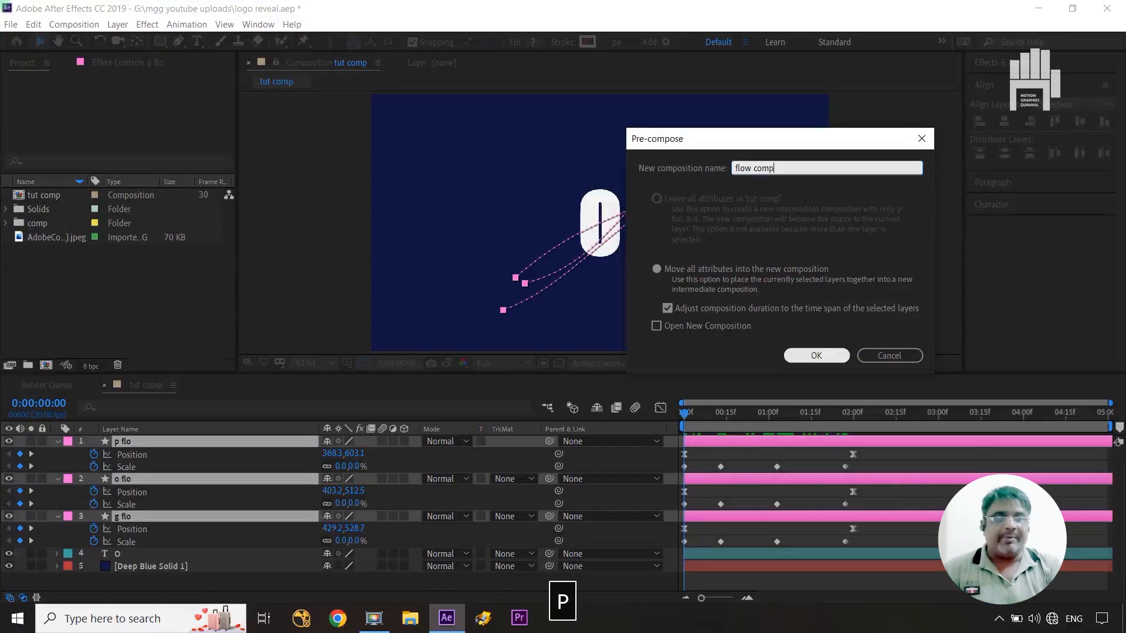
left_click(807, 361)
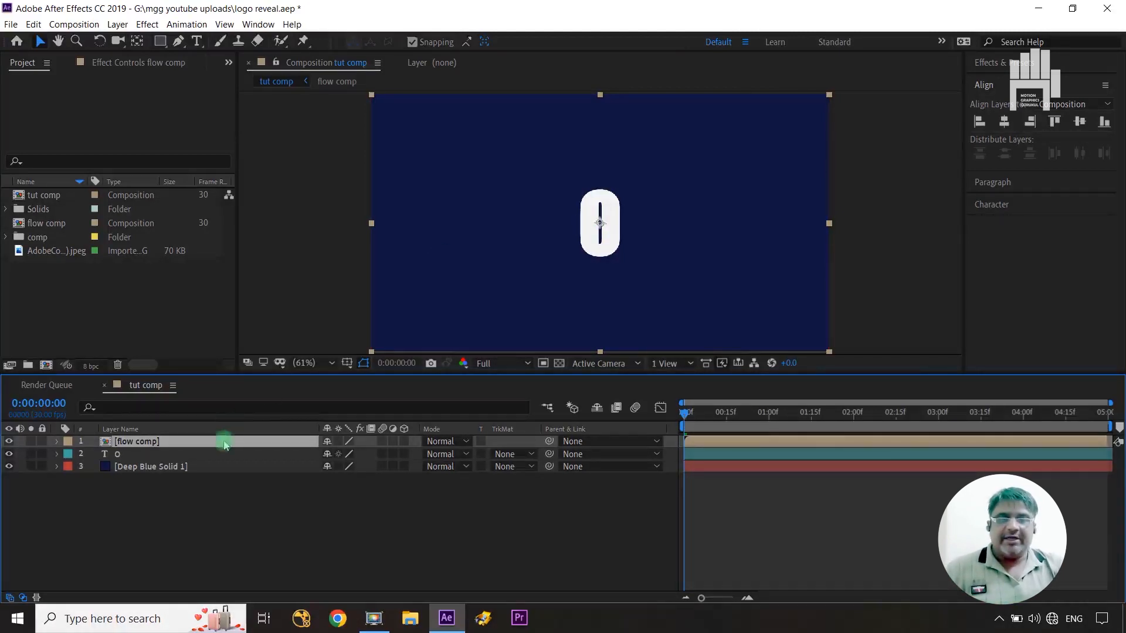
Set the O text layer's track matte to Alpha Matte "[flow comp]".
left_click(507, 466)
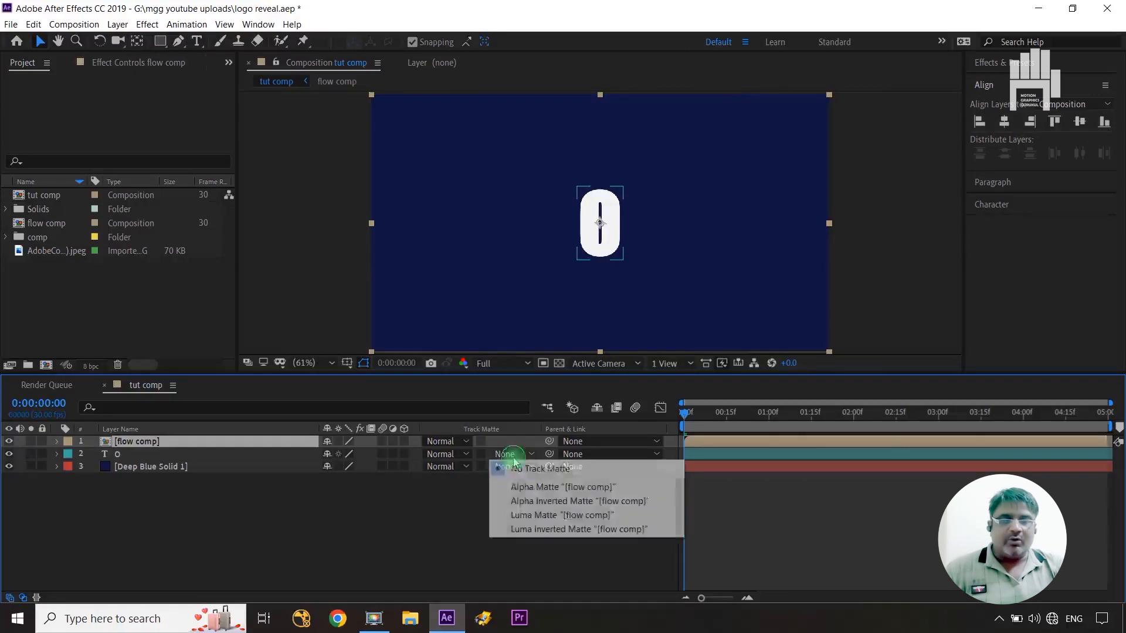
left_click(535, 488)
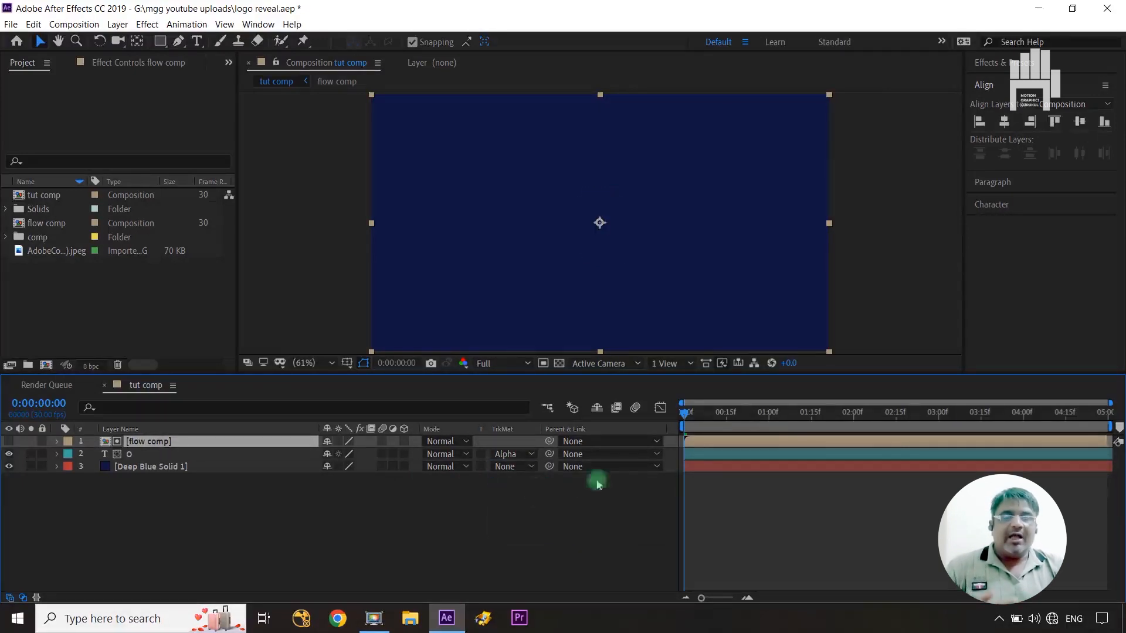
Undo the O layer's alpha matte and move the flow comp layer below the O text layer.
left_click_drag(685, 416, 751, 419)
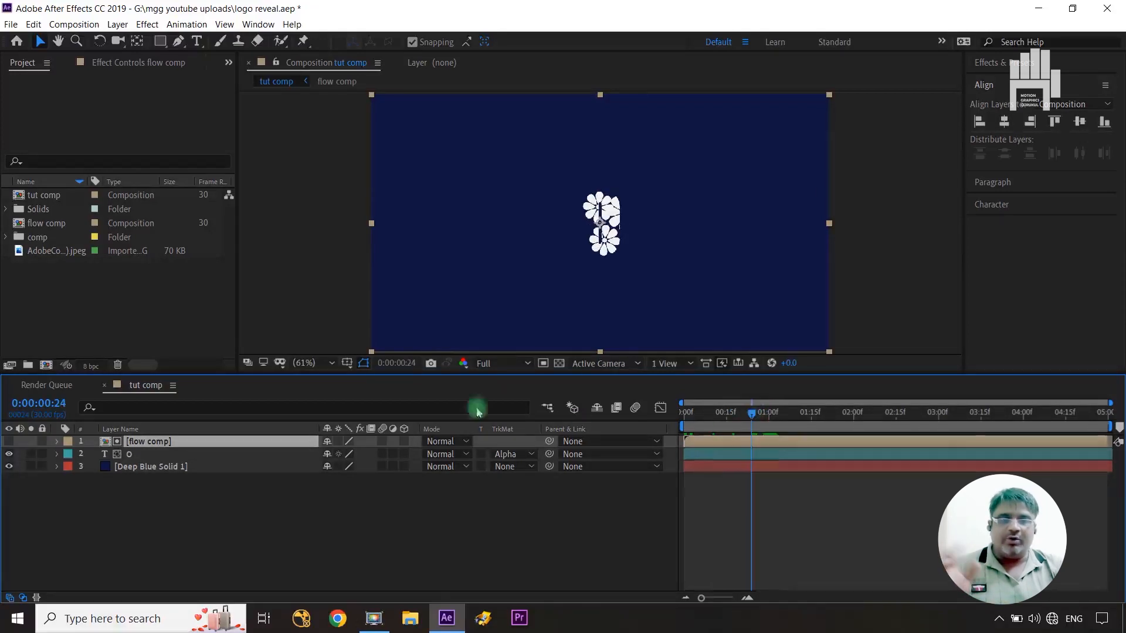
key("ctrl+z")
key("ctrl+z")
left_click_drag(288, 445, 293, 463)
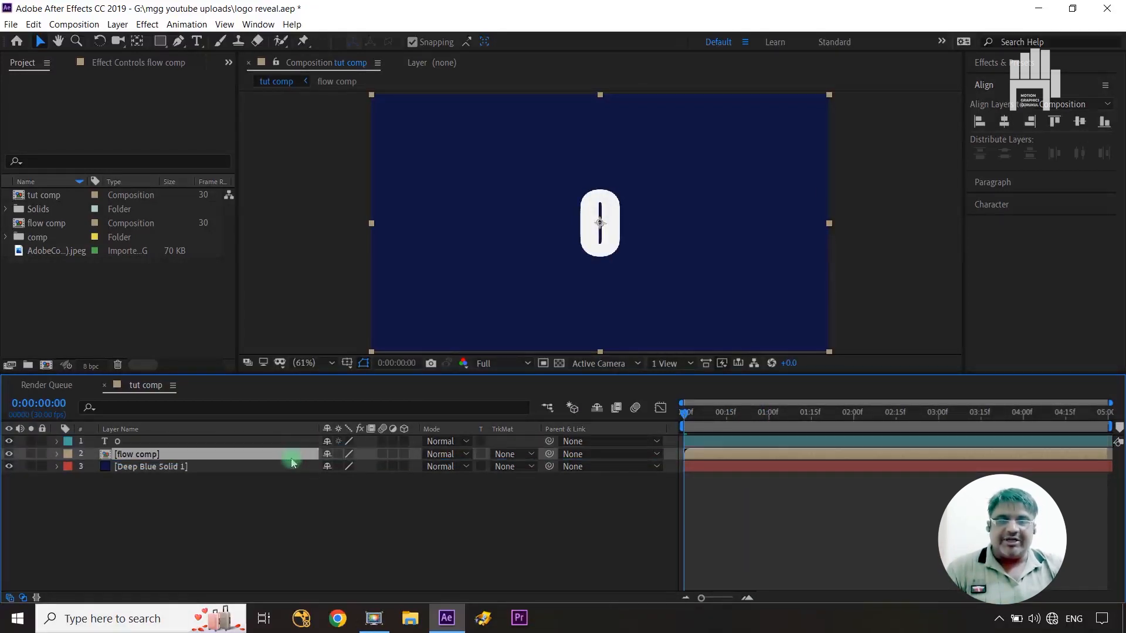
Set the flow comp layer's track matte to Alpha Matte "O" and preview the reveal from the start.
left_click(524, 459)
left_click(530, 486)
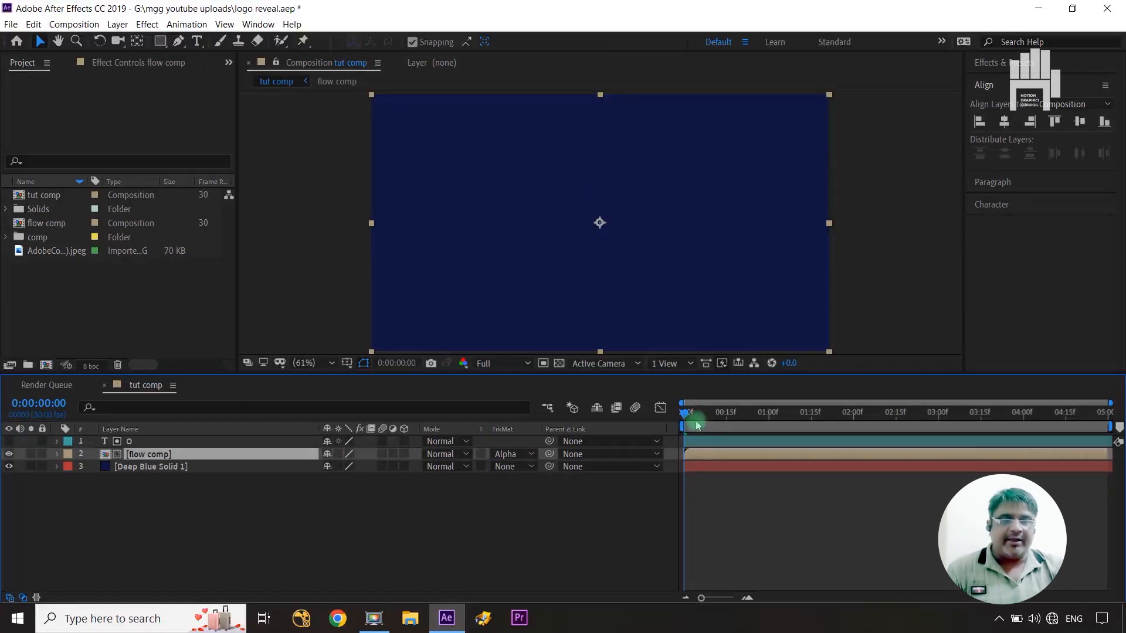
left_click_drag(689, 418, 651, 432)
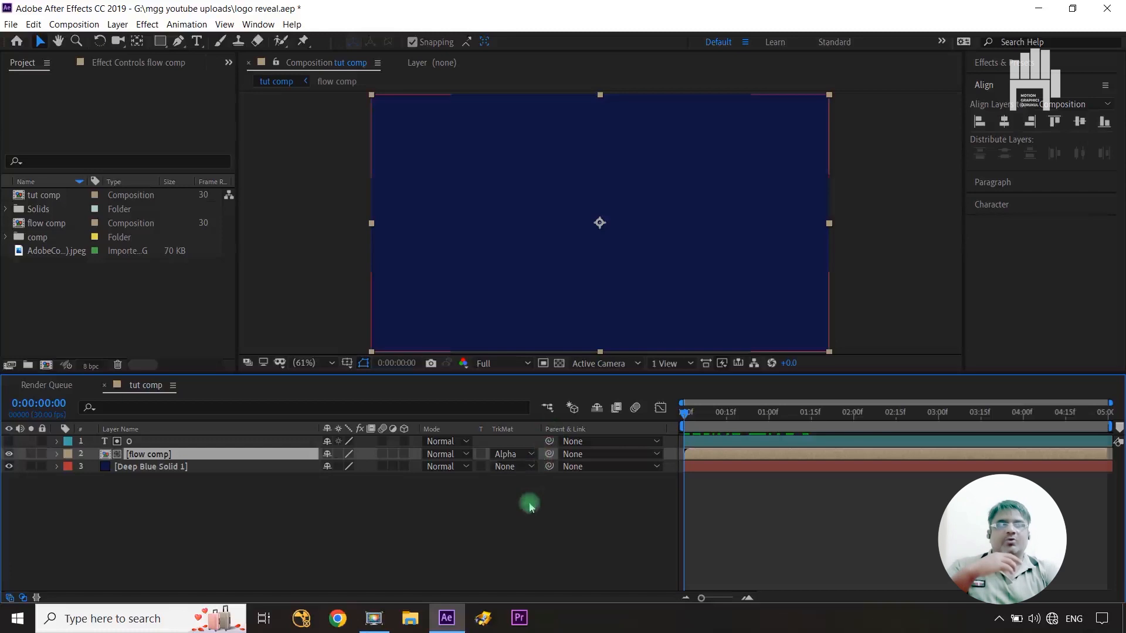
left_click(513, 577)
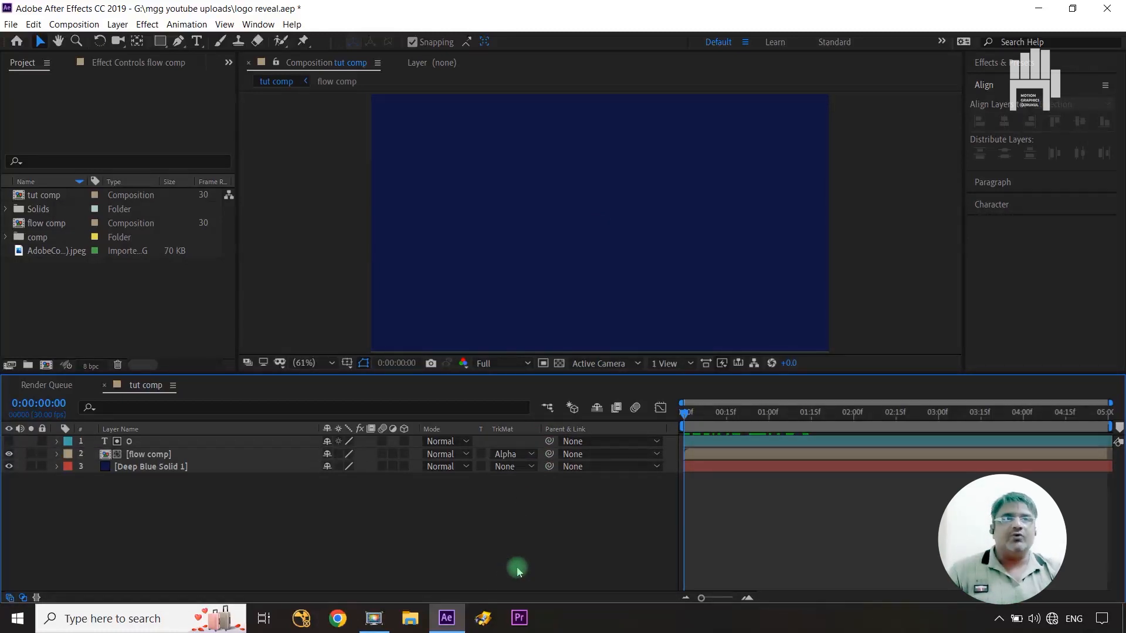
Duplicate the O text layer and its matted flow comp layer together.
left_click(183, 456)
left_click(181, 447, "ctrl")
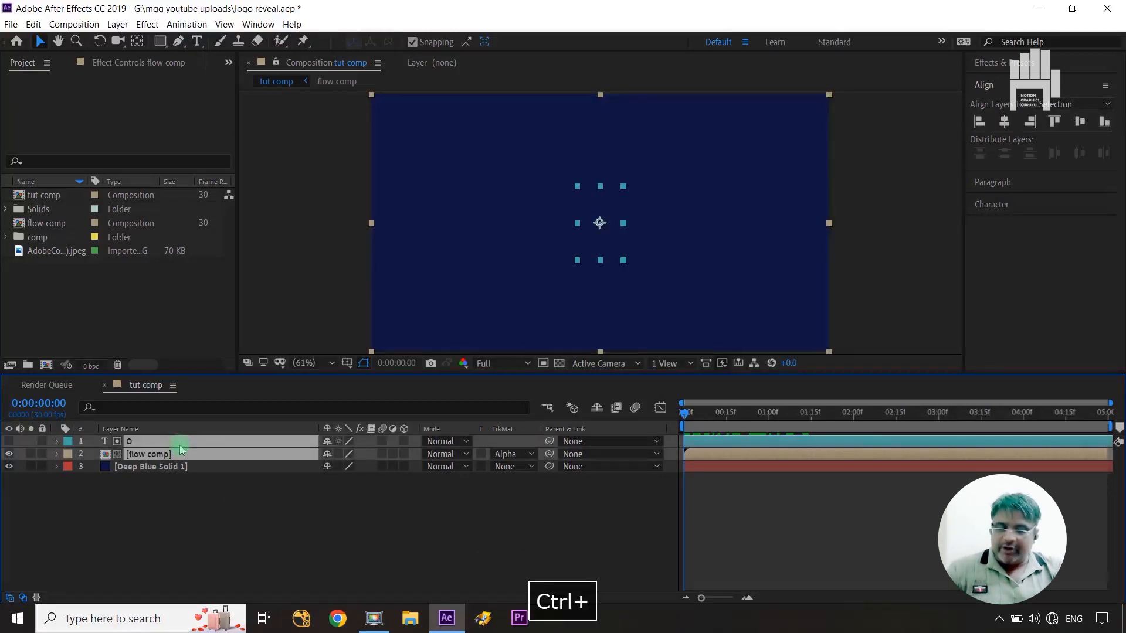
key("ctrl+d")
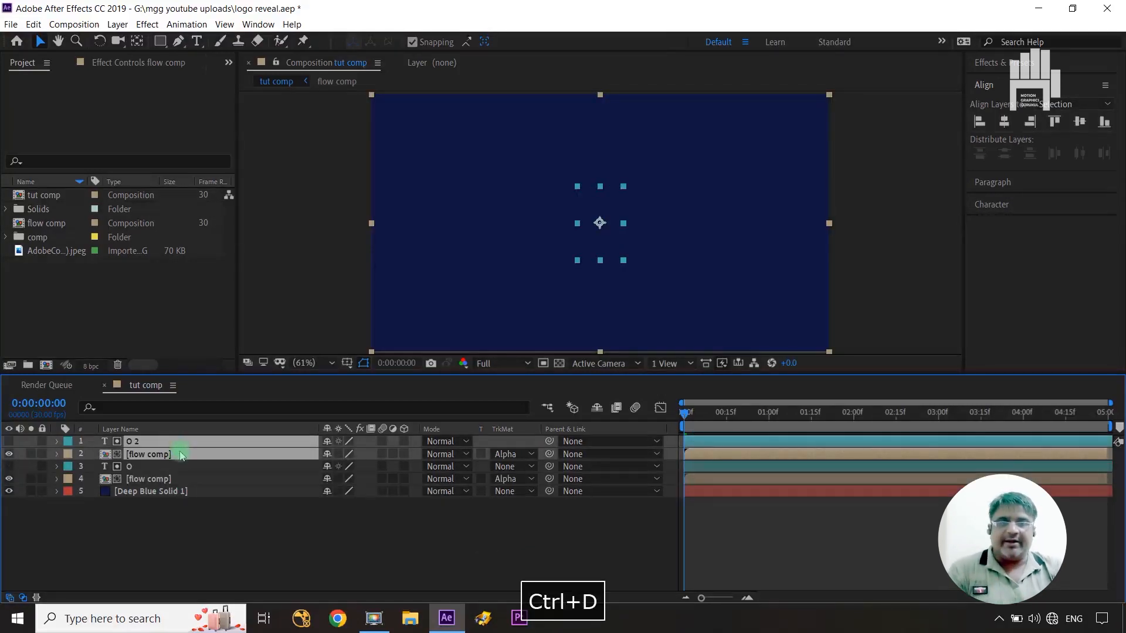
left_click(221, 539)
Make the duplicated O 2 text layer visible and check the frame at 0:00:00:12.
left_click(170, 444)
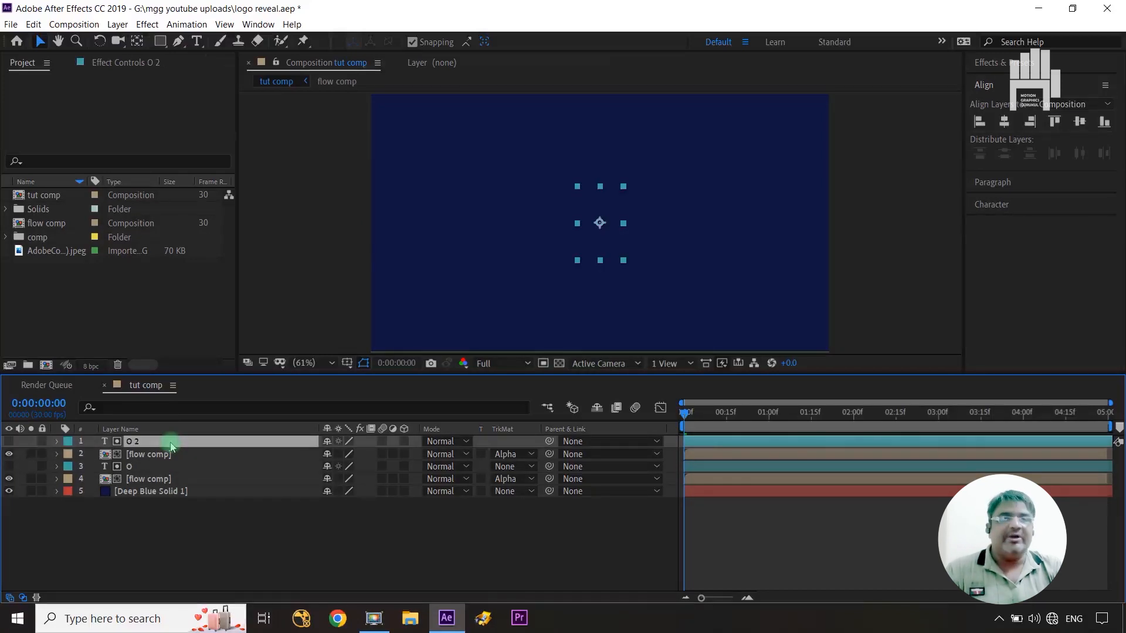
left_click(9, 441)
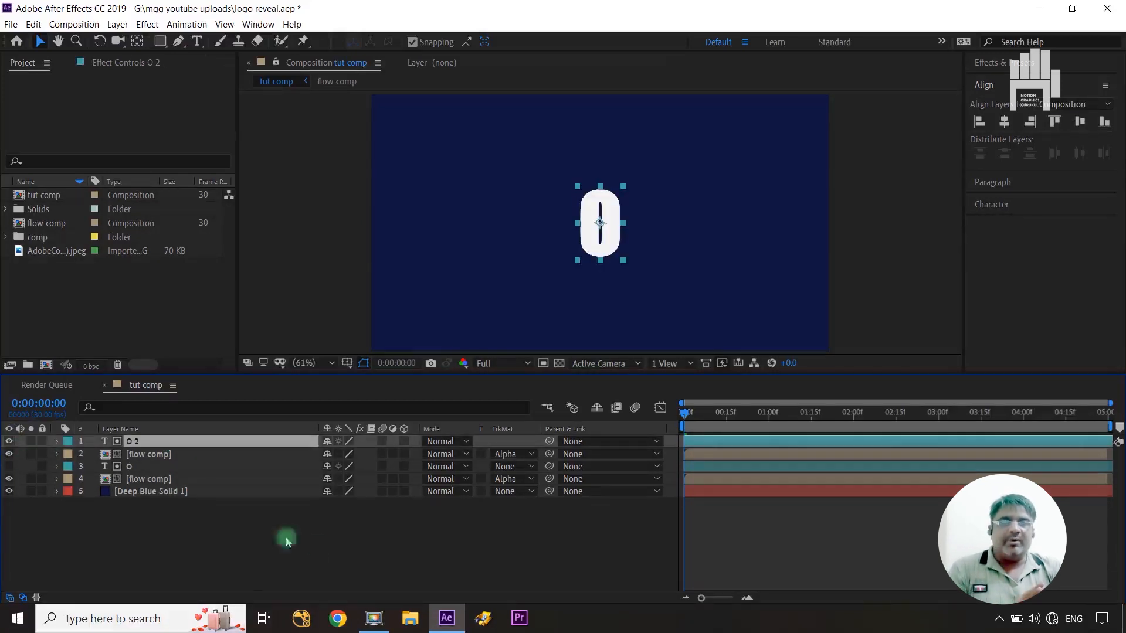
left_click(340, 535)
left_click_drag(684, 414, 717, 419)
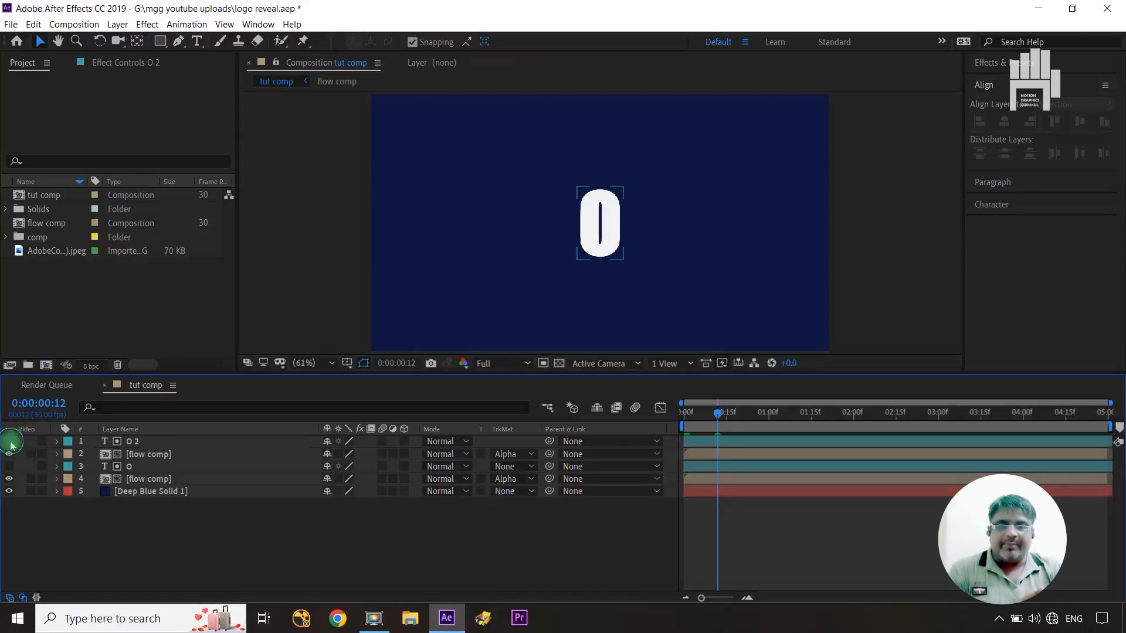
Hide the O 2 layer and the upper flow comp copy, and preview the remaining flowers up to 0:00:00:26.
left_click(11, 445)
left_click(726, 417)
left_click_drag(720, 417, 761, 418)
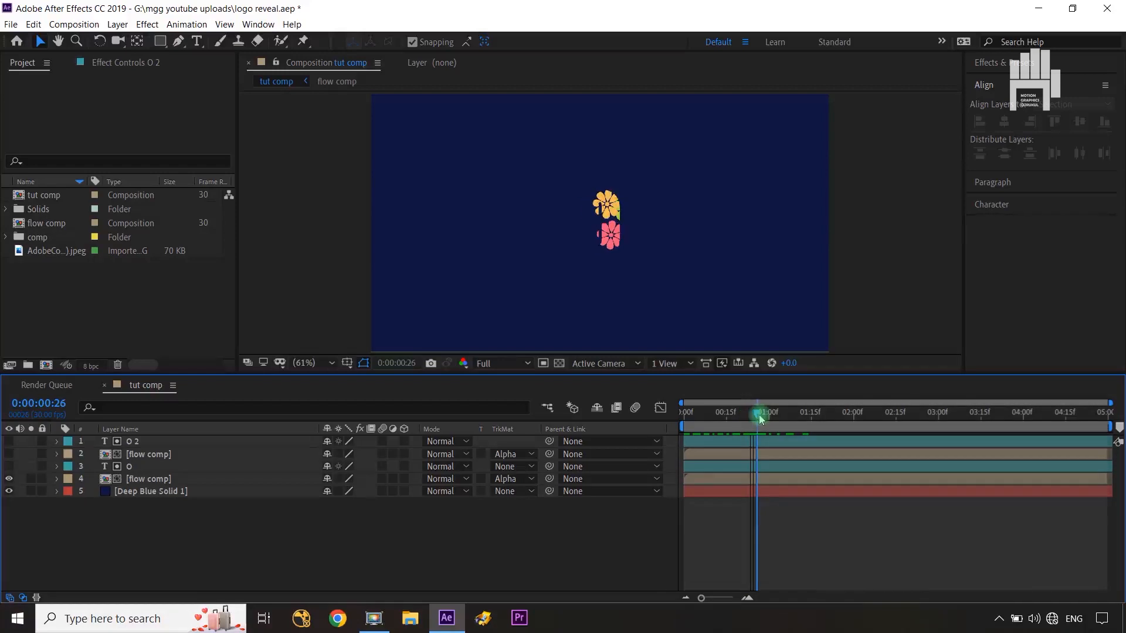
left_click(479, 491)
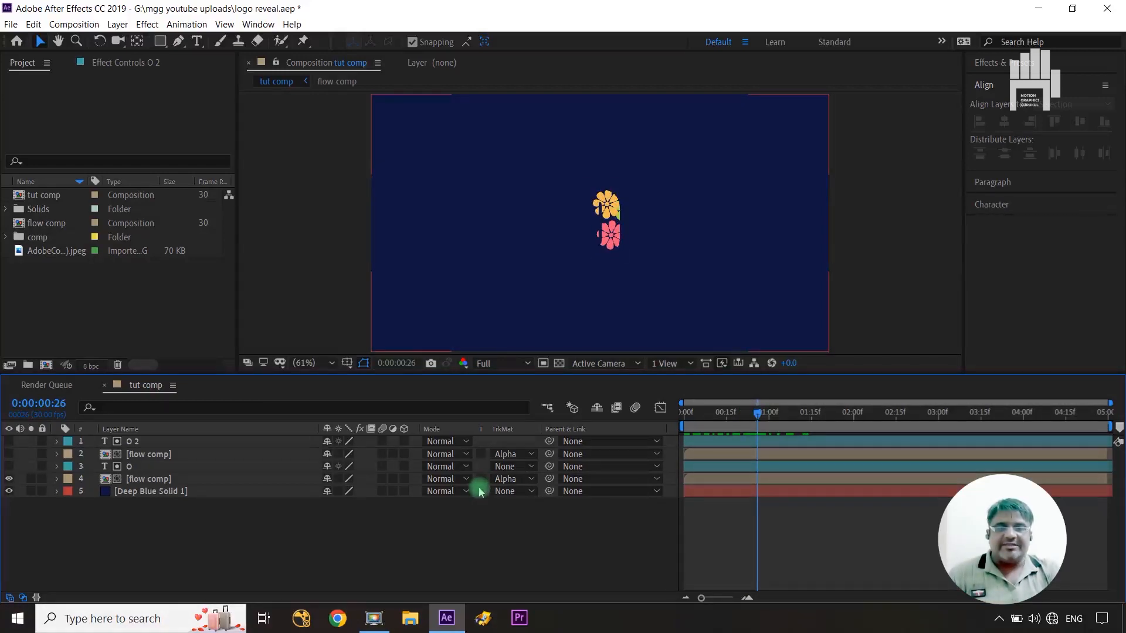
Make the upper flow comp copy visible and shift it in time to start at about 0:00:00:15.
left_click(149, 458)
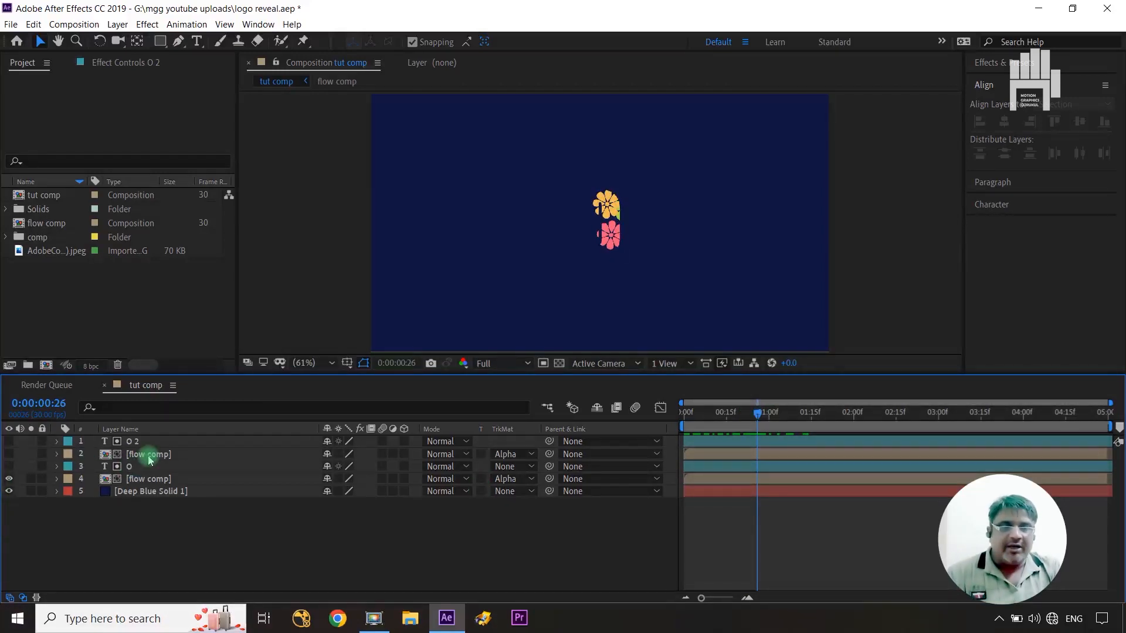
left_click(886, 468)
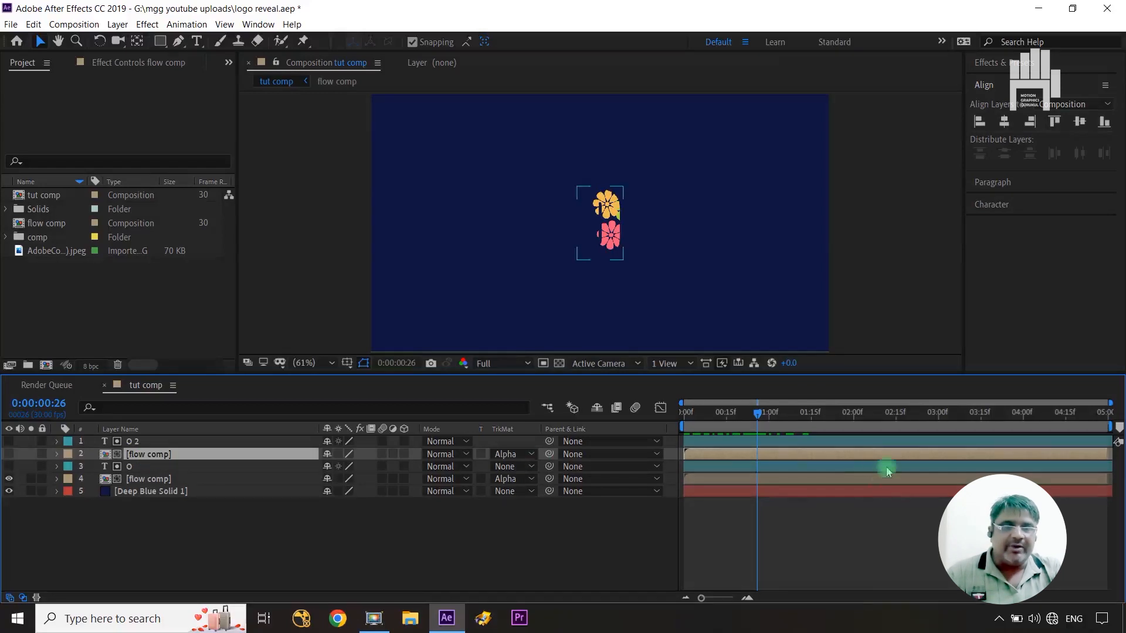
left_click(720, 455)
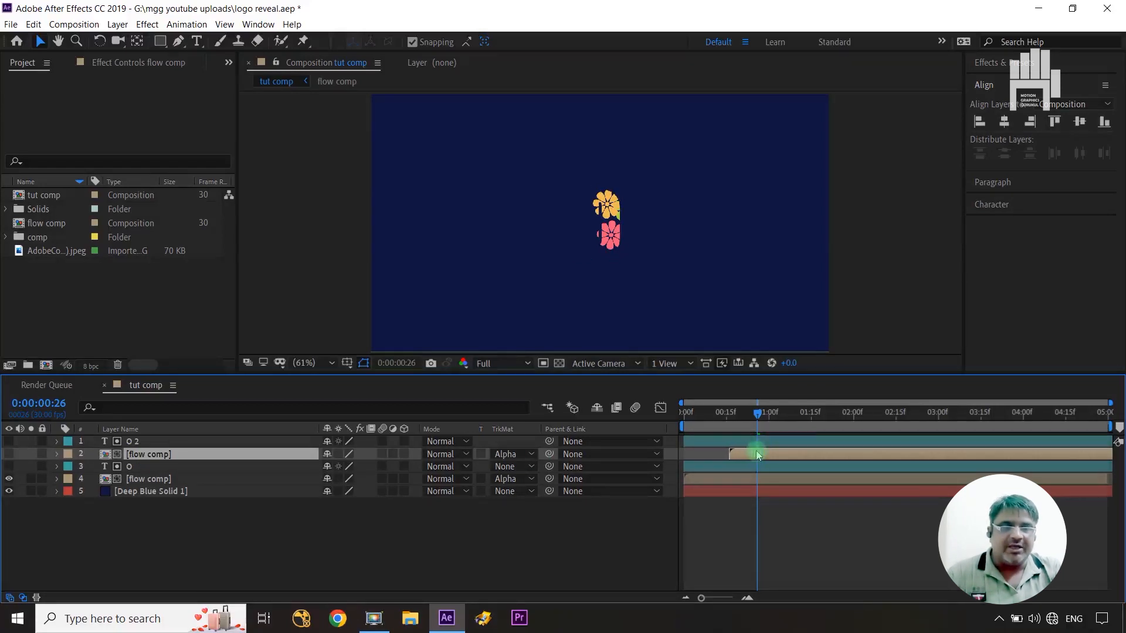
left_click_drag(753, 452, 703, 454)
left_click(8, 453)
left_click(905, 482)
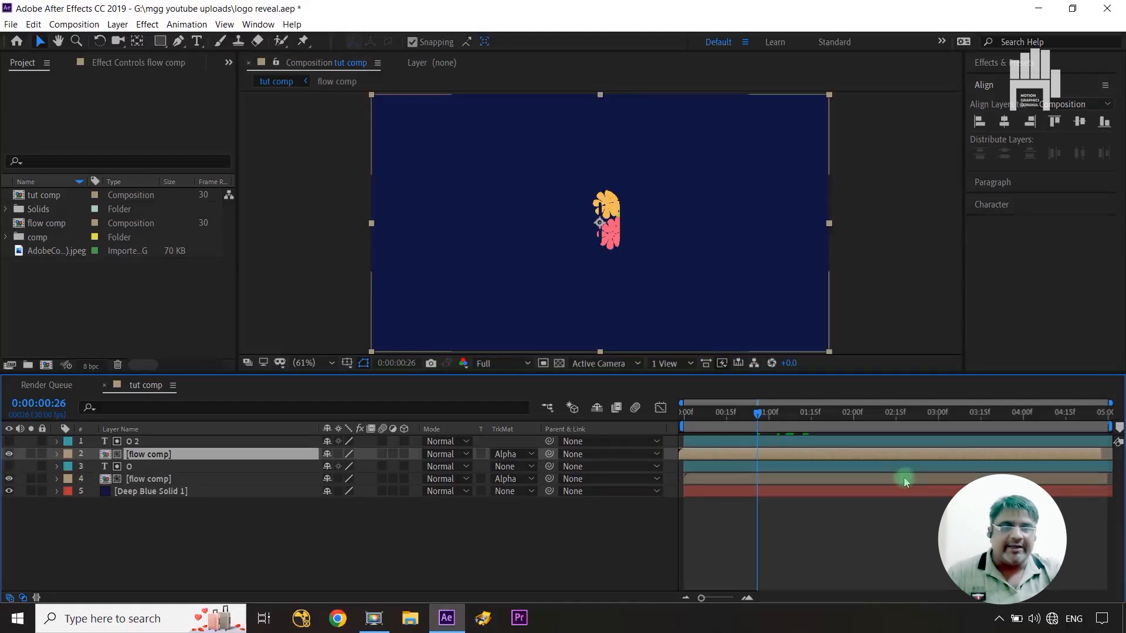
left_click_drag(737, 453, 781, 455)
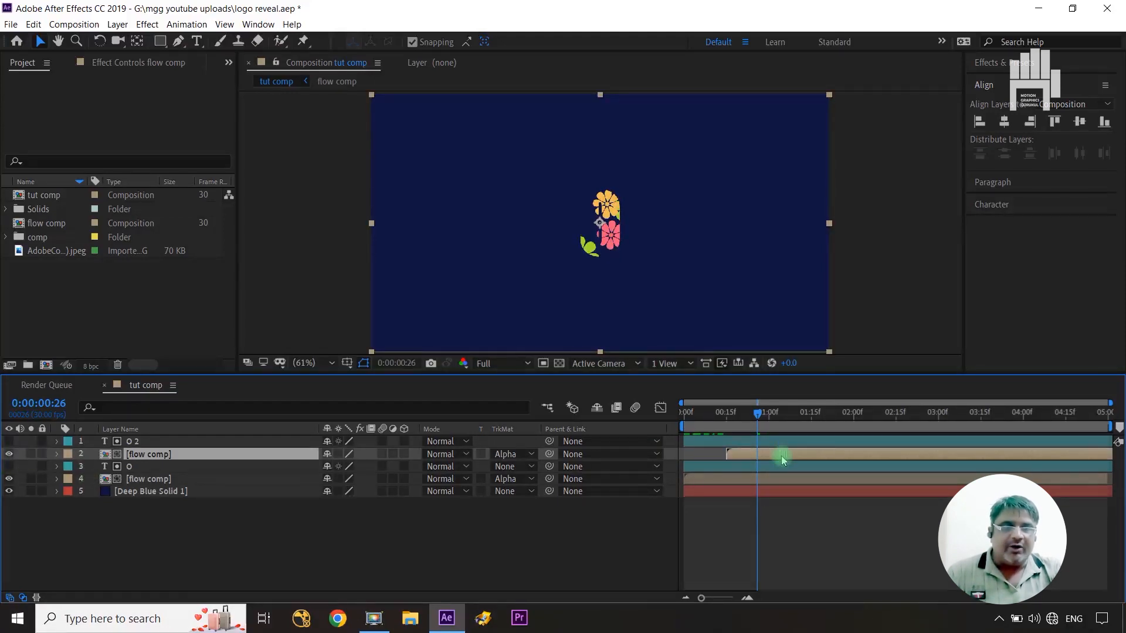
left_click_drag(778, 455, 782, 454)
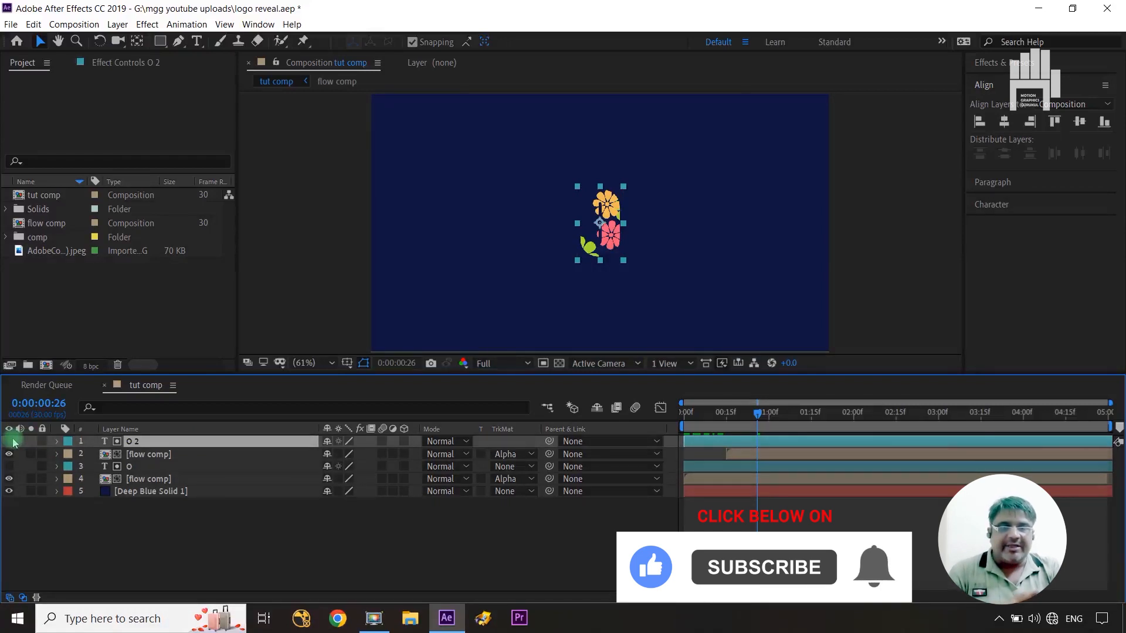
Set the upper flow comp copy to No Track Matte.
left_click(182, 458)
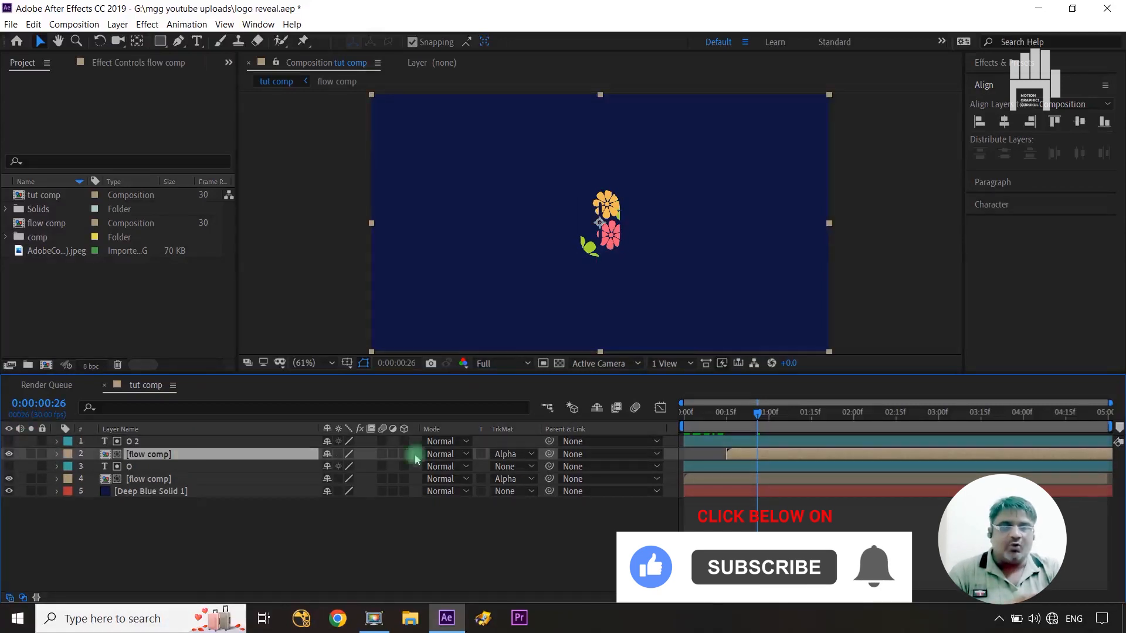
left_click(545, 456)
left_click(519, 467)
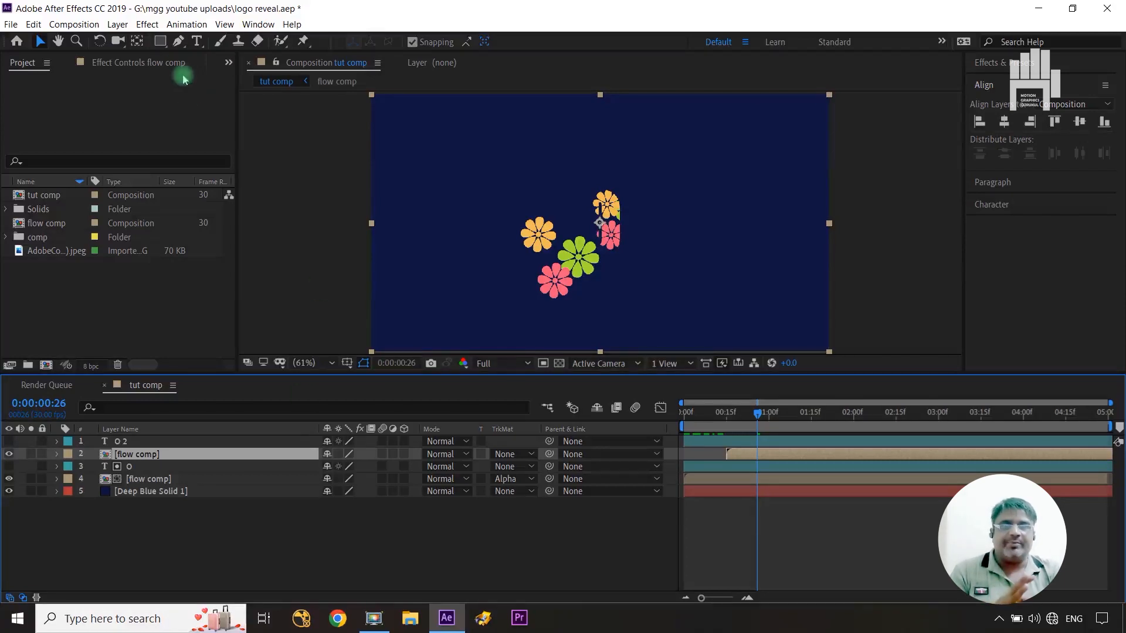
Draw a yellow pentagon with an outer radius of about 125 as a separate shape layer beside the flowers, using the Polygon tool.
left_click_drag(160, 41, 217, 89)
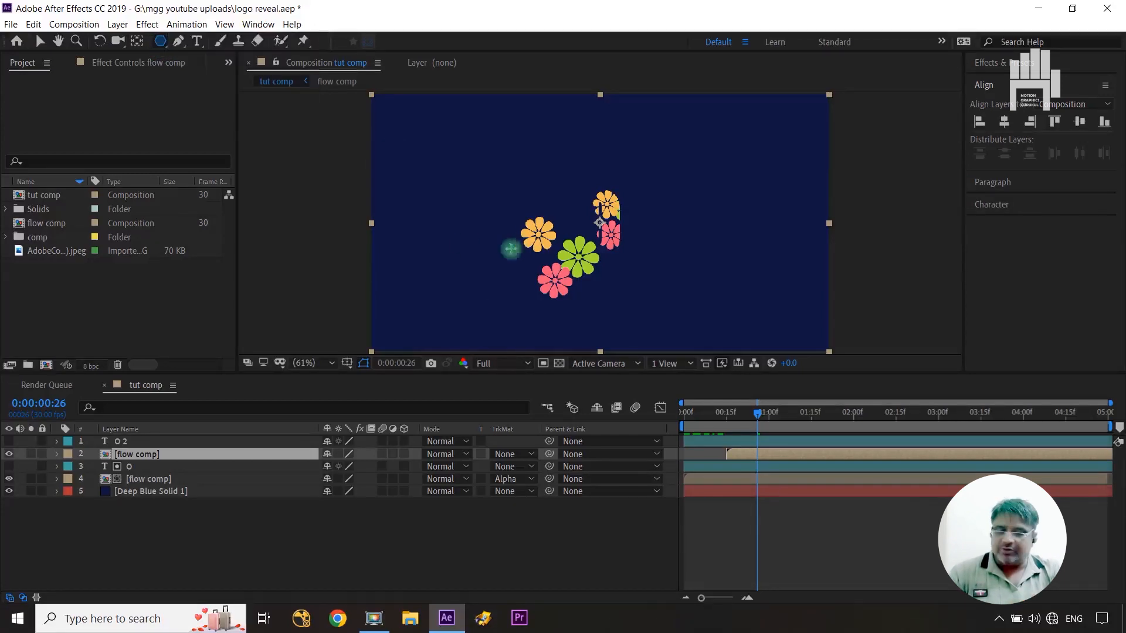
left_click_drag(426, 225, 443, 245)
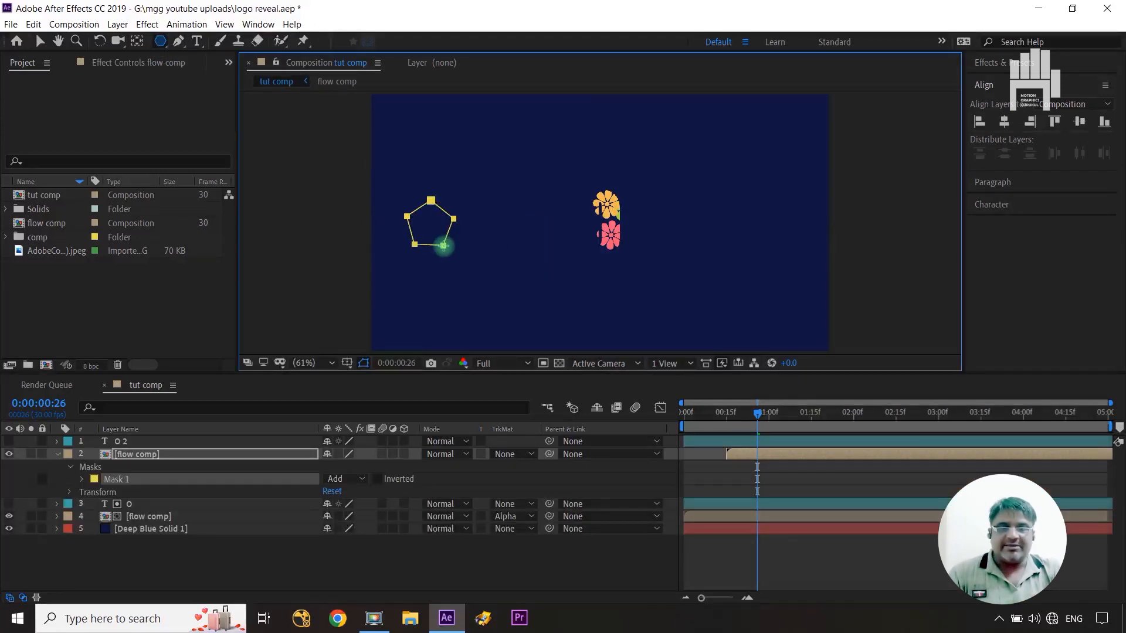
key("ctrl+z")
left_click(356, 534)
left_click_drag(432, 216, 454, 249)
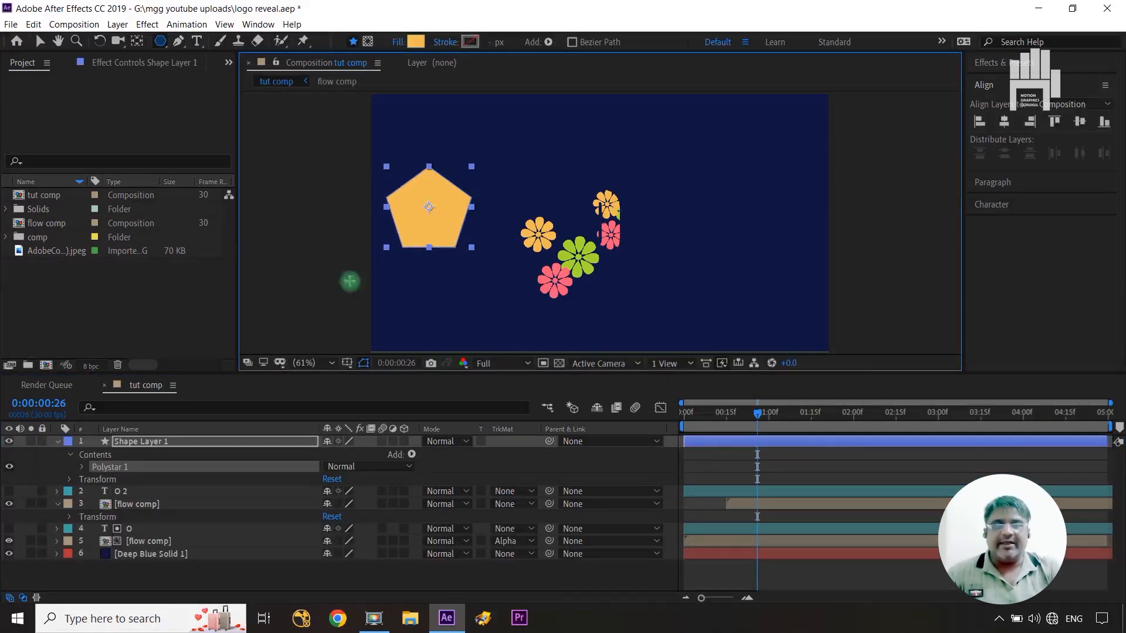
Set the pentagon's Outer Radius to 121.1 and its Outer Roundness to 80%.
left_click(84, 468)
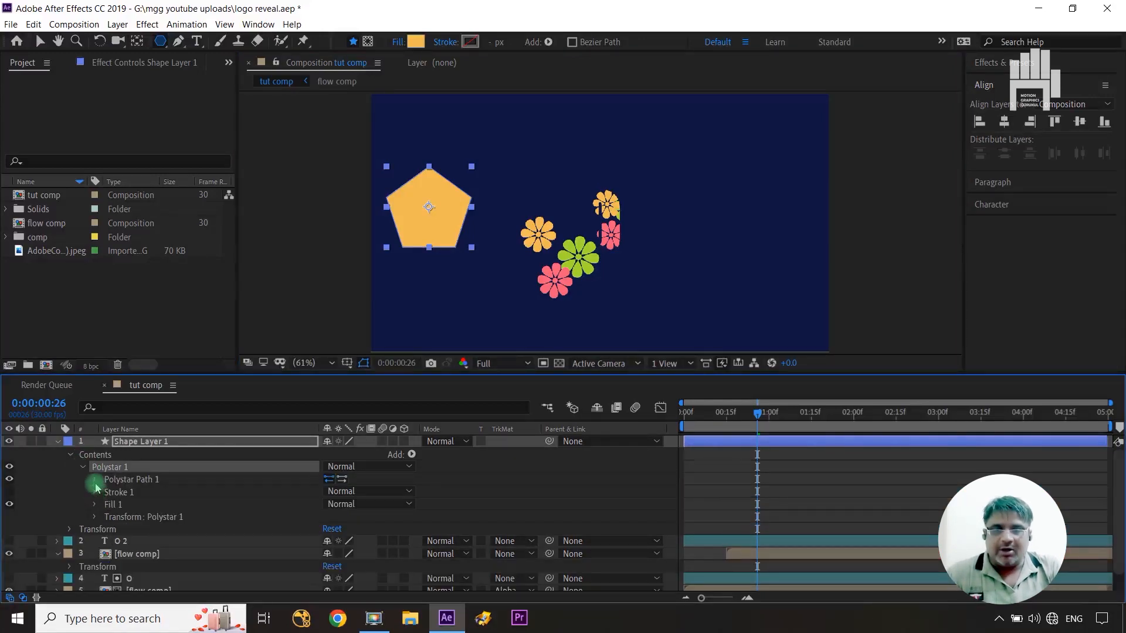
left_click(96, 482)
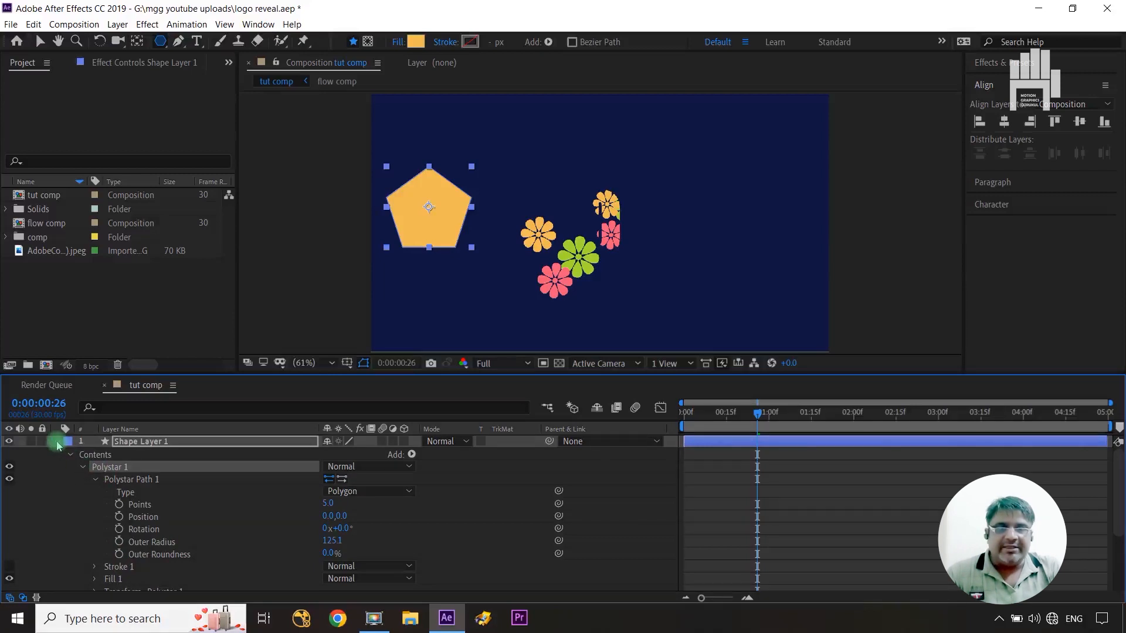
mouse_move(328, 540)
left_mouse_down()
mouse_move(351, 535)
mouse_move(329, 537)
mouse_move(331, 553)
mouse_move(397, 547)
mouse_move(322, 557)
mouse_move(315, 540)
left_mouse_up()
left_click(37, 449)
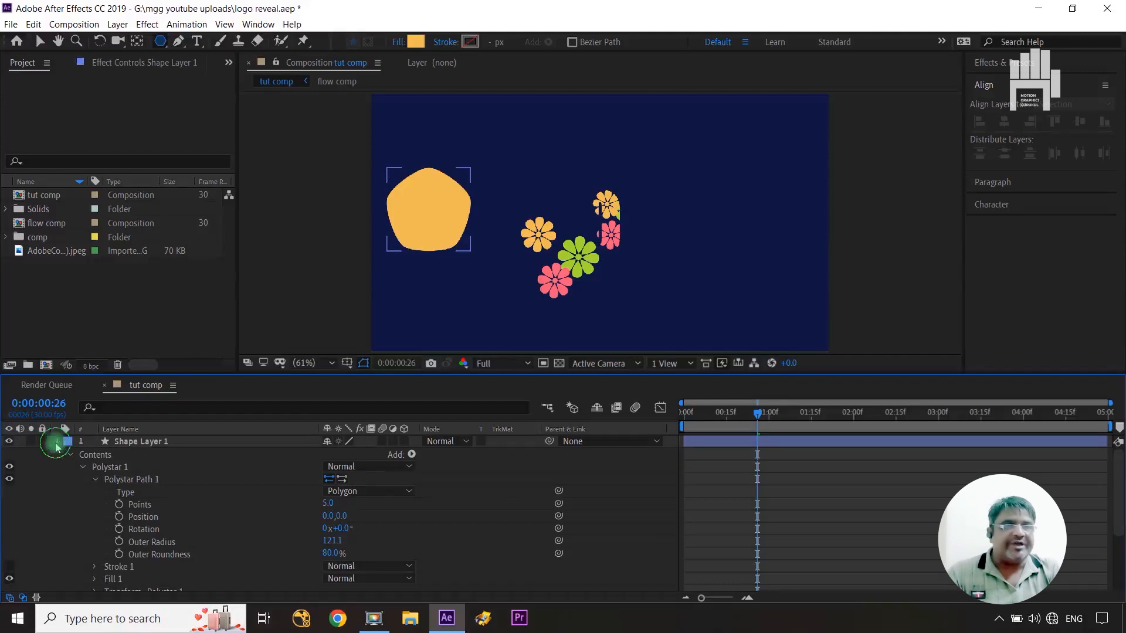
left_click(57, 444)
Center the rounded pentagon shape layer horizontally and vertically in the composition.
left_click(149, 441)
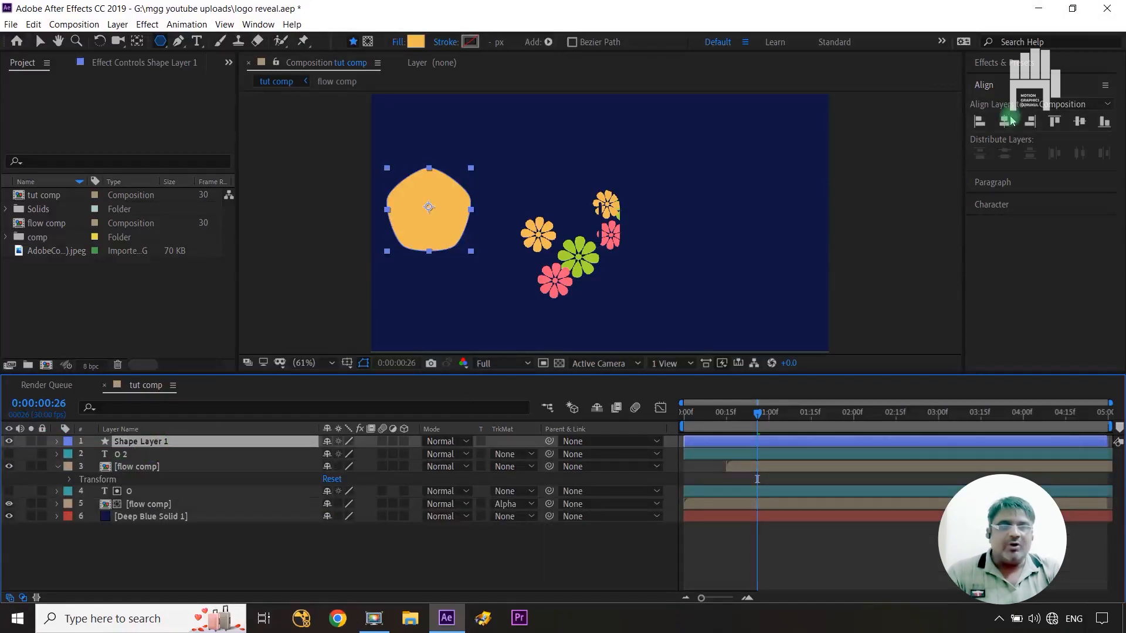
left_click(1010, 120)
left_click(1080, 122)
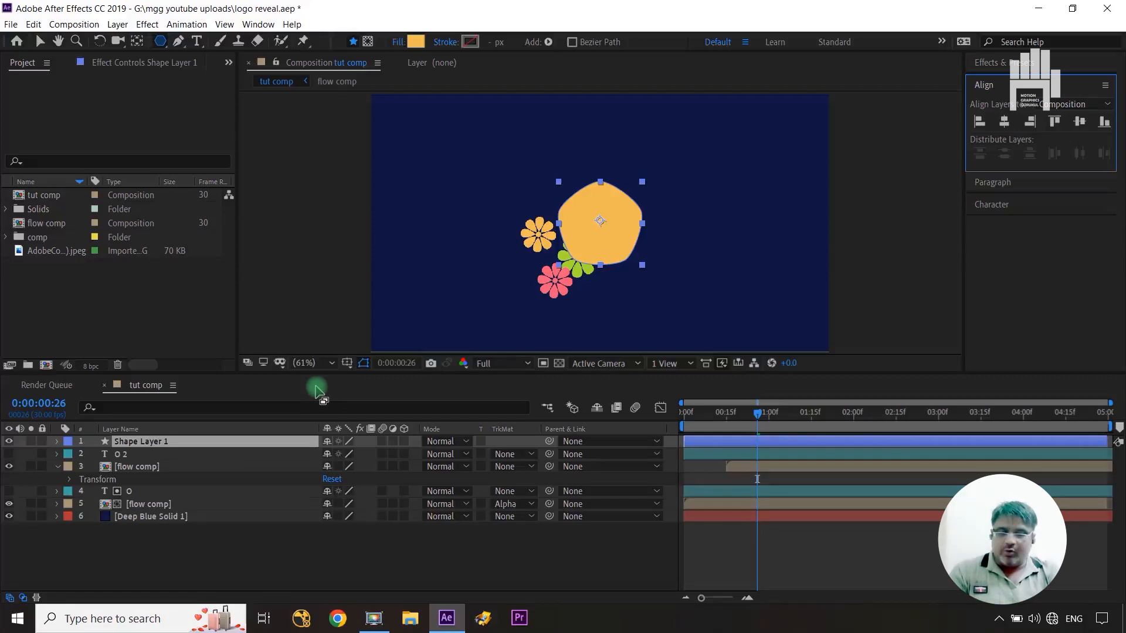
Animate Shape Layer 1's Position from 390.7, 506.9 at 0:00:00:26 to the composition centre at about 0:00:01:20.
key("v")
key("p")
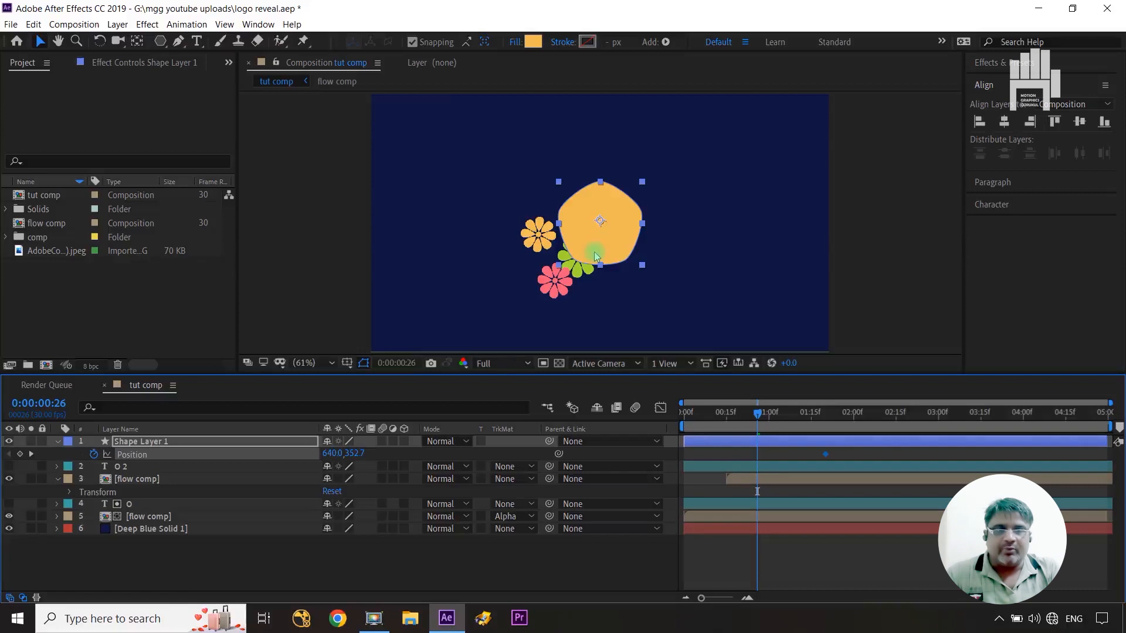
left_click_drag(604, 220, 511, 279)
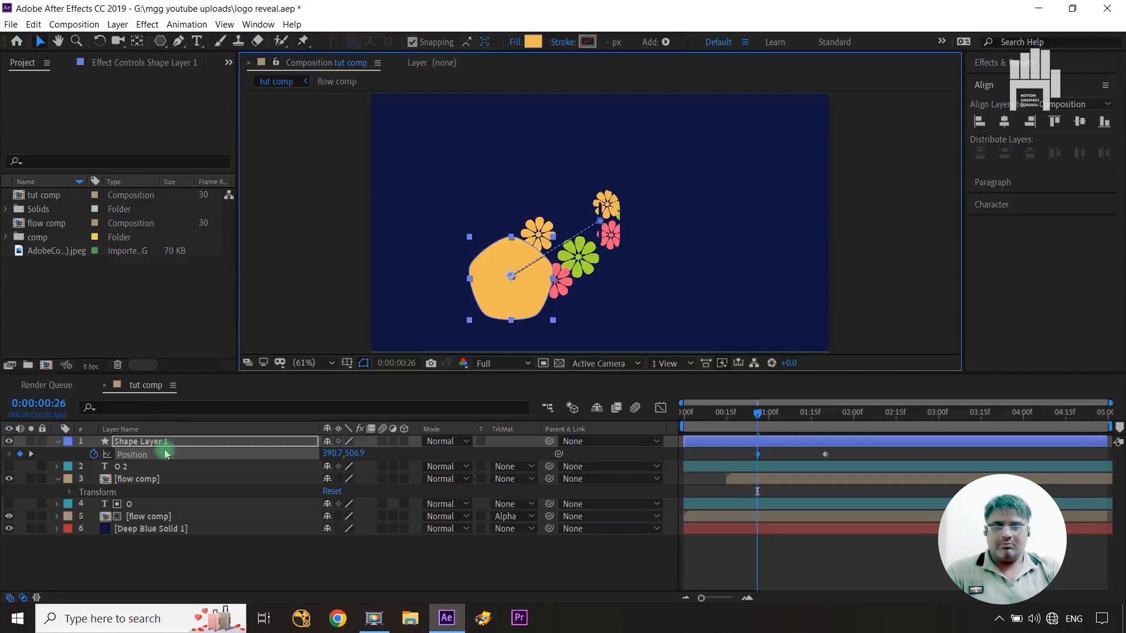
Reorder the layers so the unmatted flow comp is on top, followed by O 2 directly above Shape Layer 1.
left_click_drag(164, 449, 167, 503)
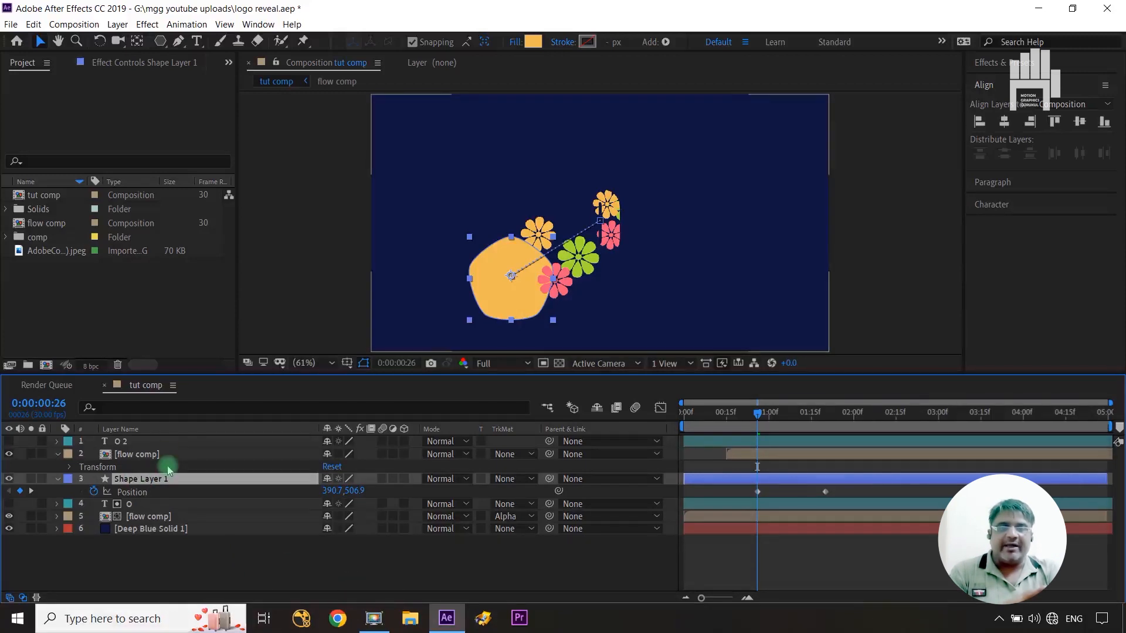
left_click(166, 443)
left_click_drag(164, 440, 164, 467)
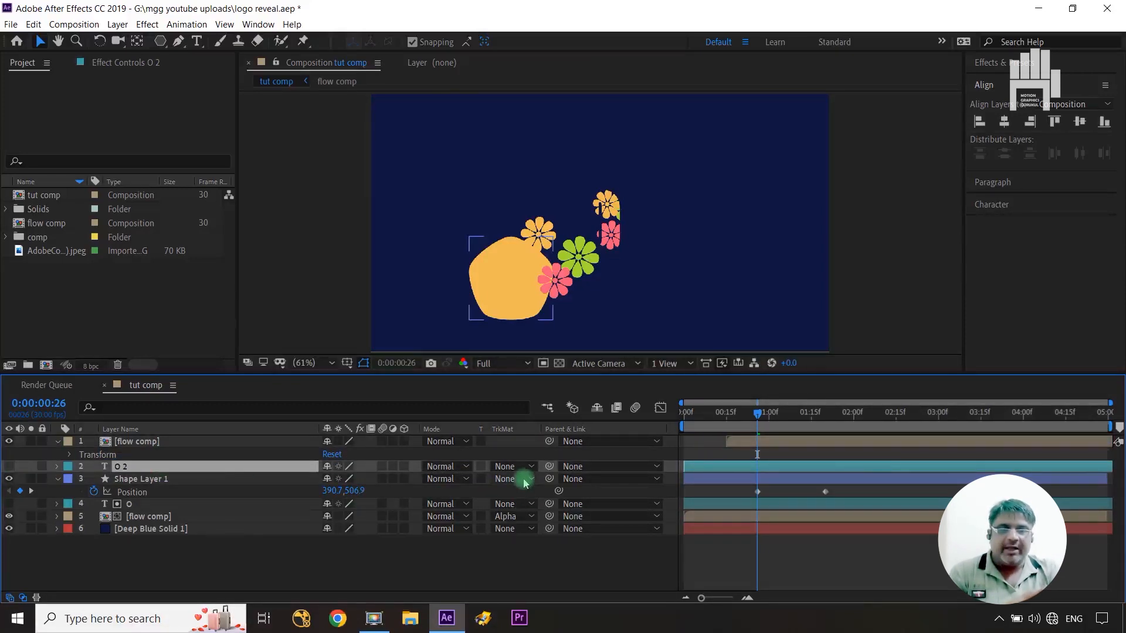
Set Shape Layer 1's track matte to Alpha Matte "O 2" and preview the animation from 0:00:00:26.
left_click(505, 478)
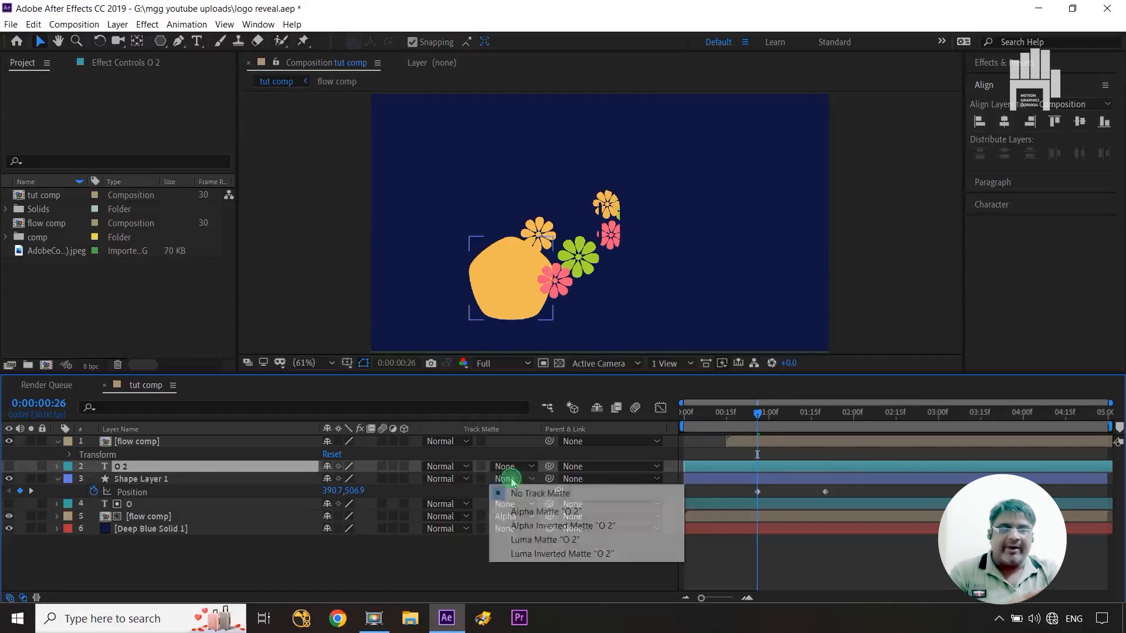
left_click(526, 514)
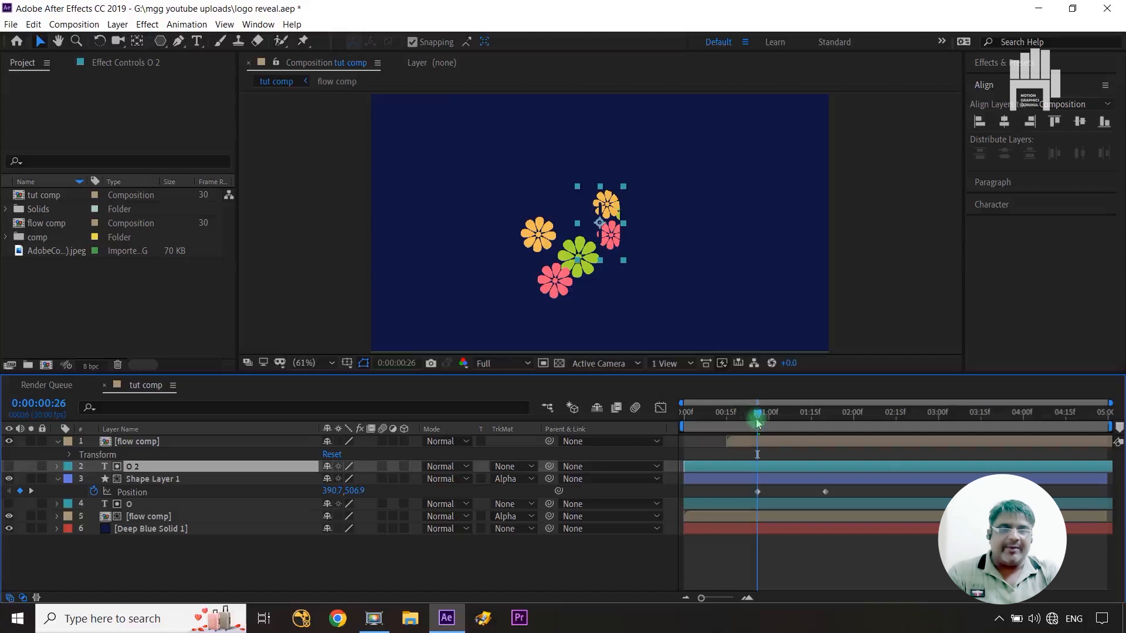
mouse_move(758, 417)
left_mouse_down()
mouse_move(842, 424)
mouse_move(757, 433)
left_mouse_up()
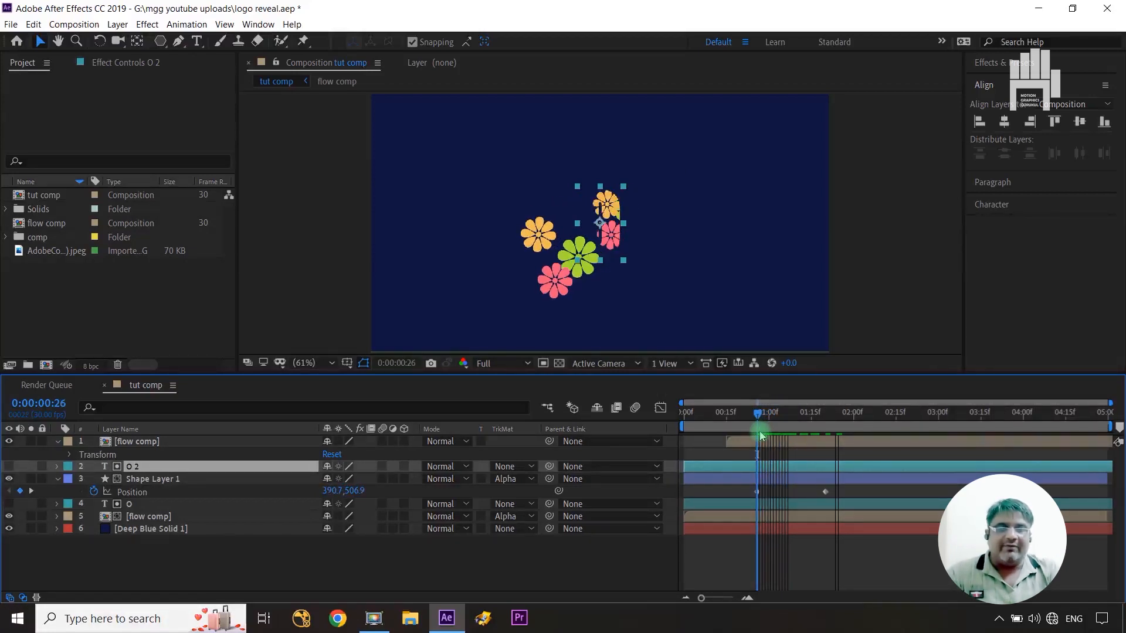
Move O 2 below Shape Layer 1, make it visible and set its track matte to Alpha Matte "Shape Layer 1".
left_click(532, 489)
left_click(528, 488)
mouse_move(173, 479)
left_mouse_down()
mouse_move(158, 478)
mouse_move(164, 493)
mouse_move(159, 469)
left_mouse_up()
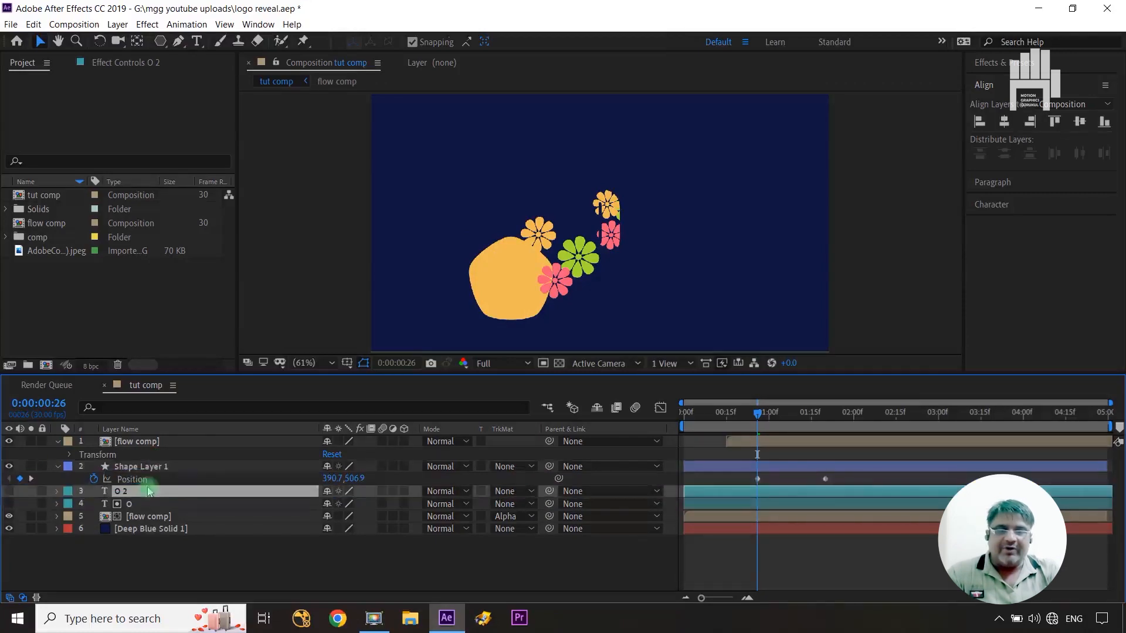
left_click(9, 486)
left_click(528, 491)
left_click(554, 525)
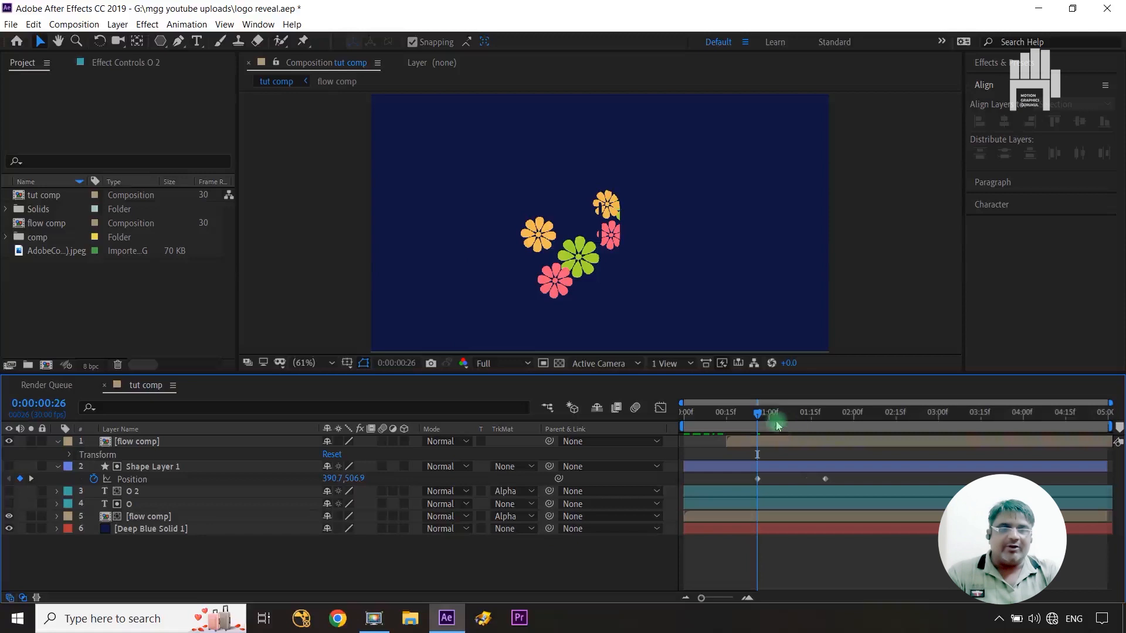
left_click_drag(758, 415, 780, 437)
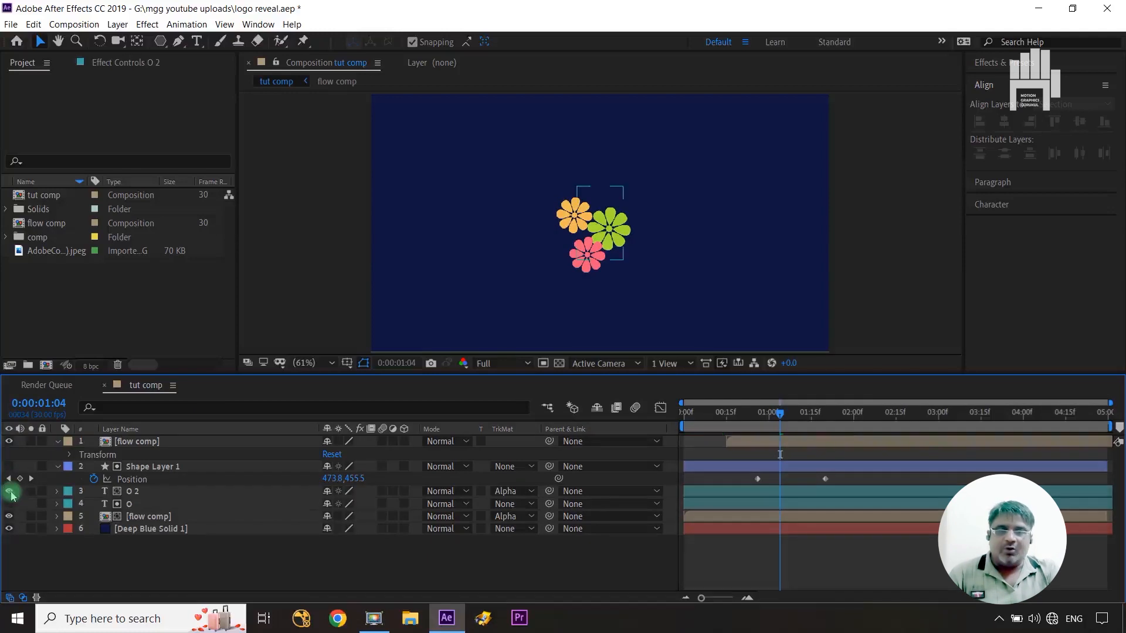
At 0:00:01:18, scale the top flow comp layer to 129% and shift it so its flowers overlap the edge of the O.
left_click_drag(783, 415, 822, 425)
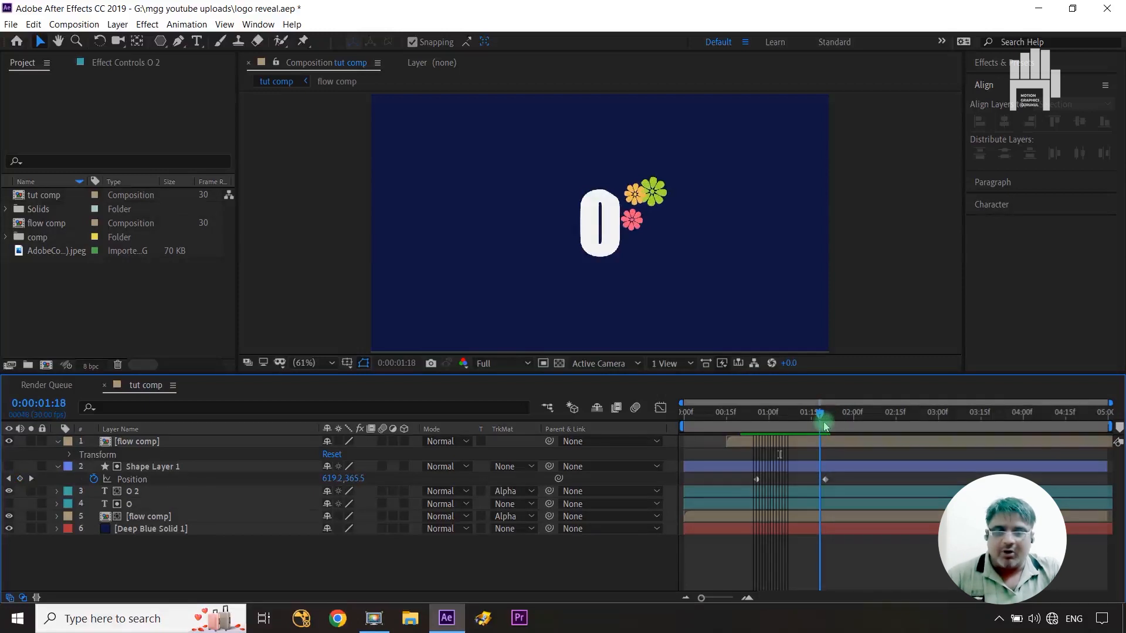
left_click(248, 445)
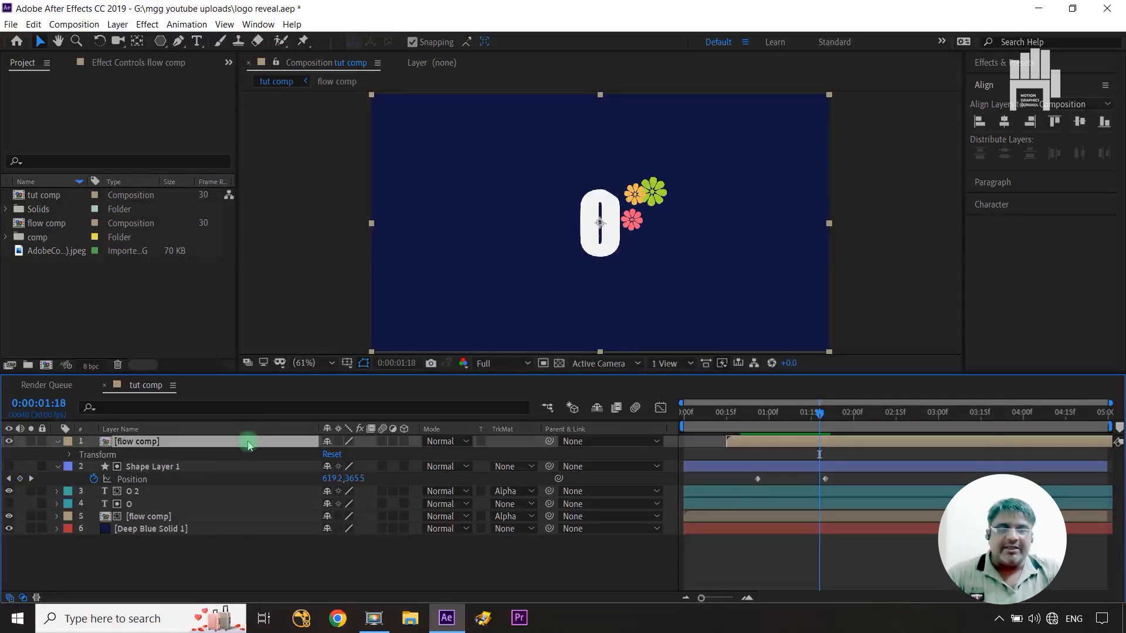
key("s")
left_click_drag(370, 455, 392, 453)
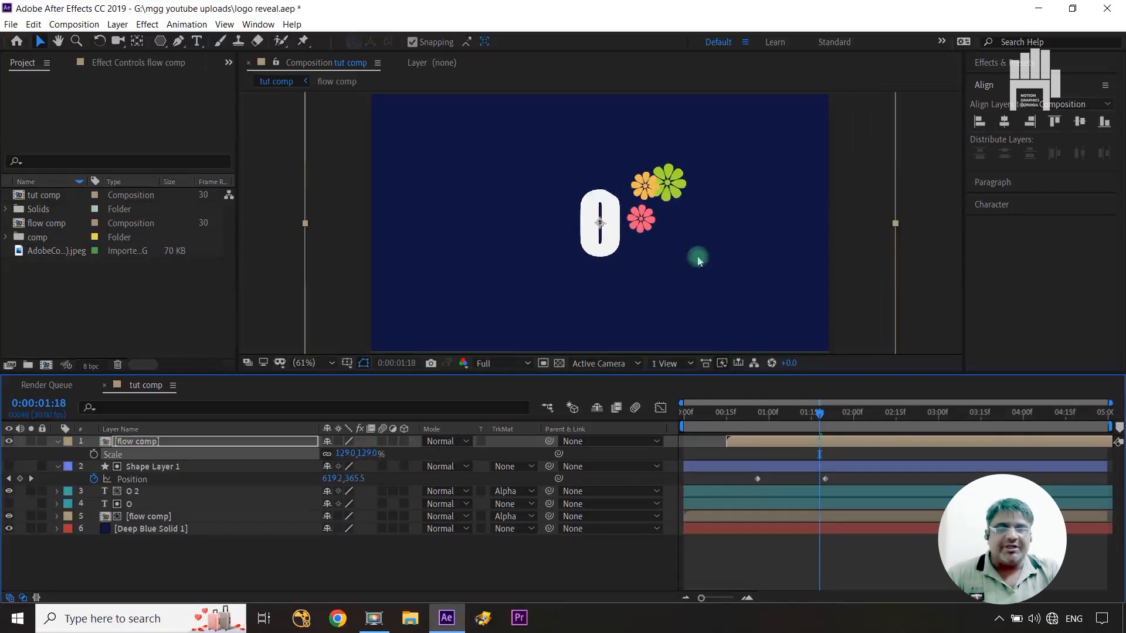
left_click(602, 237)
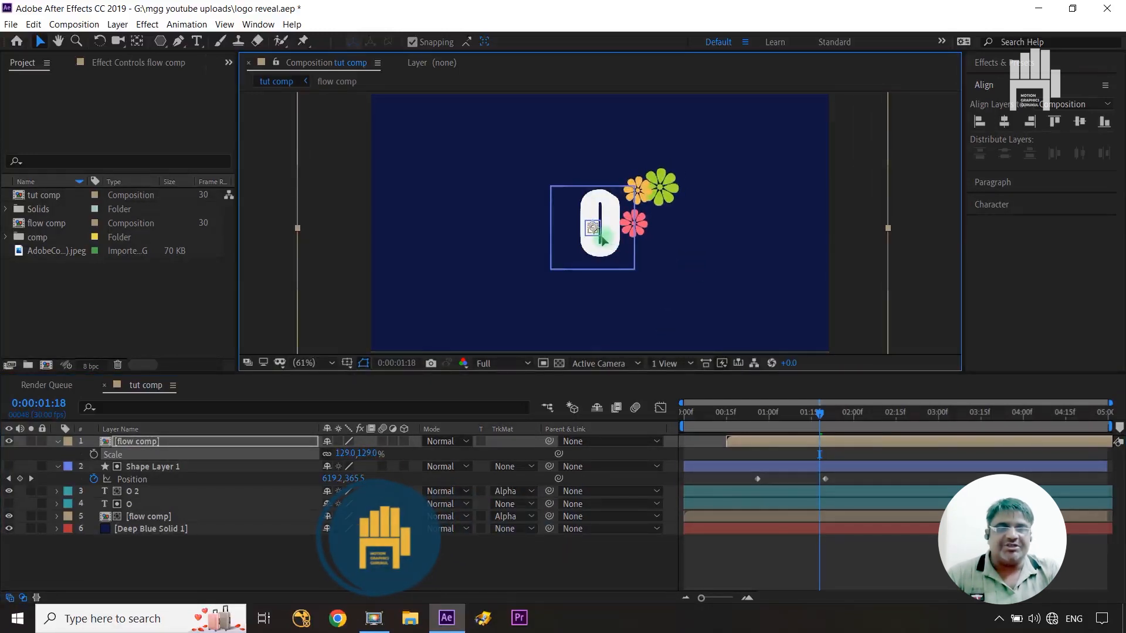
left_click_drag(602, 237, 583, 246)
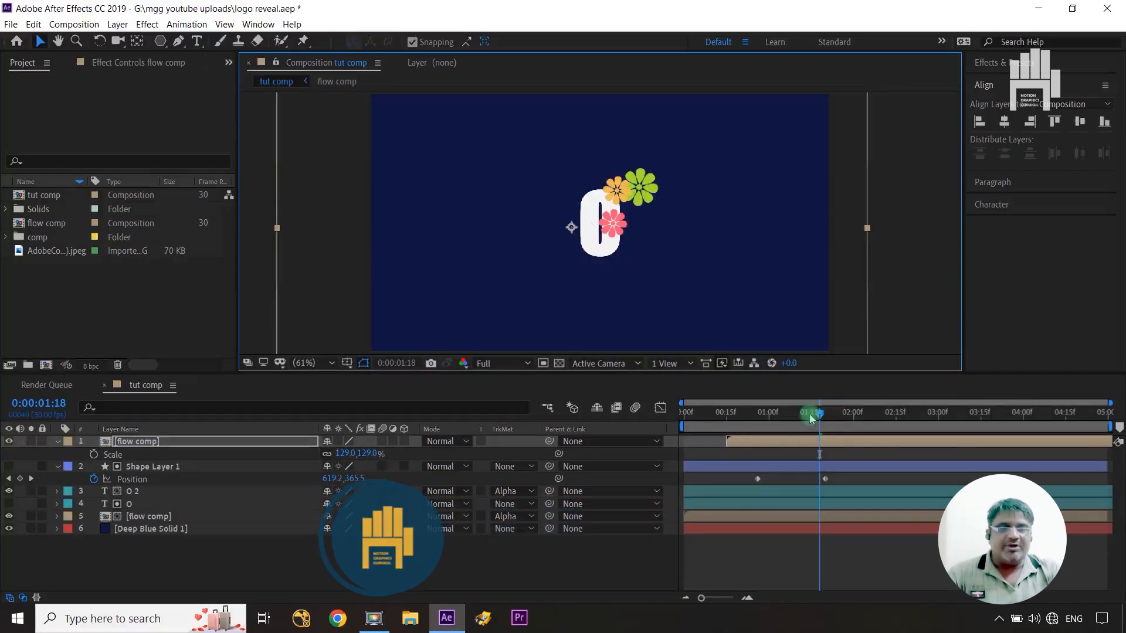
Preview the whole flower and letter O reveal from 0:00:00:00.
left_click_drag(819, 418, 651, 412)
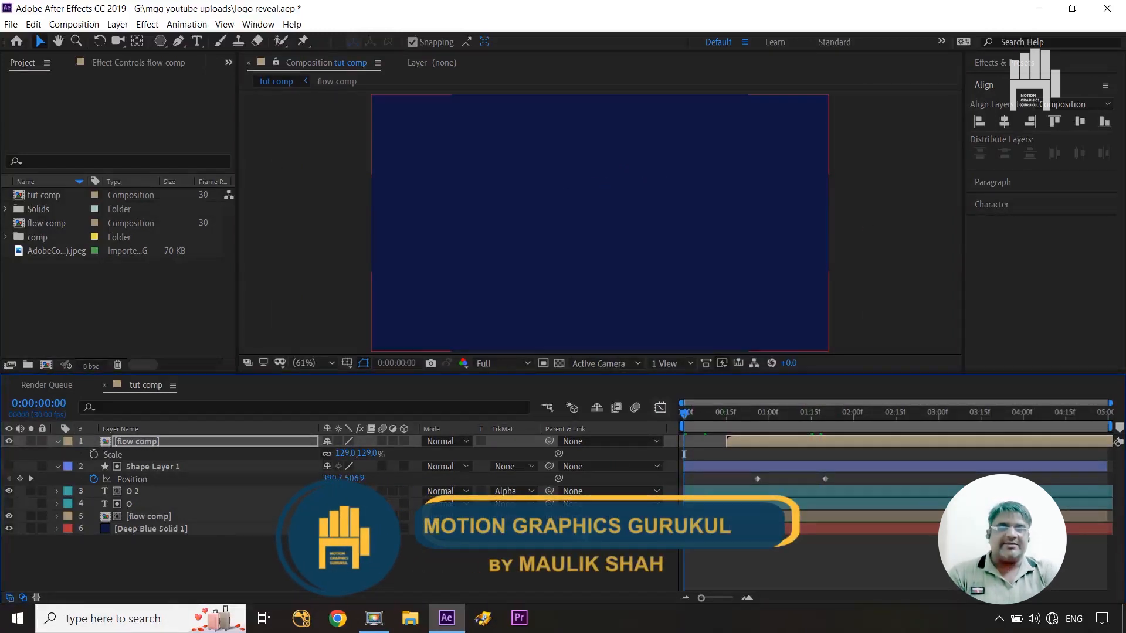
left_click(588, 569)
key("space")
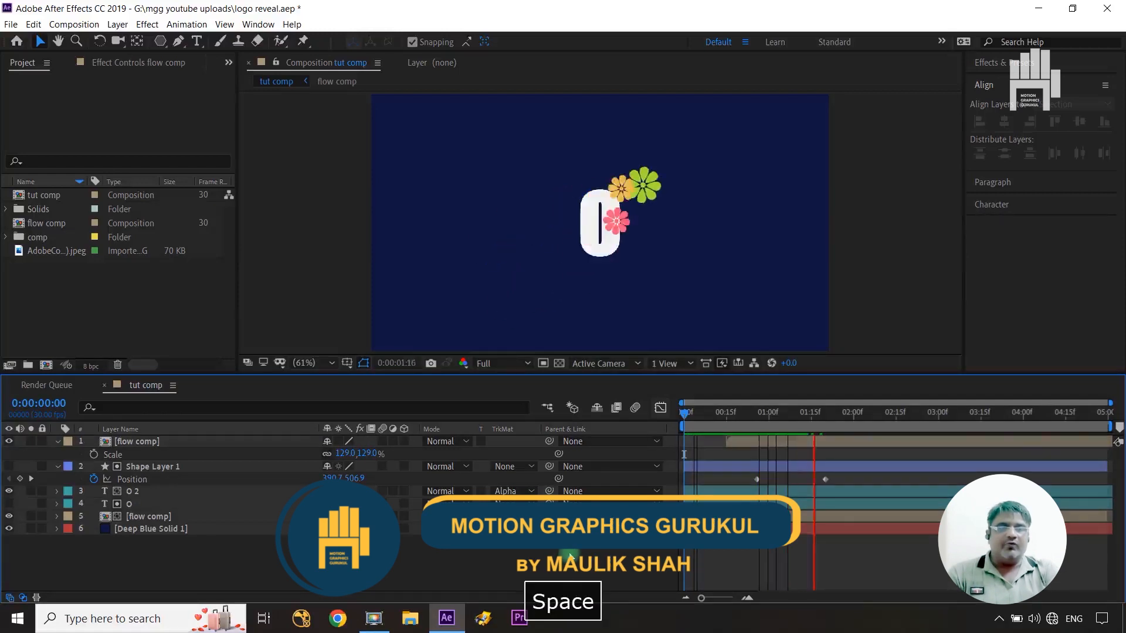
key("space")
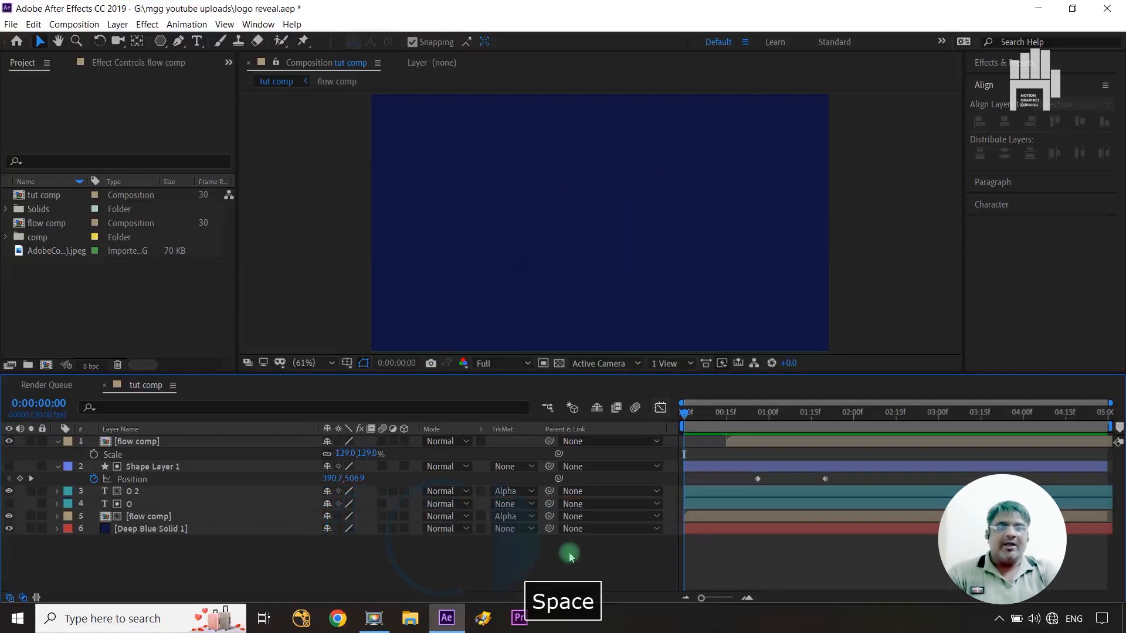
key("space")
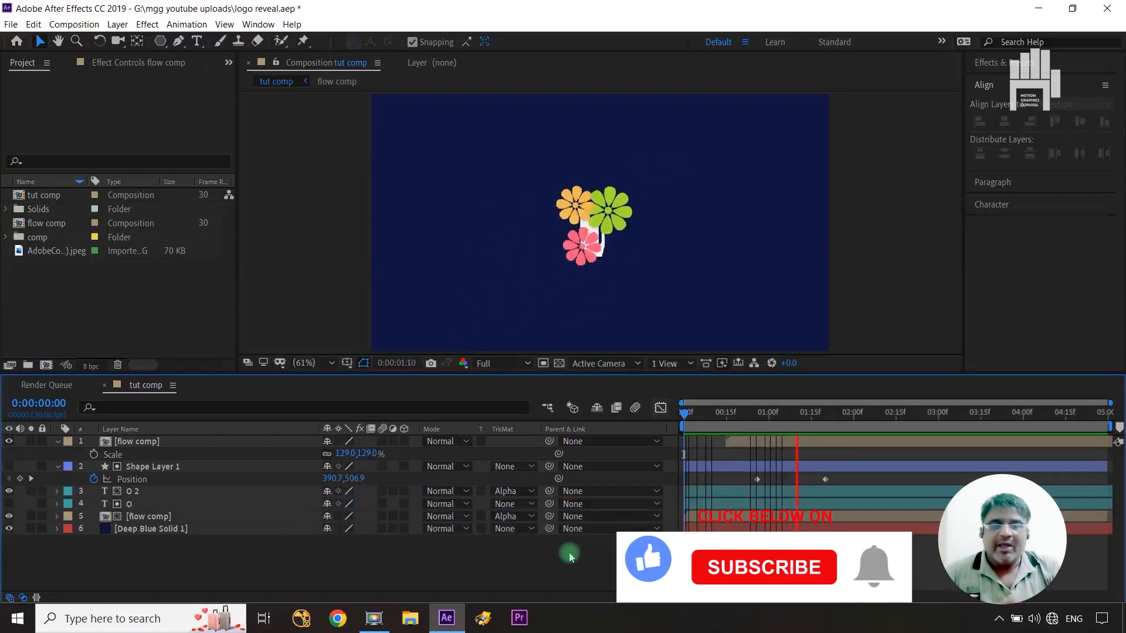
key("space")
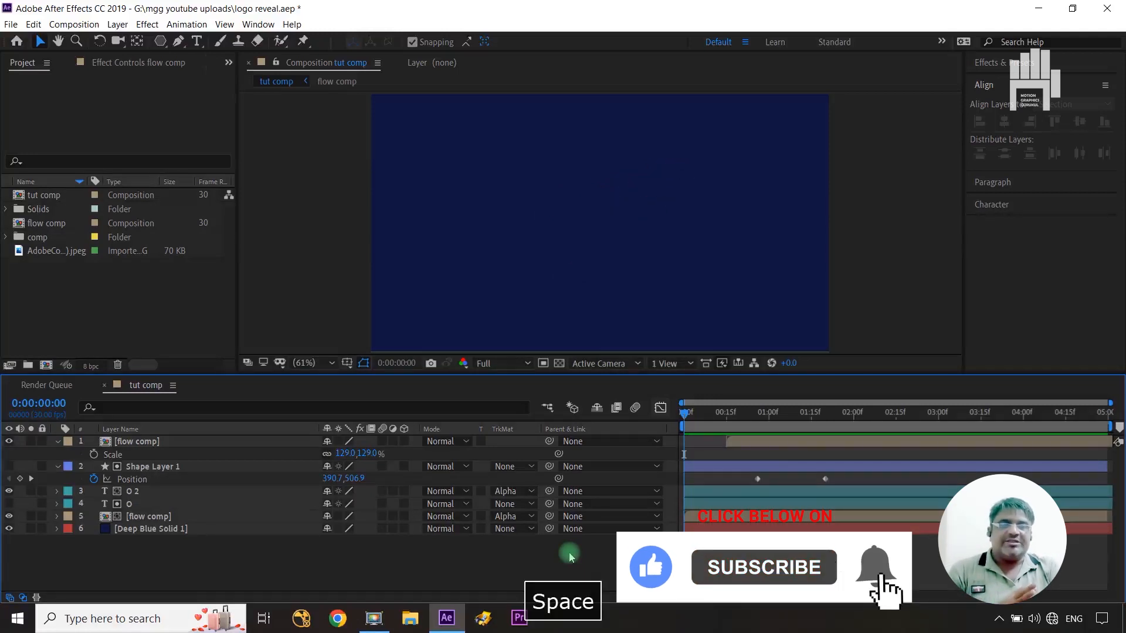
At 0:00:01:26, draw a three-point orange star with an outer radius of about 52.5 in the composition's upper-left area as a new shape layer.
left_click_drag(743, 414, 842, 460)
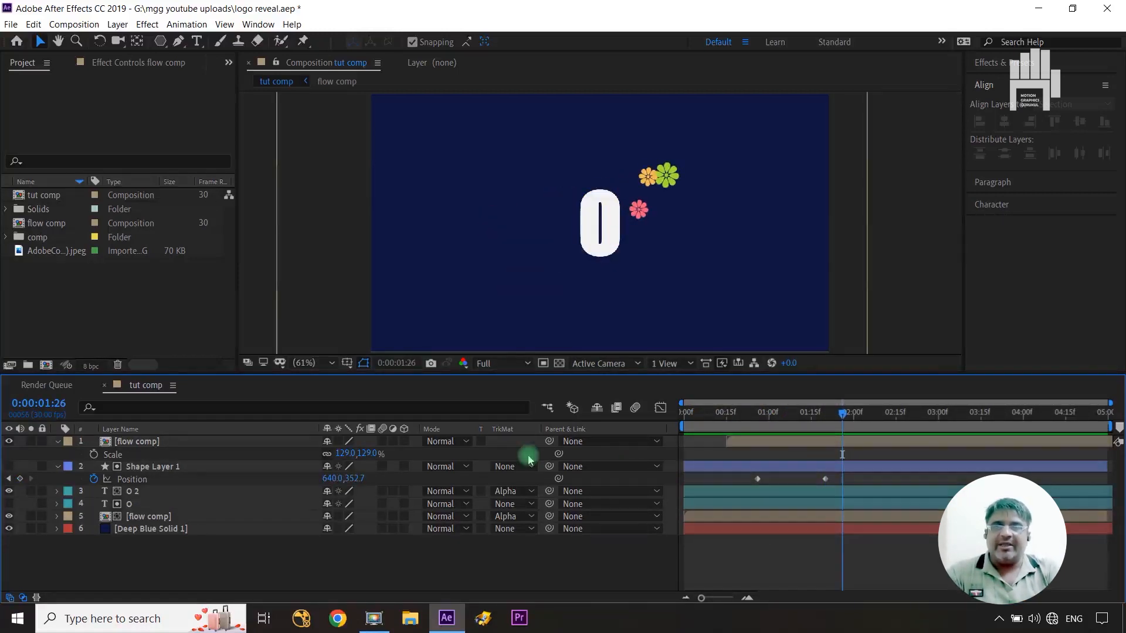
left_click(159, 42)
left_click_drag(159, 42, 216, 104)
mouse_move(472, 159)
left_mouse_down()
mouse_move(461, 159)
mouse_move(467, 165)
left_mouse_up()
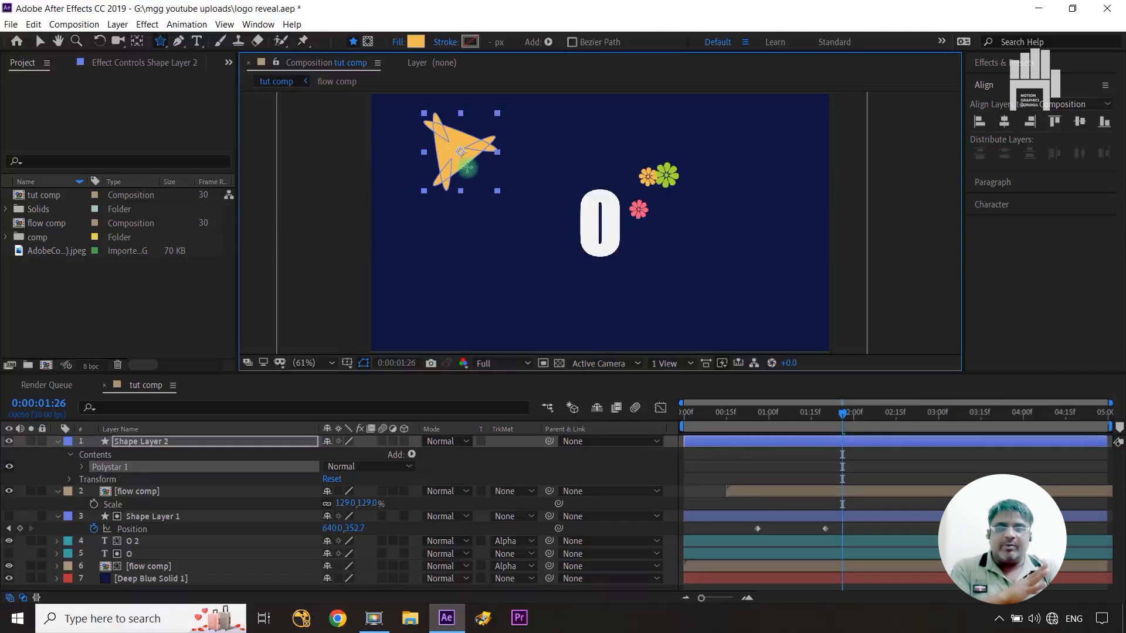
Set the star path's Inner Radius to 105, Outer Radius to 23 and Inner Roundness to 247%.
left_click(85, 467)
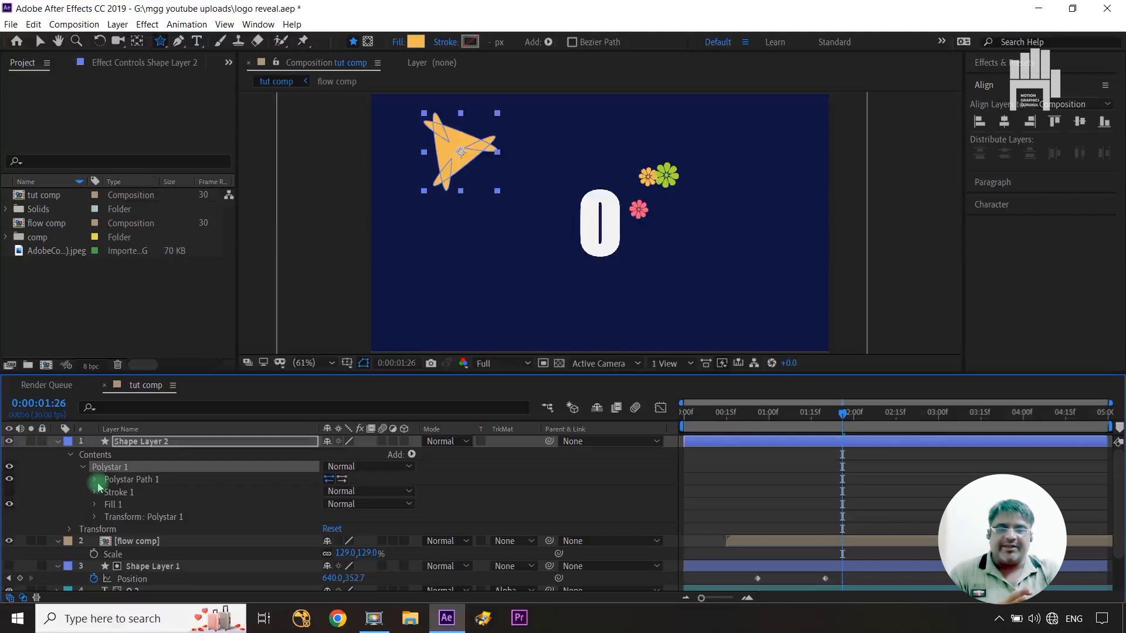
left_click(95, 480)
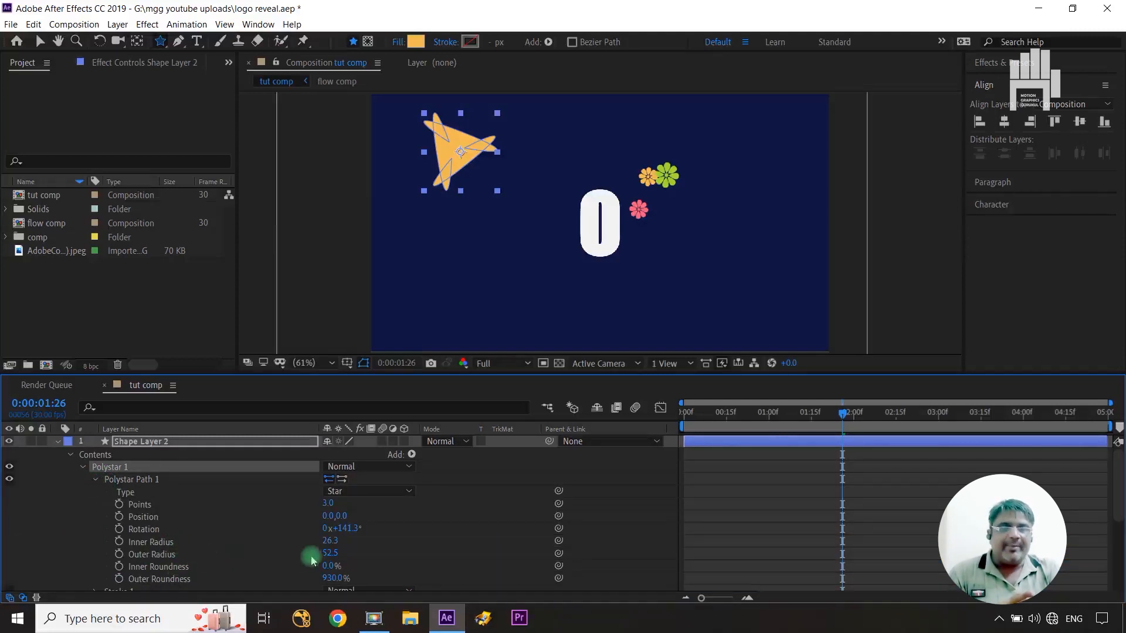
left_click_drag(330, 542, 284, 515)
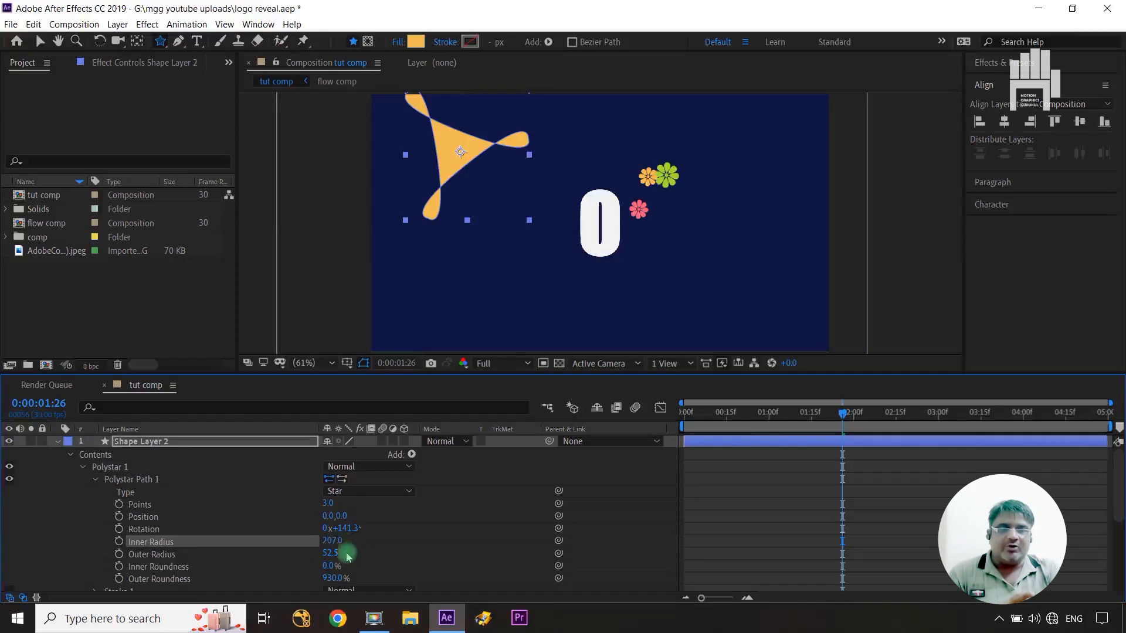
mouse_move(278, 554)
left_mouse_down()
mouse_move(369, 543)
mouse_move(295, 547)
left_mouse_up()
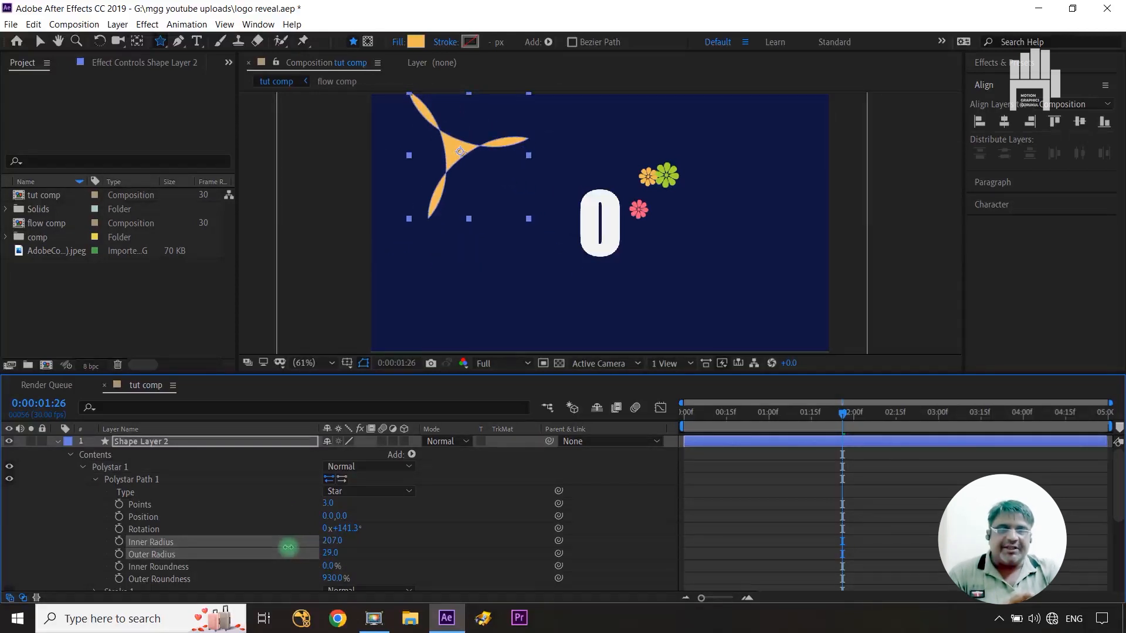
left_click_drag(330, 566, 487, 543)
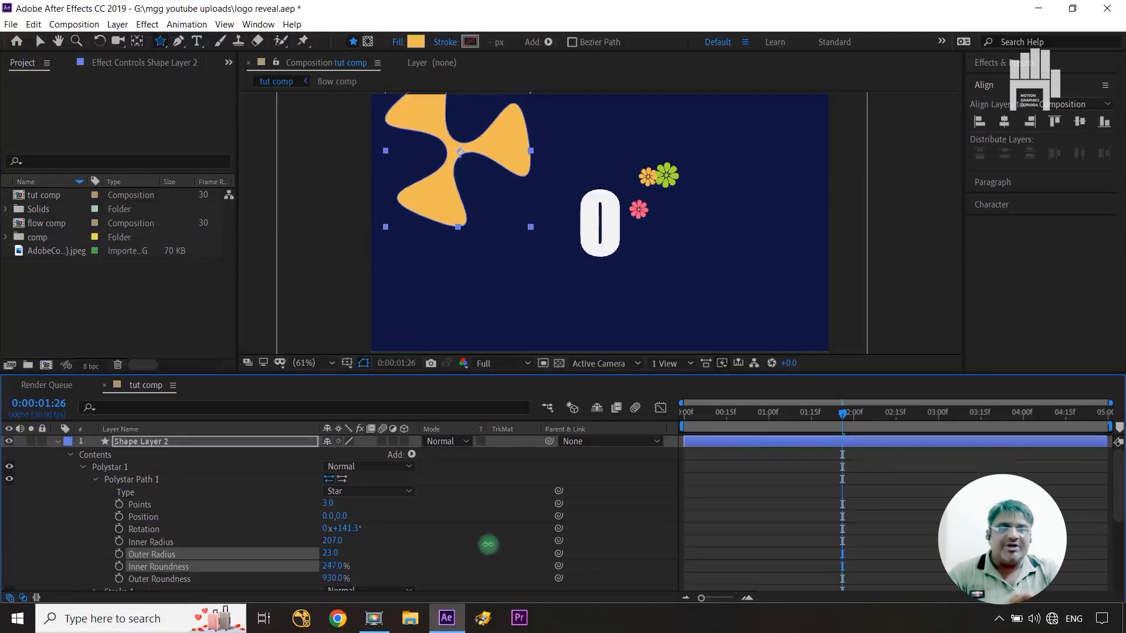
left_click_drag(331, 540, 257, 538)
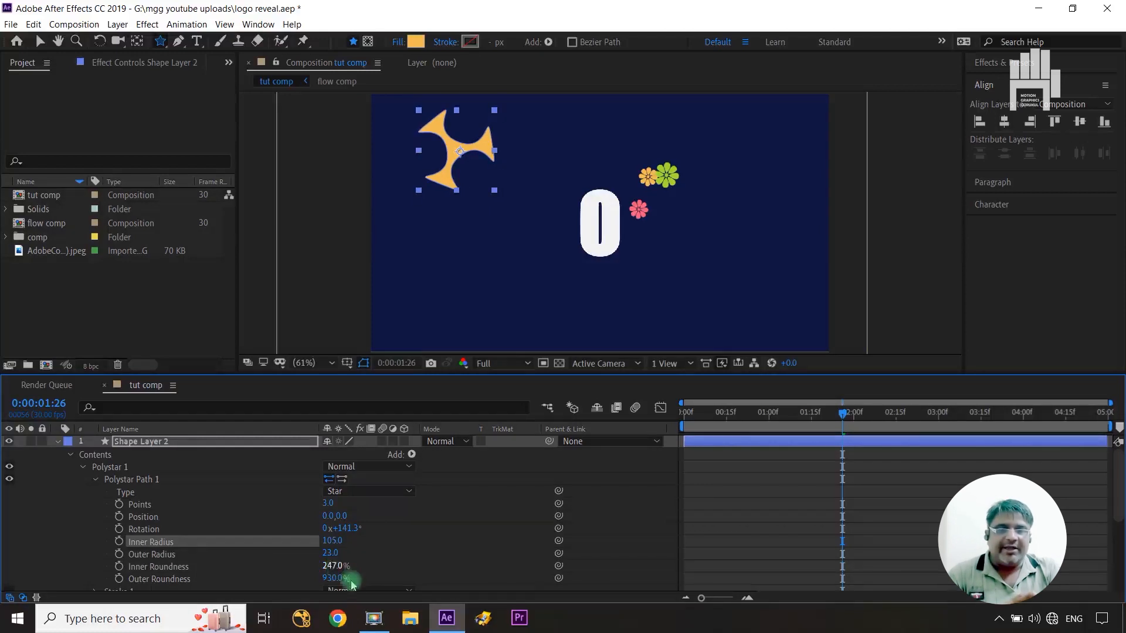
Lower the star path's Outer Roundness to -15% to shape three rounded petals, and deselect the layer.
left_click_drag(334, 579, 3, 567)
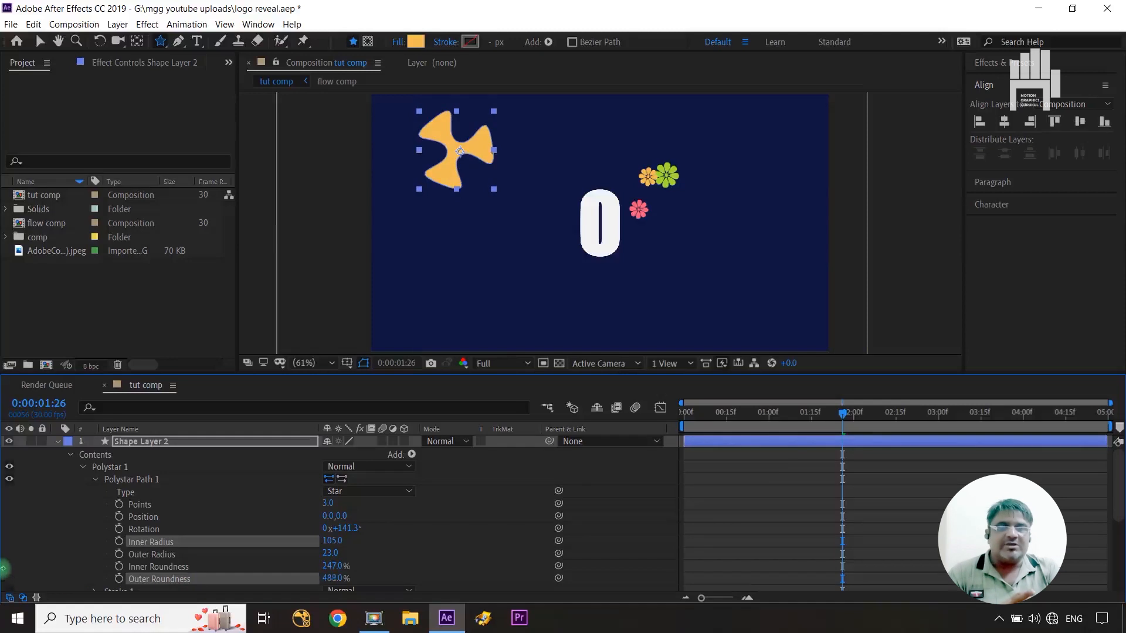
left_click(333, 578)
left_click_drag(337, 578, 83, 582)
left_click_drag(339, 581, 213, 583)
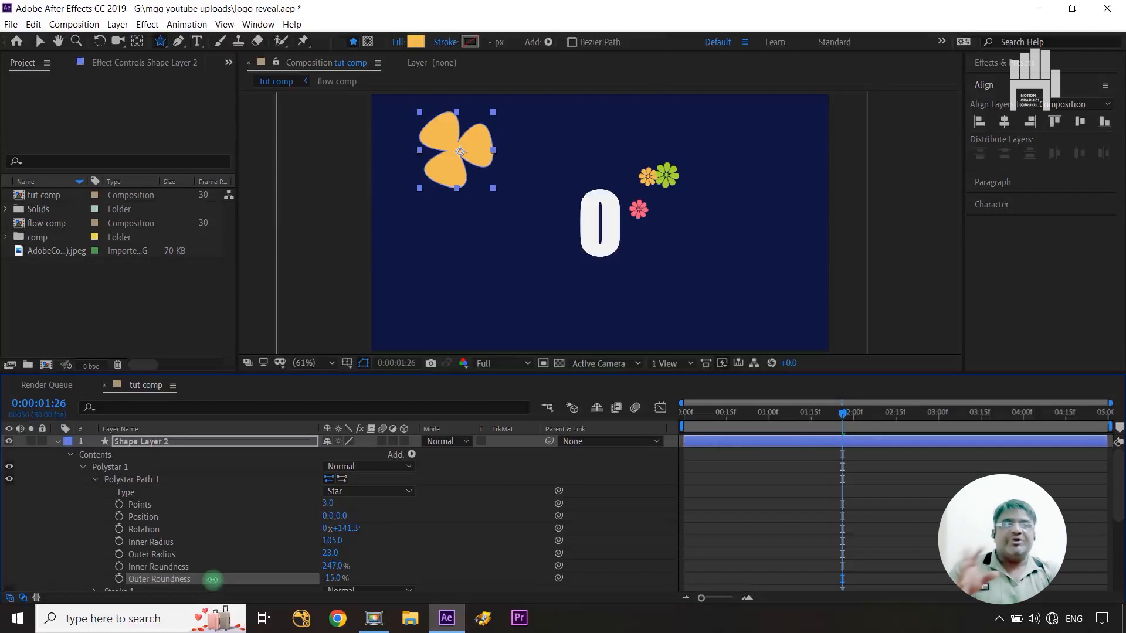
left_click(426, 512)
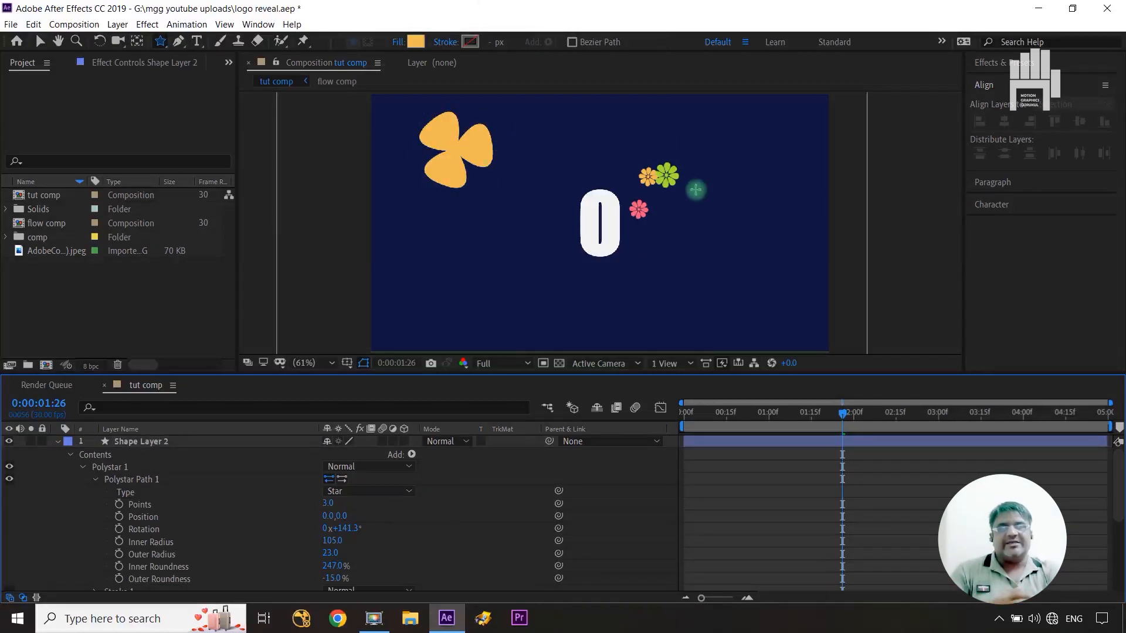
Set the star path's Points to 5, and raise the petal count further to 7.
left_click(437, 156)
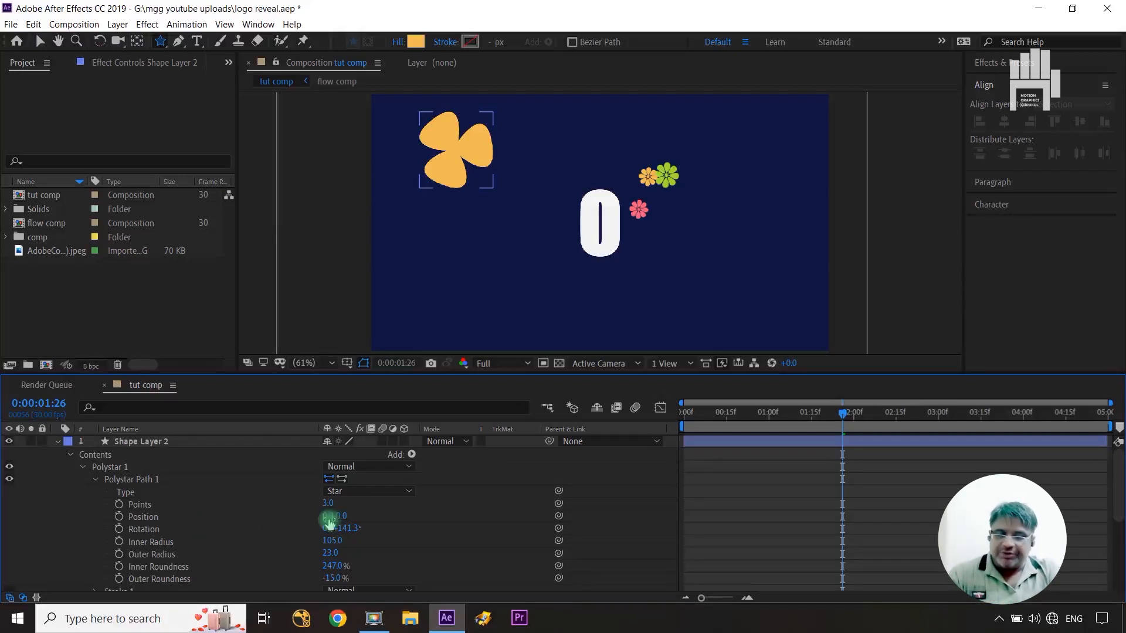
left_click(330, 504)
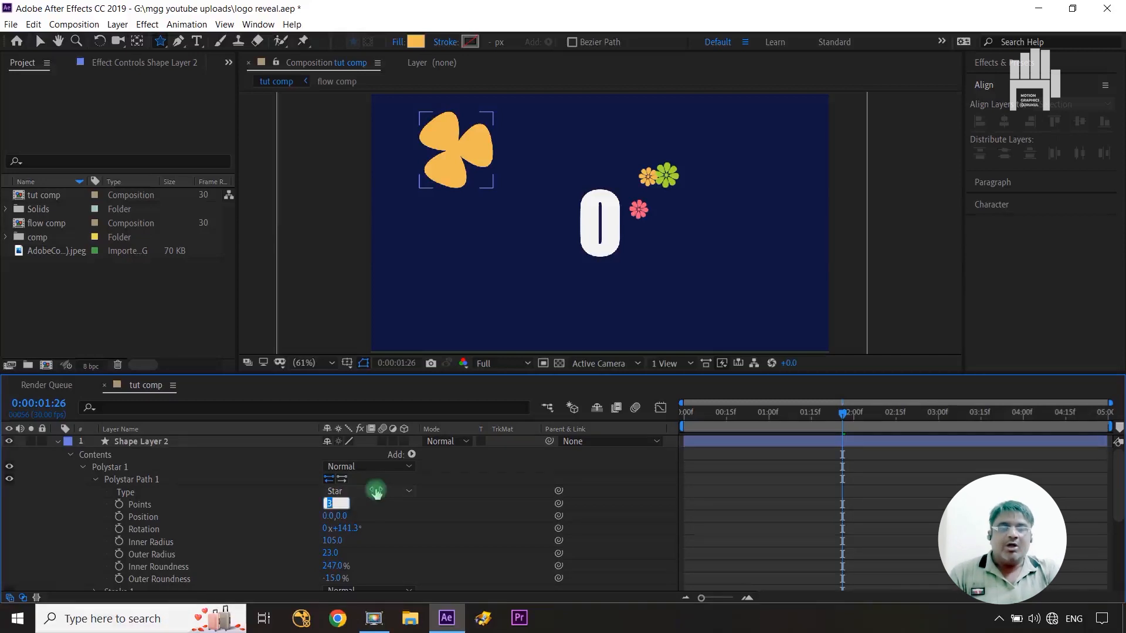
type("5")
key("Return")
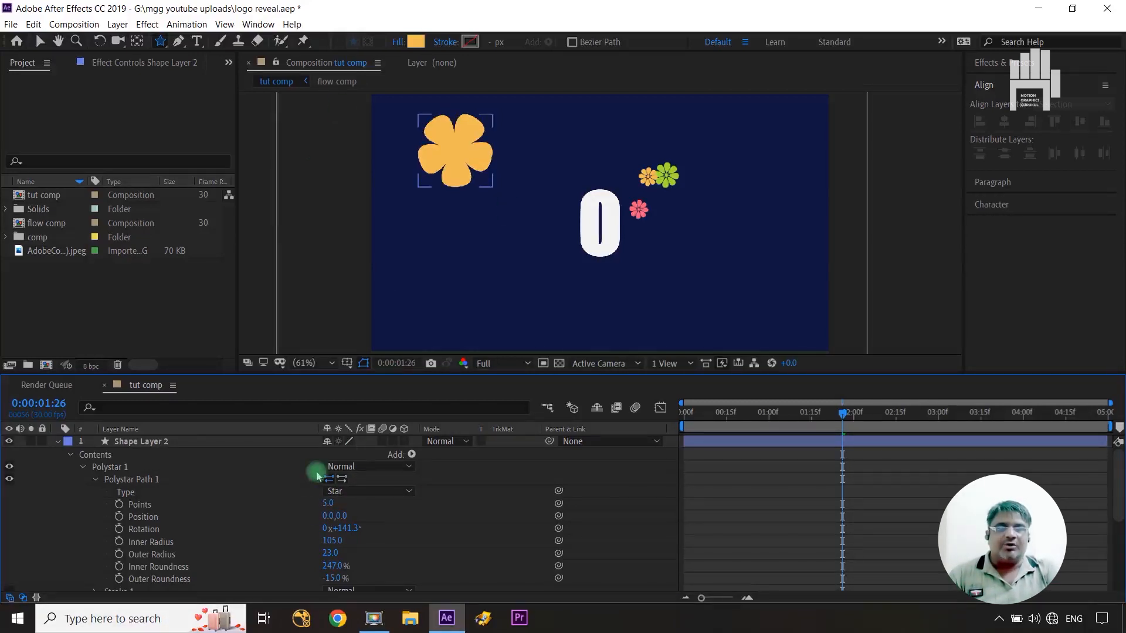
left_click_drag(326, 503, 326, 503)
left_click(430, 143)
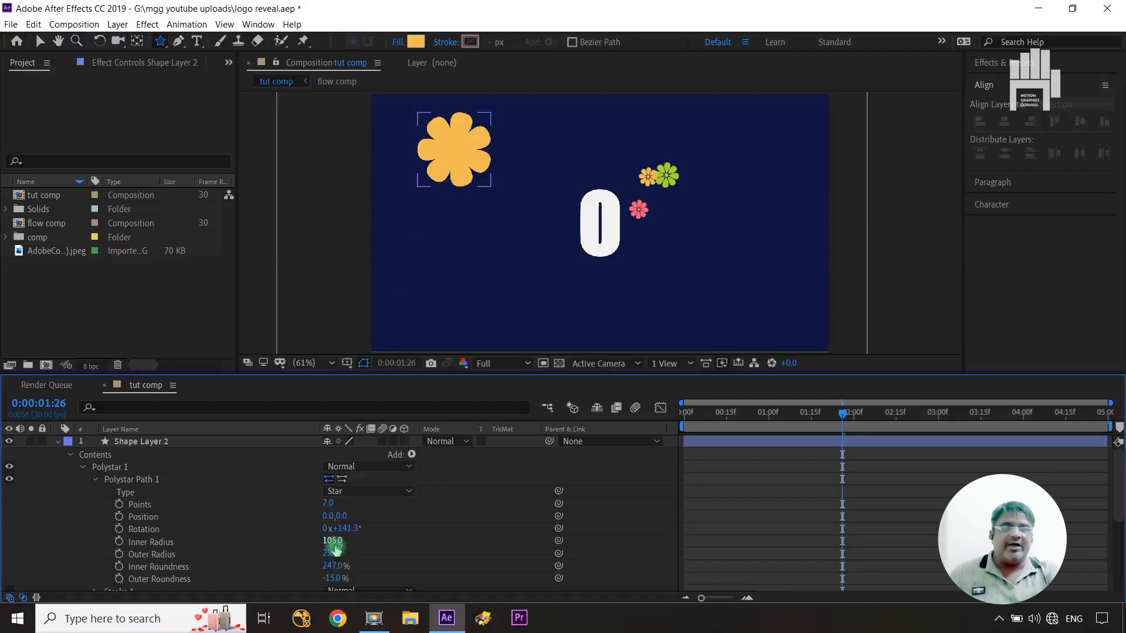
Refine the seven-petal flower with an Outer Radius of 22 and an Inner Roundness of 165%, and deselect it.
mouse_move(330, 552)
left_mouse_down()
mouse_move(363, 549)
mouse_move(315, 551)
mouse_move(337, 550)
left_mouse_up()
left_click(424, 545)
left_click(462, 204)
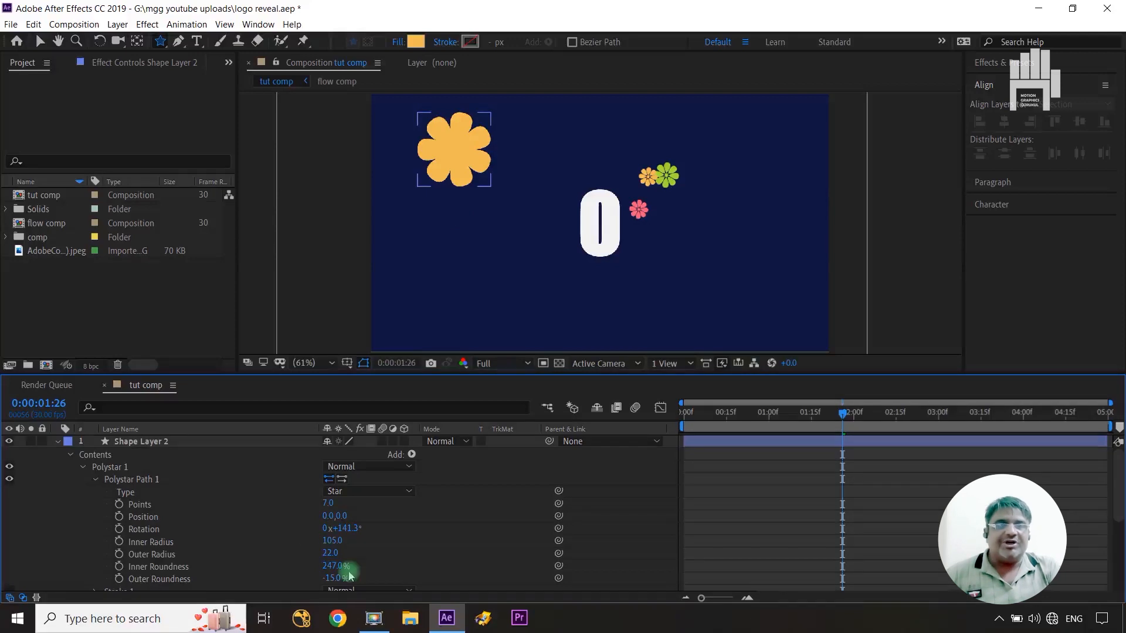
left_click_drag(330, 565, 269, 564)
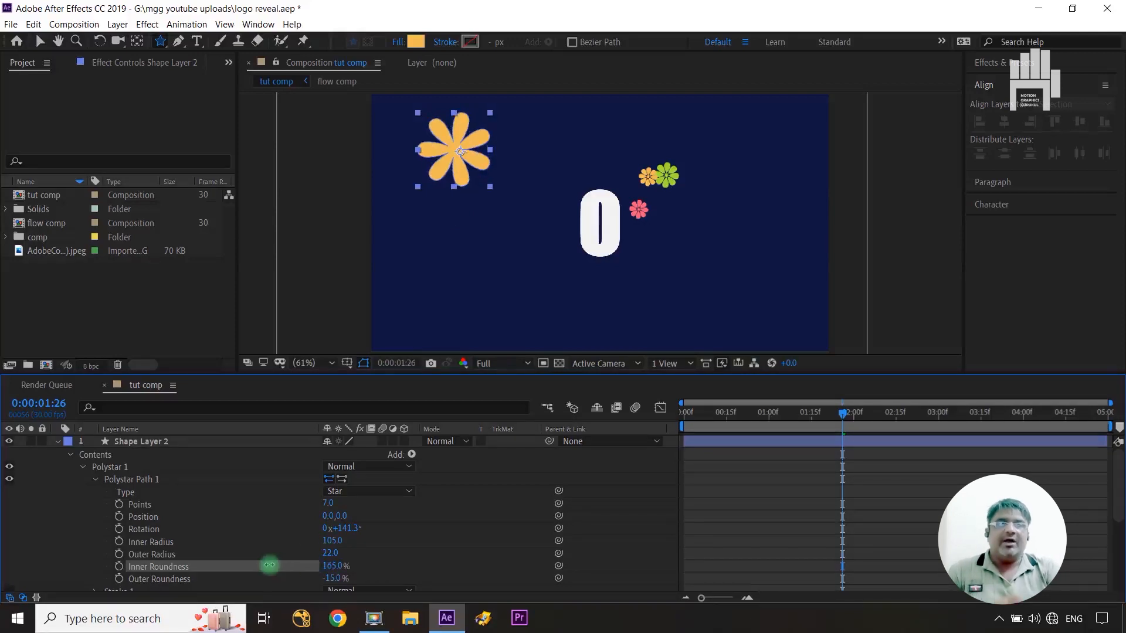
left_click(490, 530)
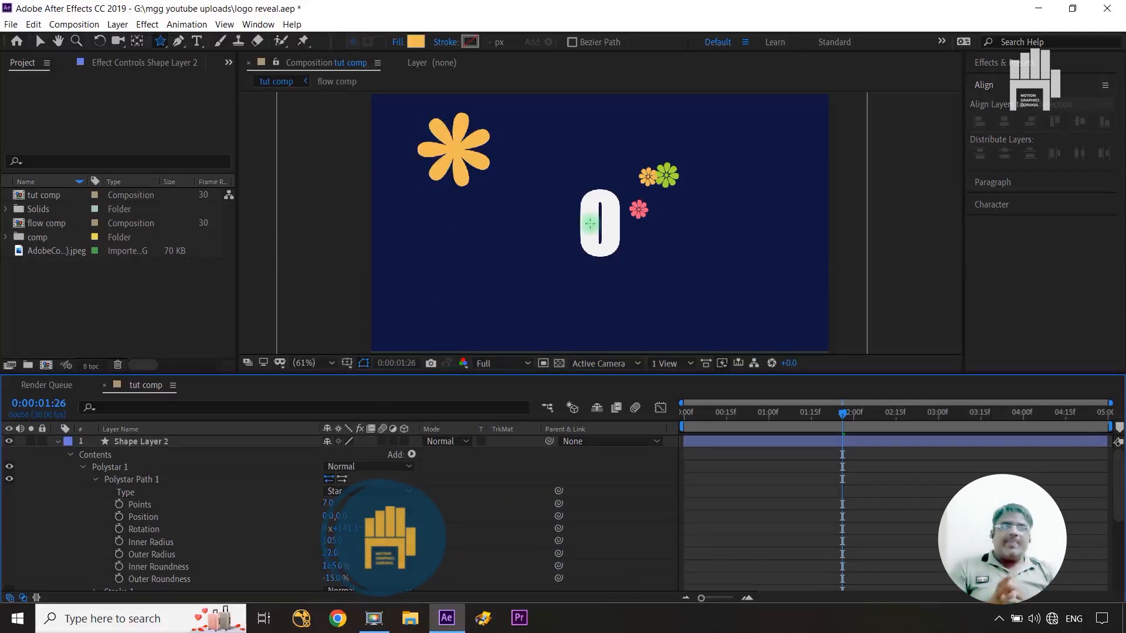